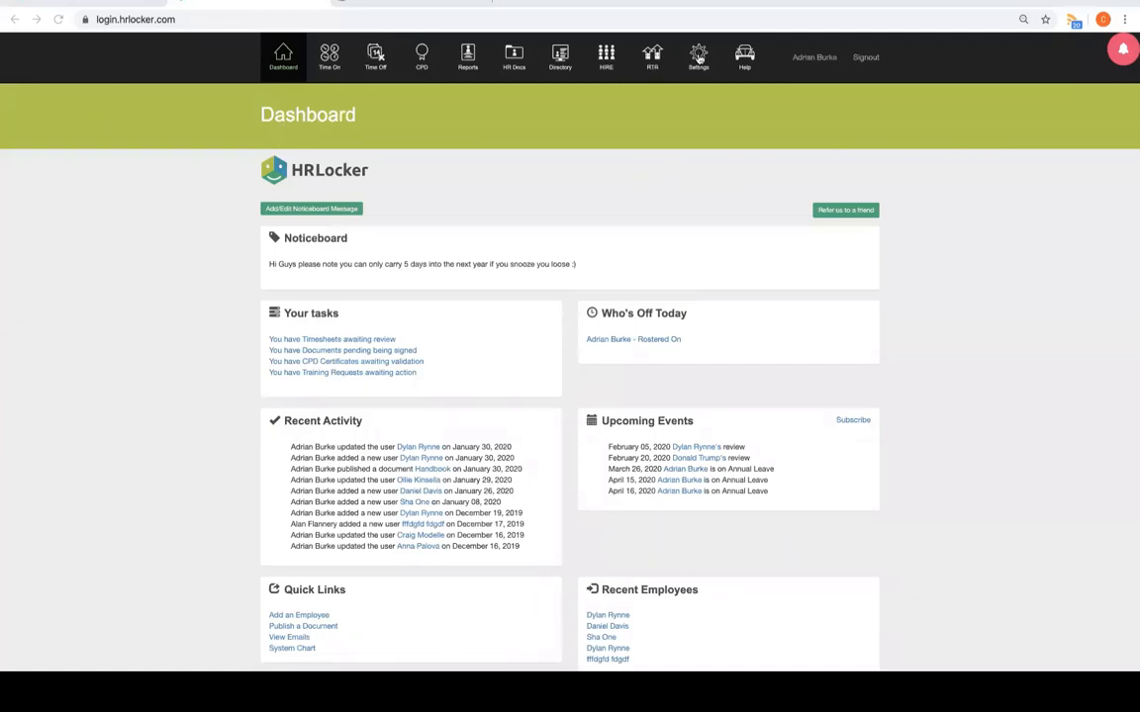
# Open Settings on the Offices tab and scroll through the full offices table
pyautogui.click(699, 57)
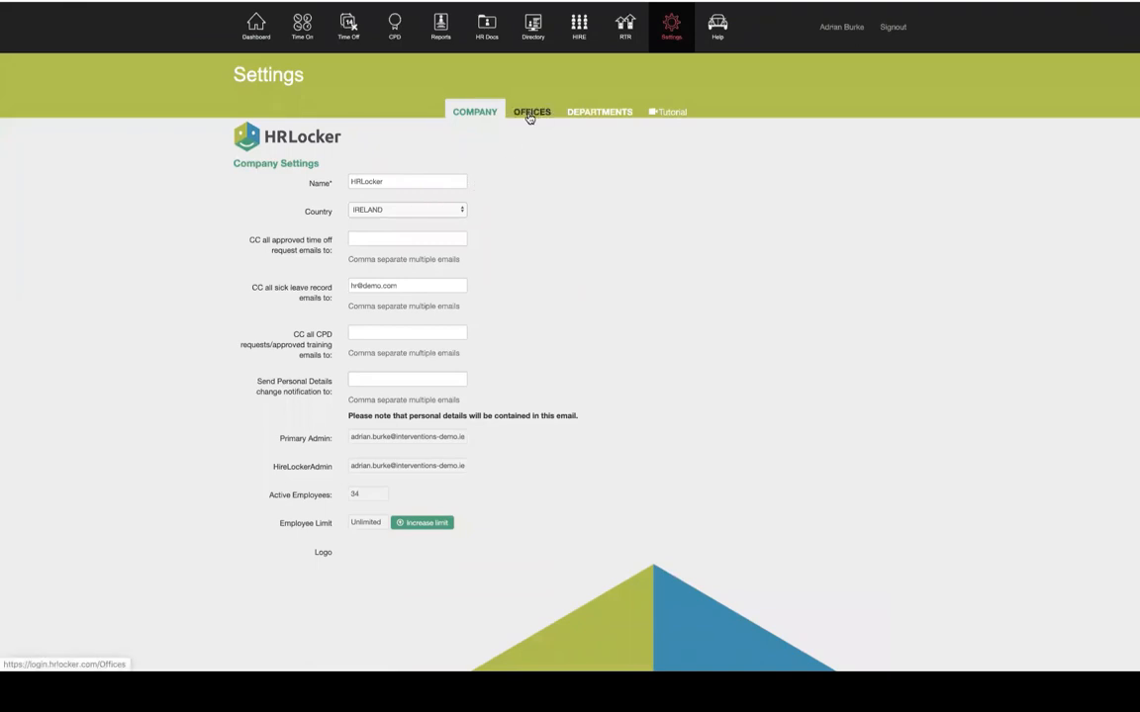
pyautogui.click(529, 112)
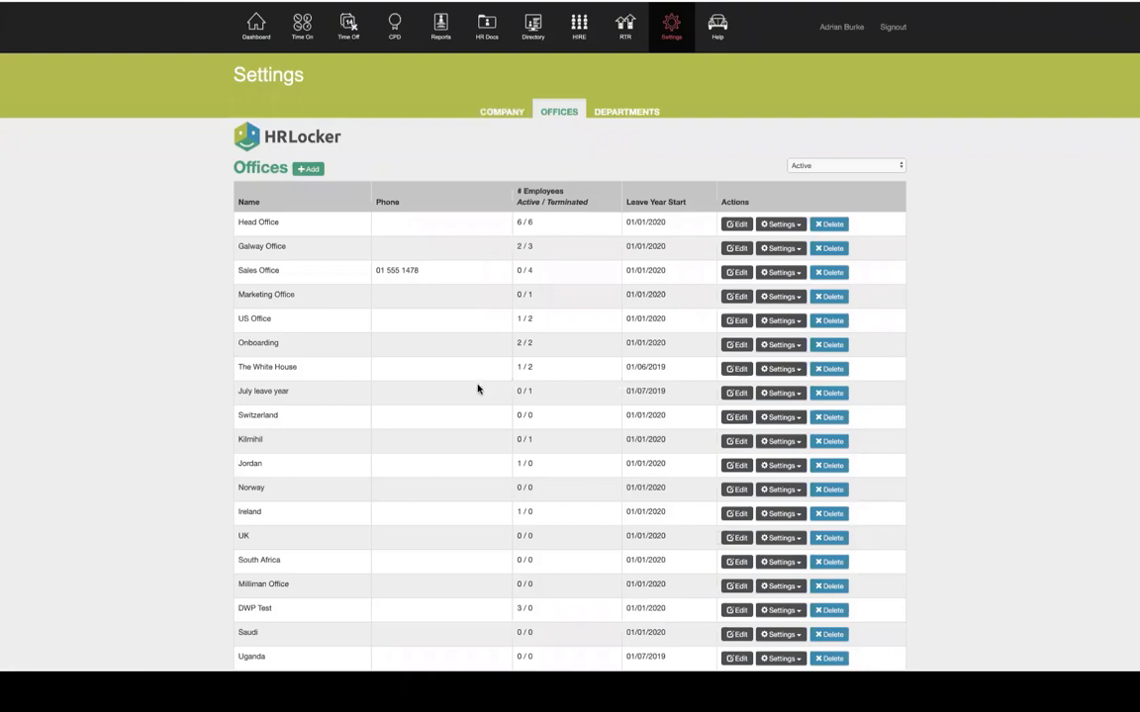
pyautogui.scroll(-1, 477, 389)
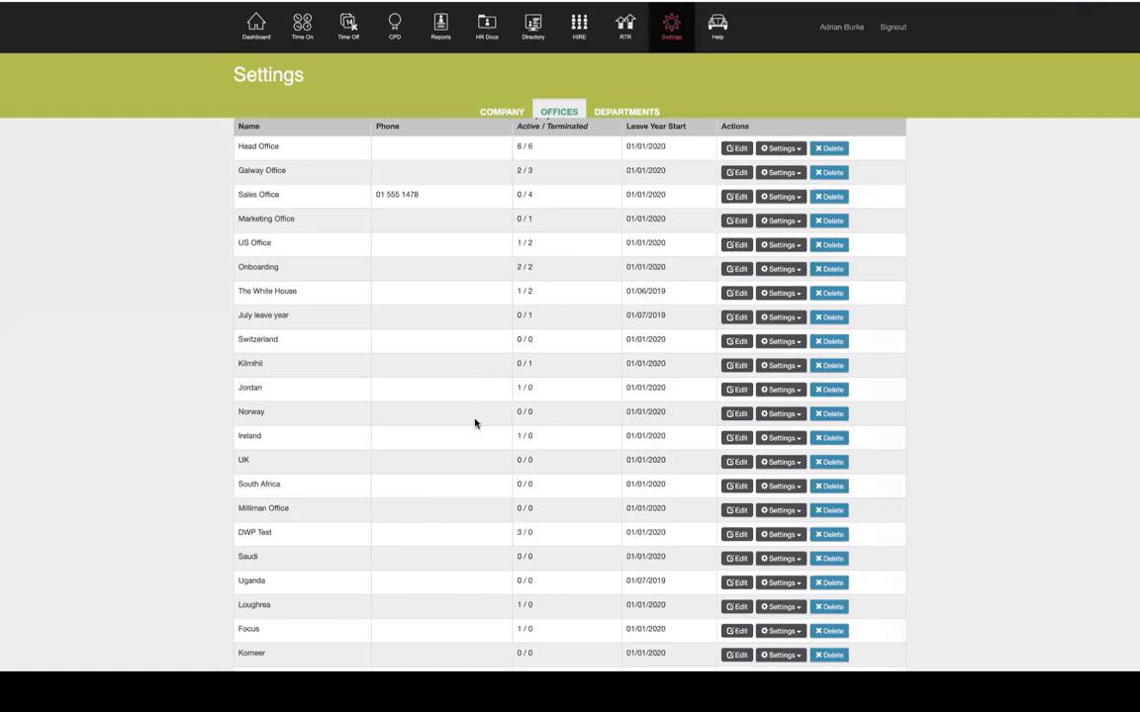
pyautogui.scroll(-3, 463, 471)
pyautogui.scroll(-5, 463, 471)
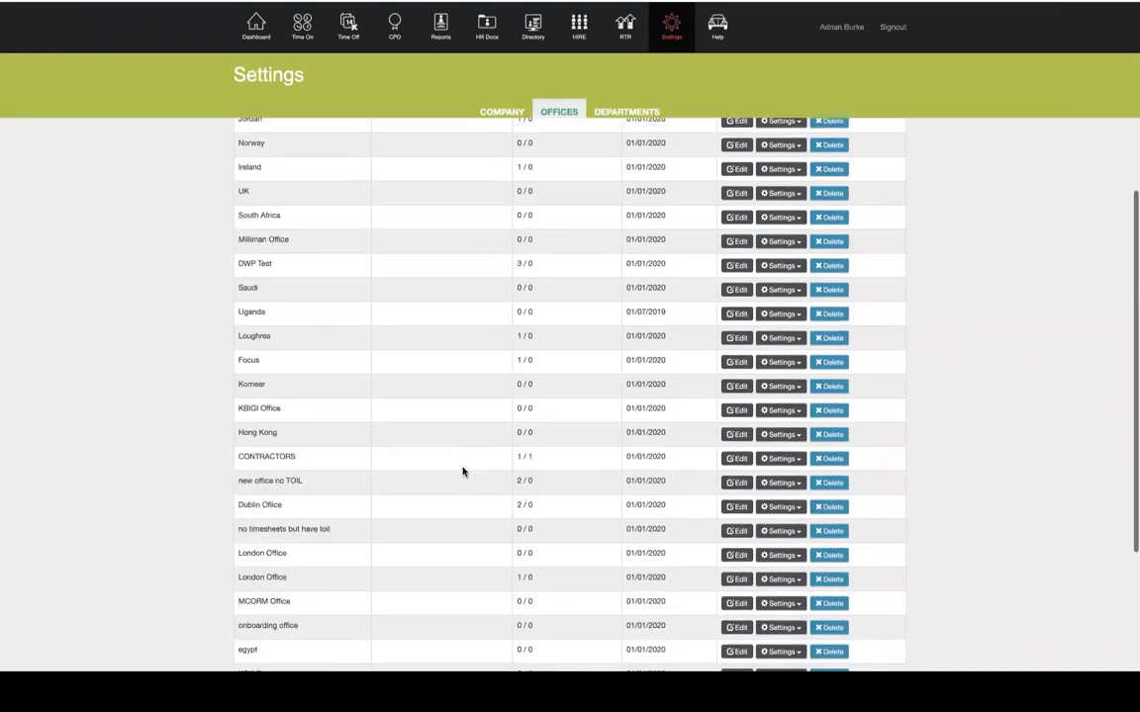
# Edit the onboarding office and untick 'Allow Employees to request training'
pyautogui.click(736, 520)
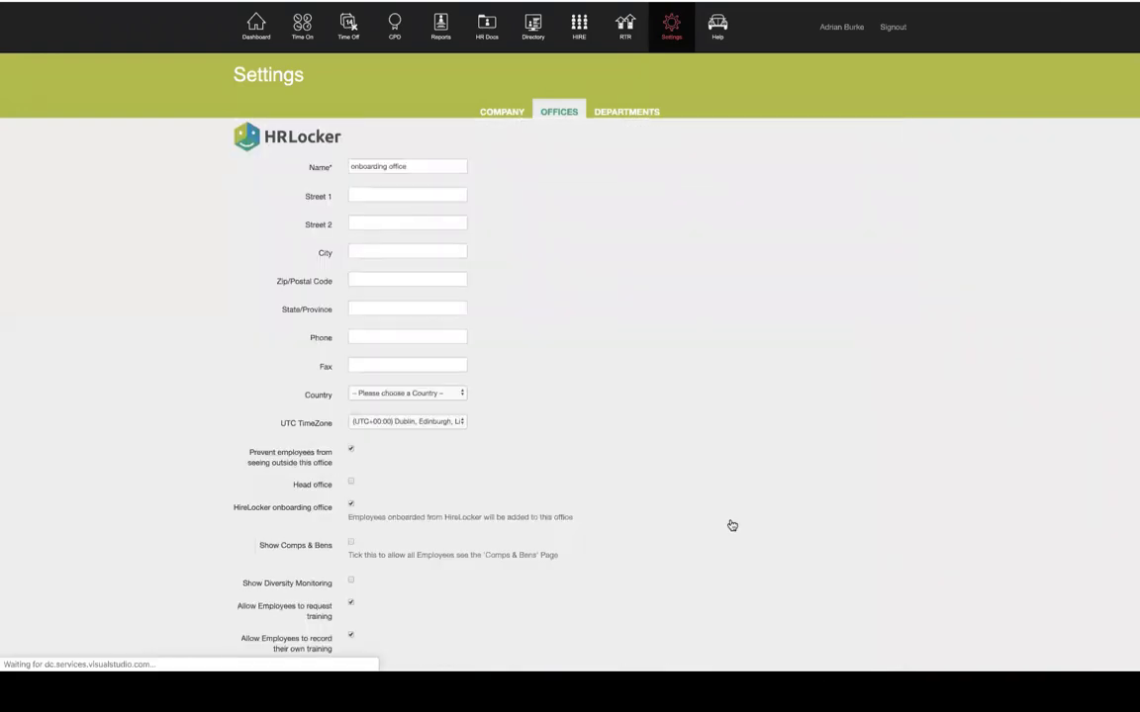
pyautogui.scroll(-4, 732, 525)
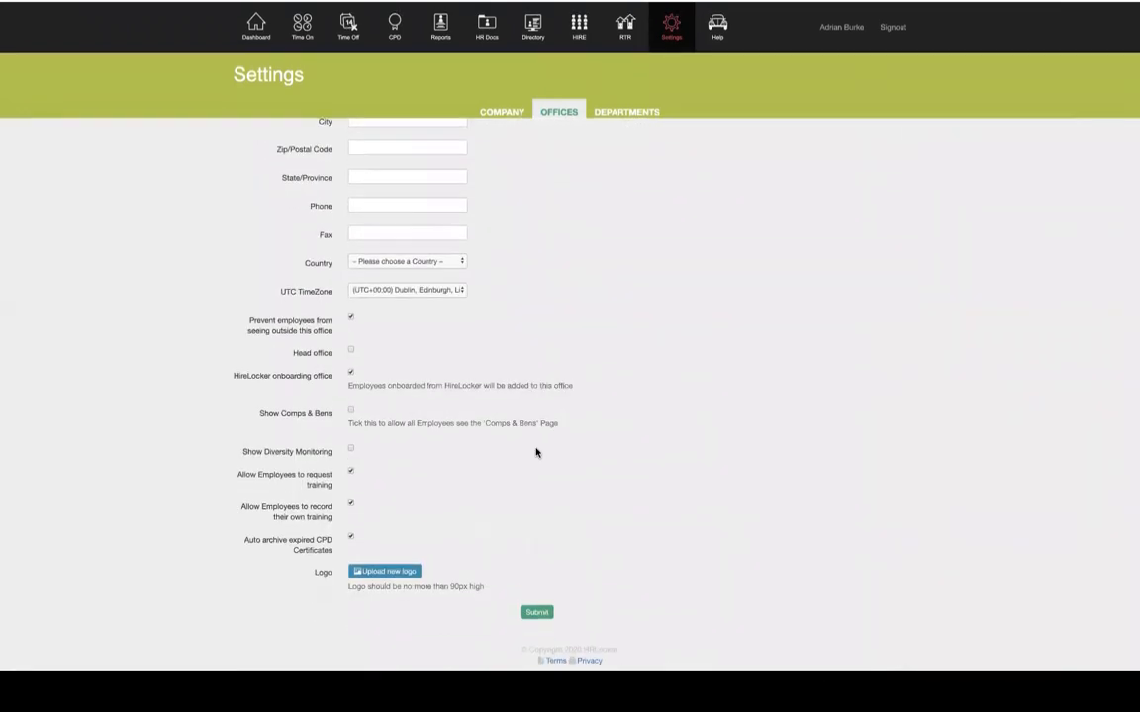
pyautogui.moveTo(236, 378); pyautogui.dragTo(415, 396)
pyautogui.click(415, 395)
pyautogui.moveTo(250, 323); pyautogui.dragTo(332, 334)
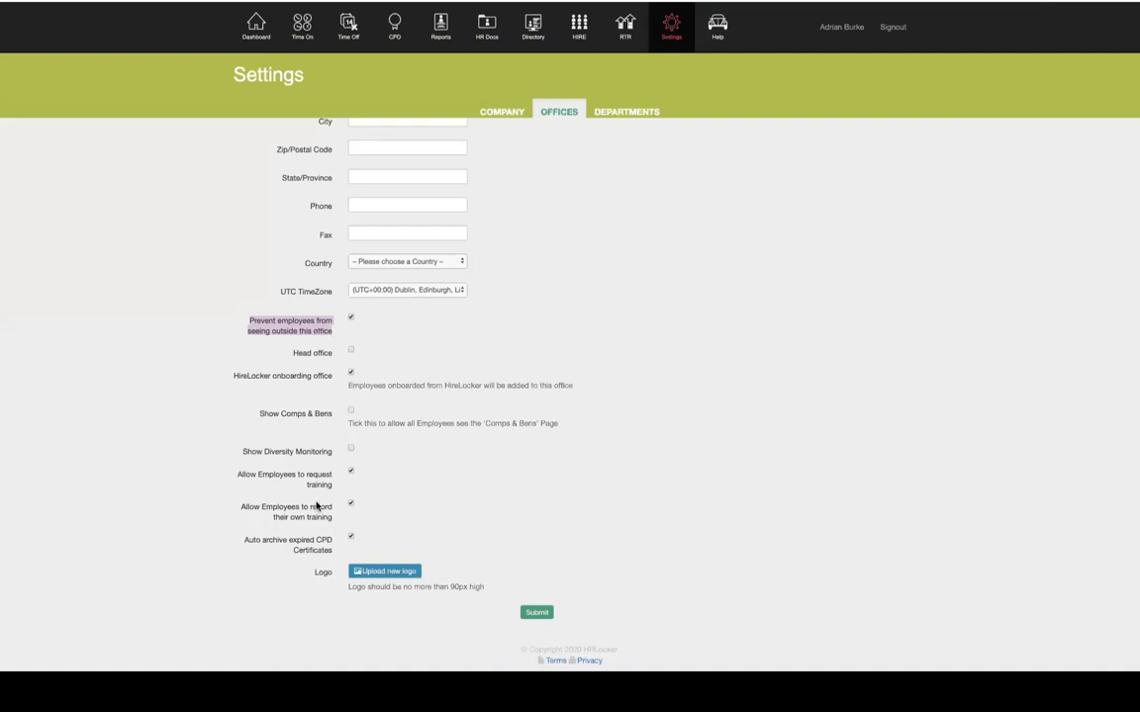
pyautogui.moveTo(243, 506)
pyautogui.mouseDown()
pyautogui.moveTo(285, 508)
pyautogui.moveTo(257, 505)
pyautogui.mouseUp()
pyautogui.click(291, 479)
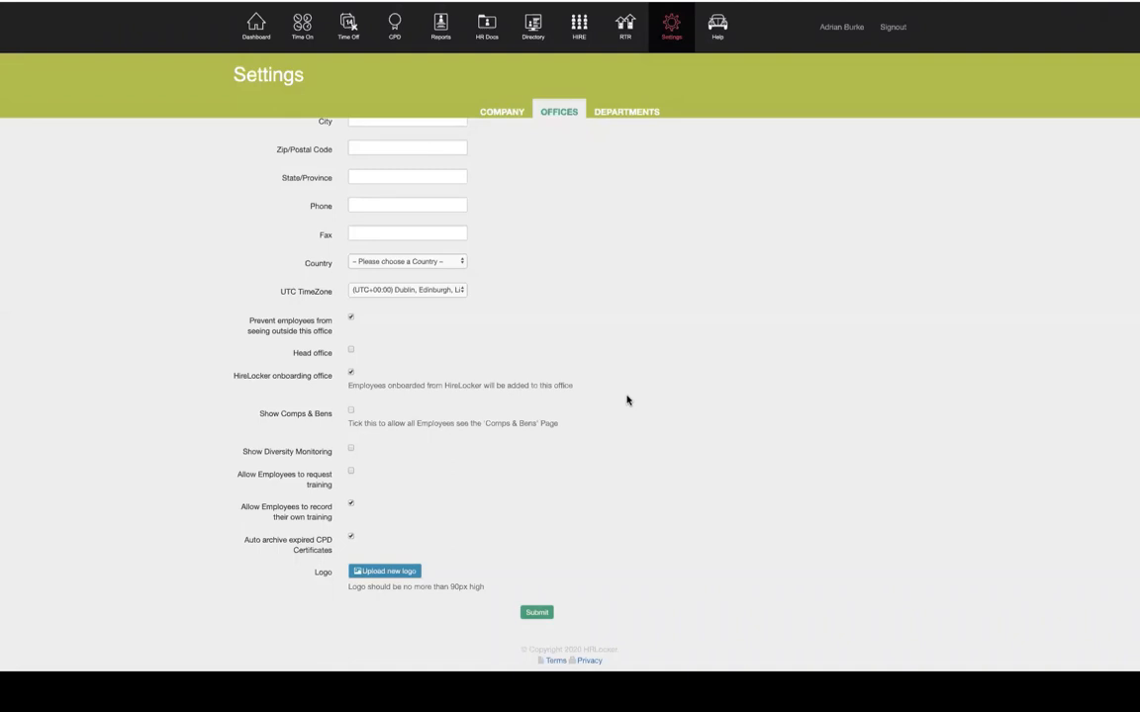
pyautogui.scroll(3, 626, 400)
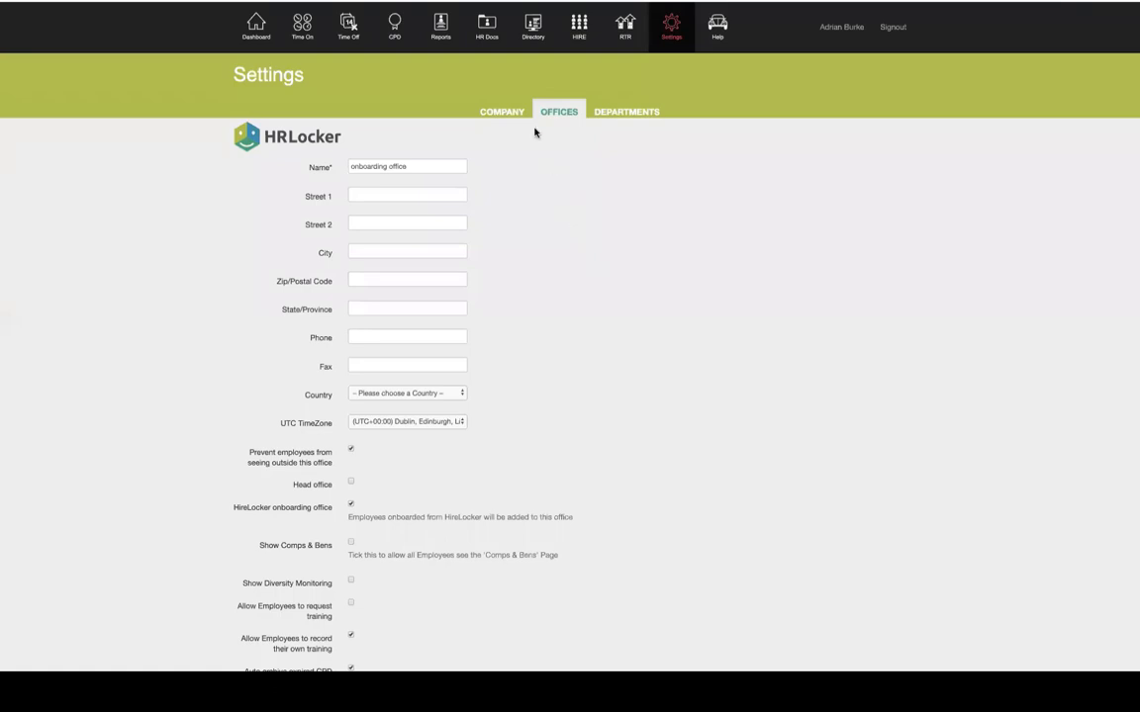
# Go to HR Docs and bring up the Publish Document form
pyautogui.click(484, 30)
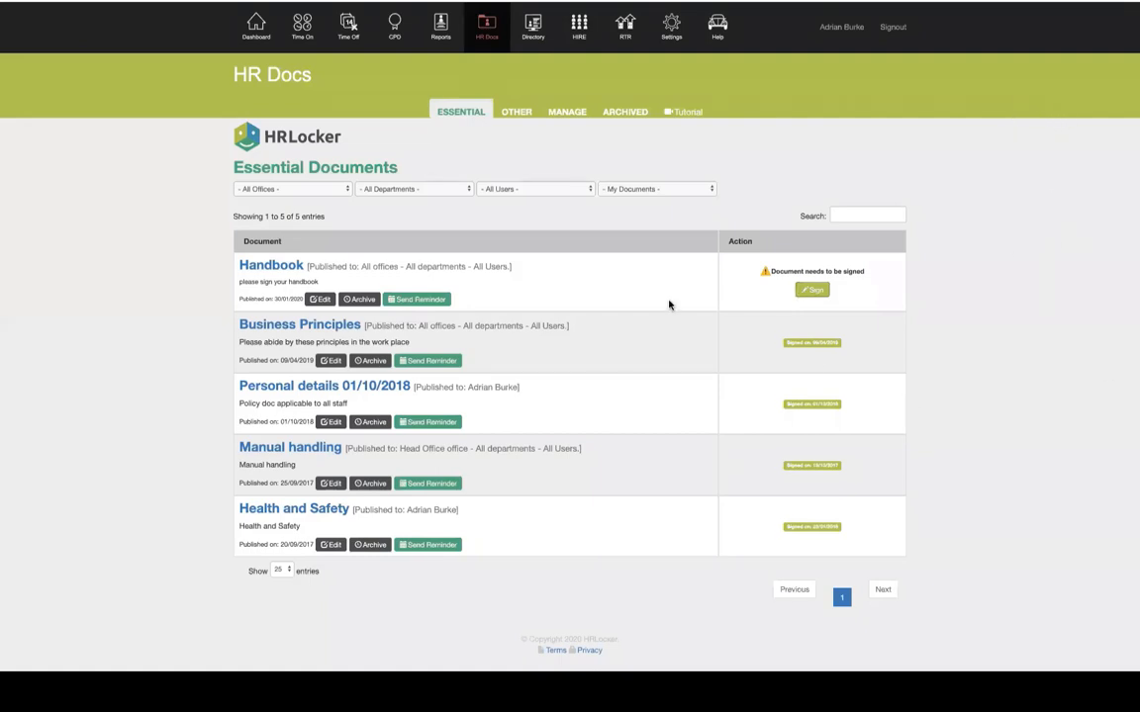
pyautogui.click(569, 114)
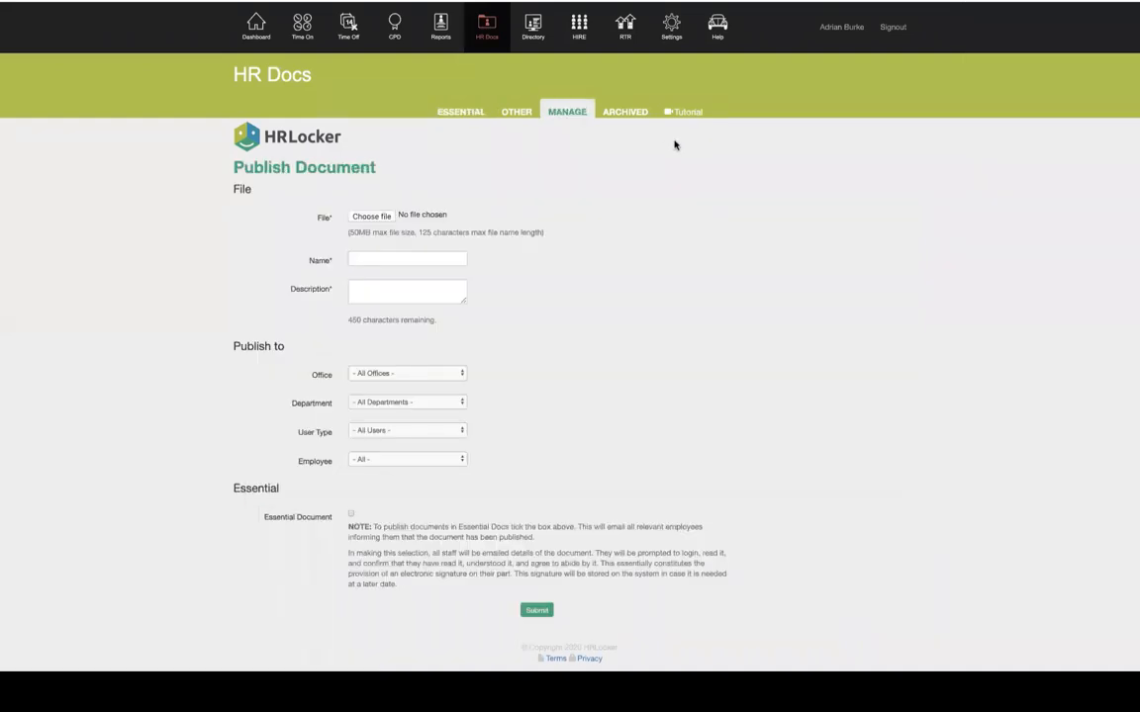
# Publish to the onboarding office and enter the document name 'Health Safety Policy'
pyautogui.click(359, 258)
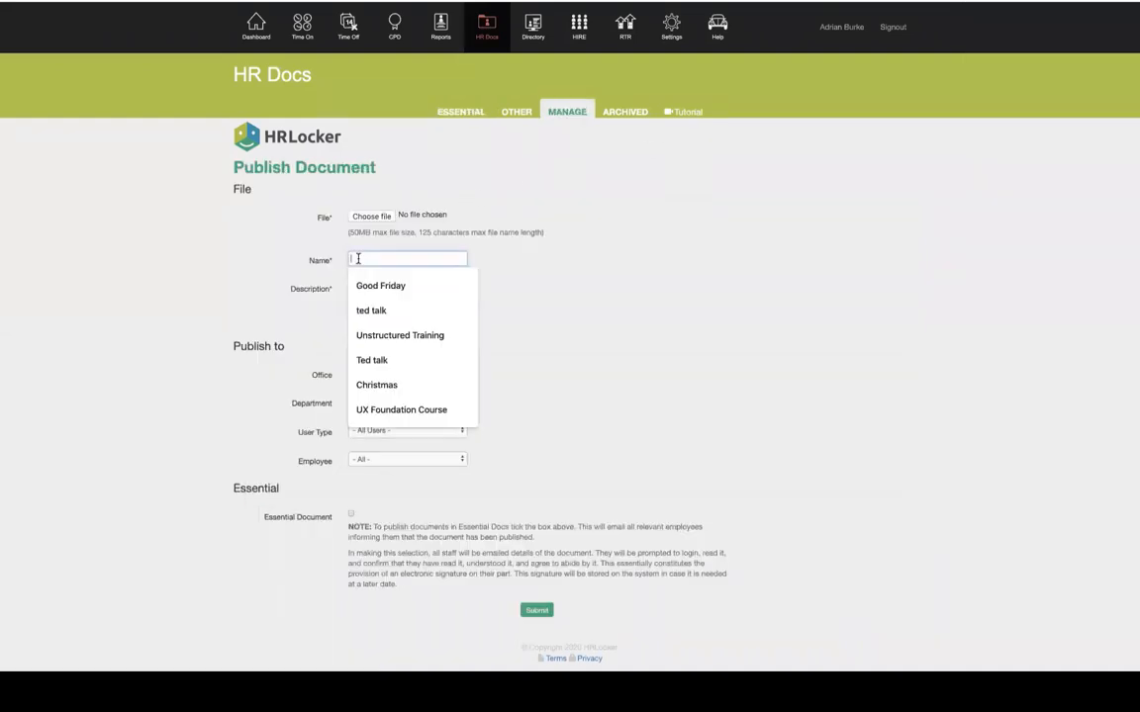
pyautogui.click(391, 234)
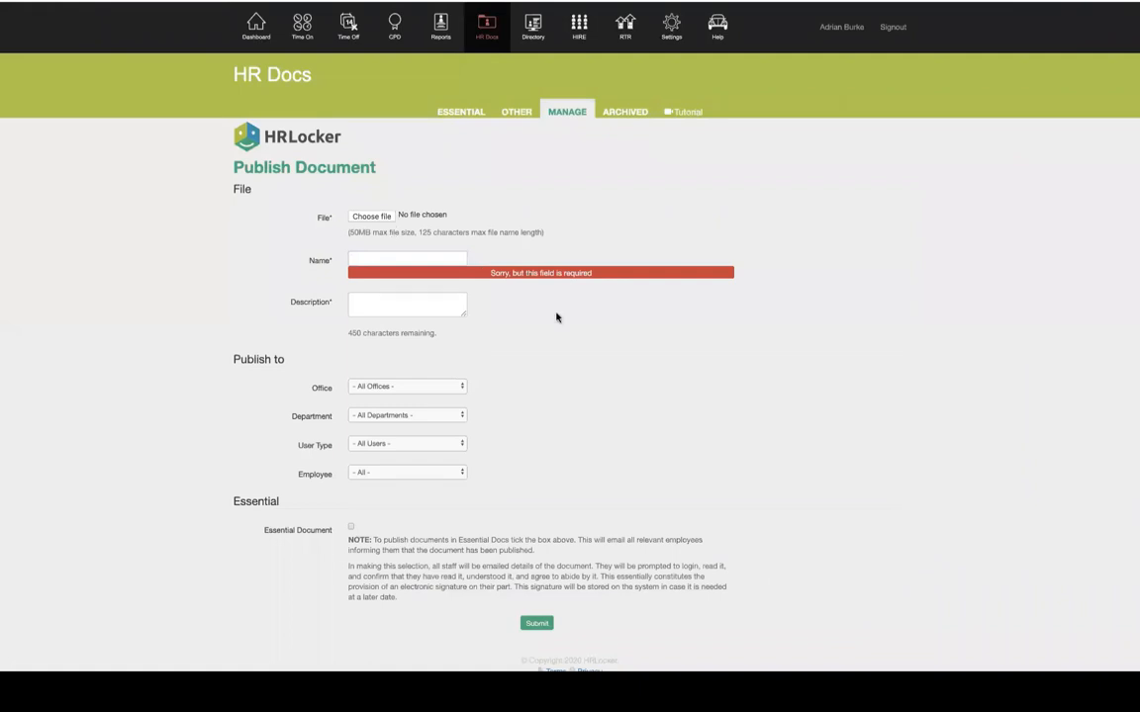
pyautogui.scroll(-1, 398, 374)
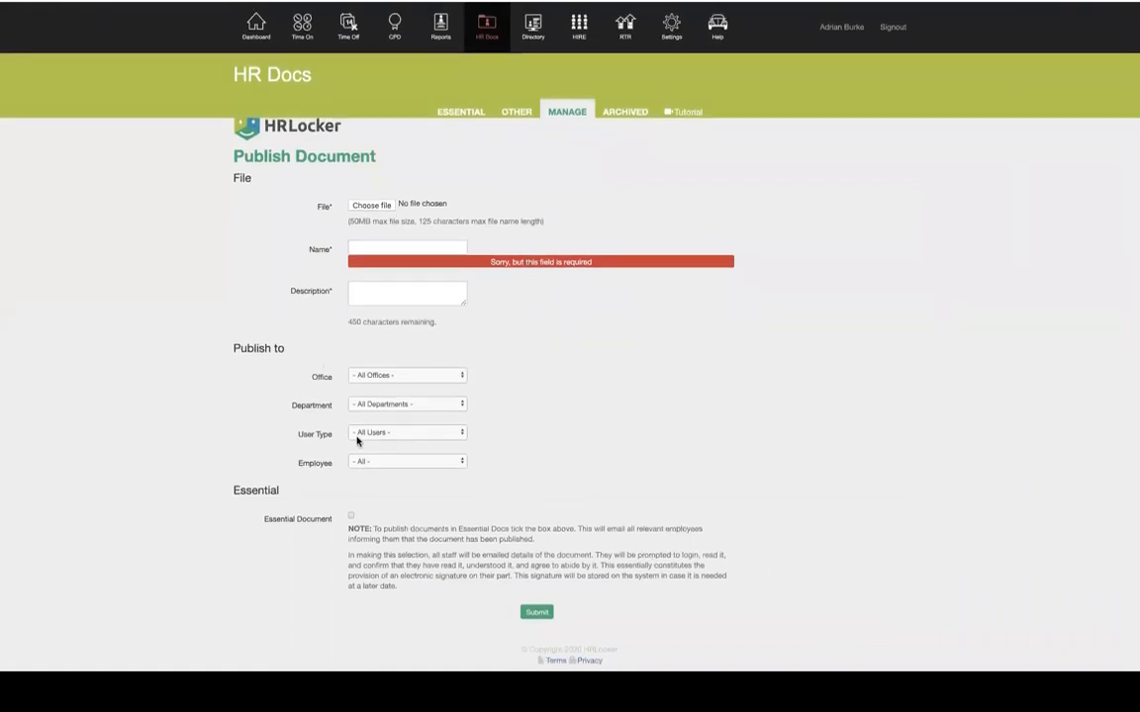
pyautogui.click(358, 375)
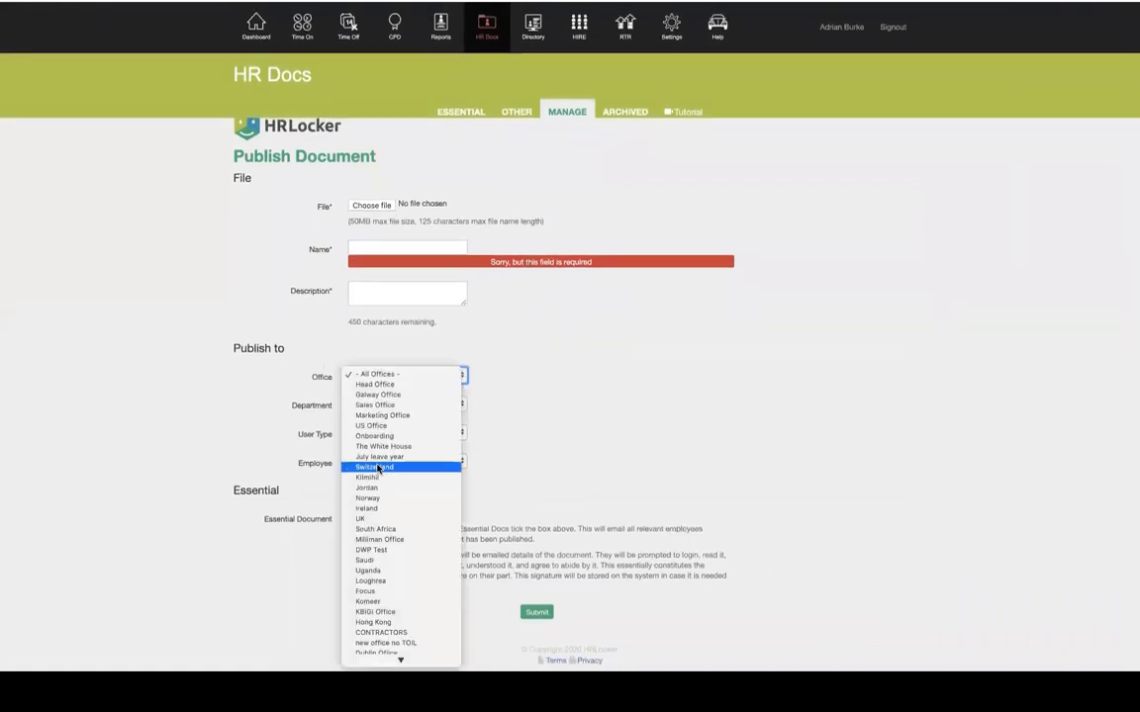
pyautogui.scroll(-5, 389, 569)
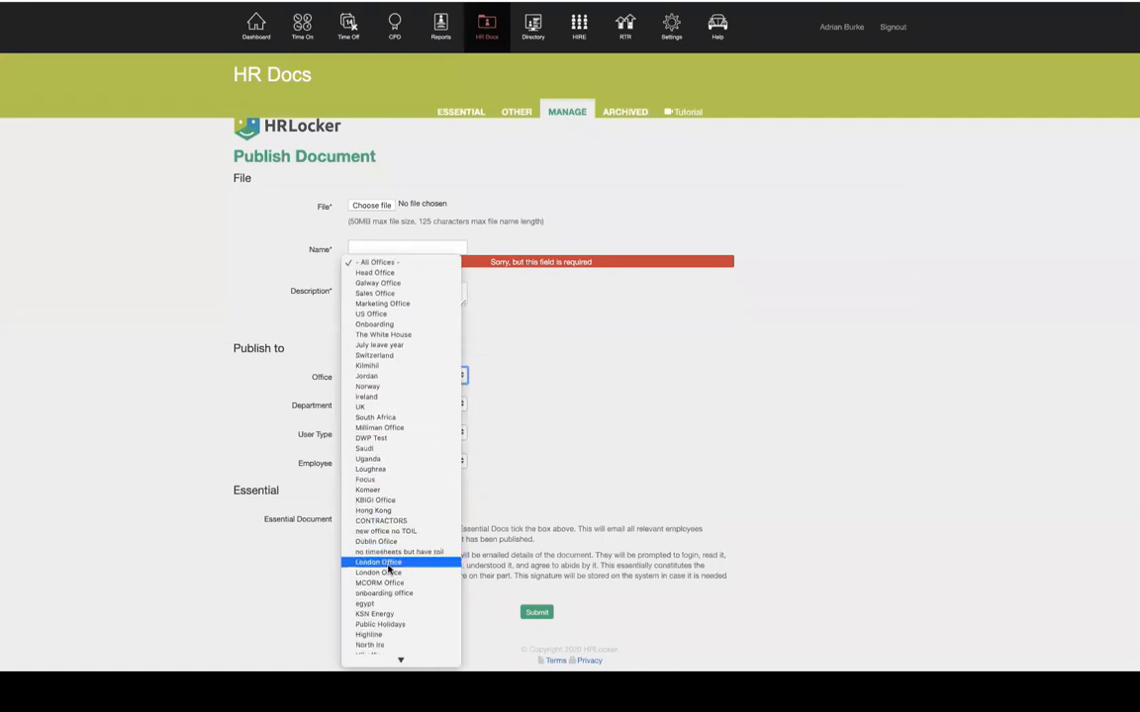
pyautogui.scroll(-1, 389, 569)
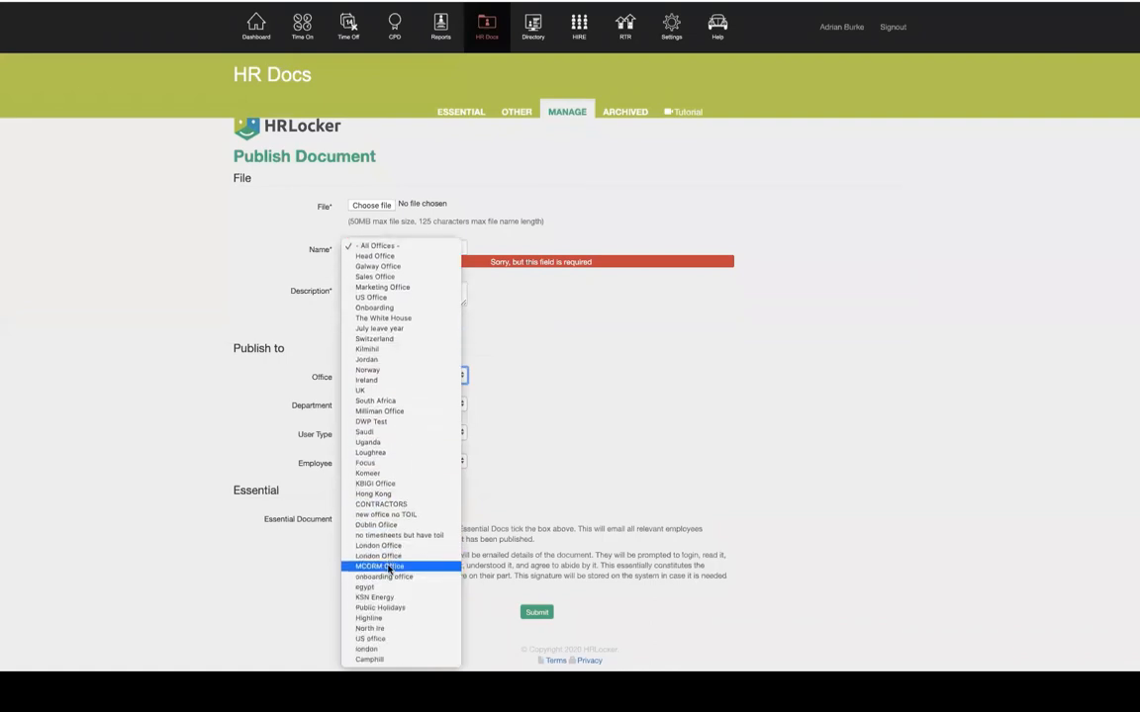
pyautogui.click(389, 577)
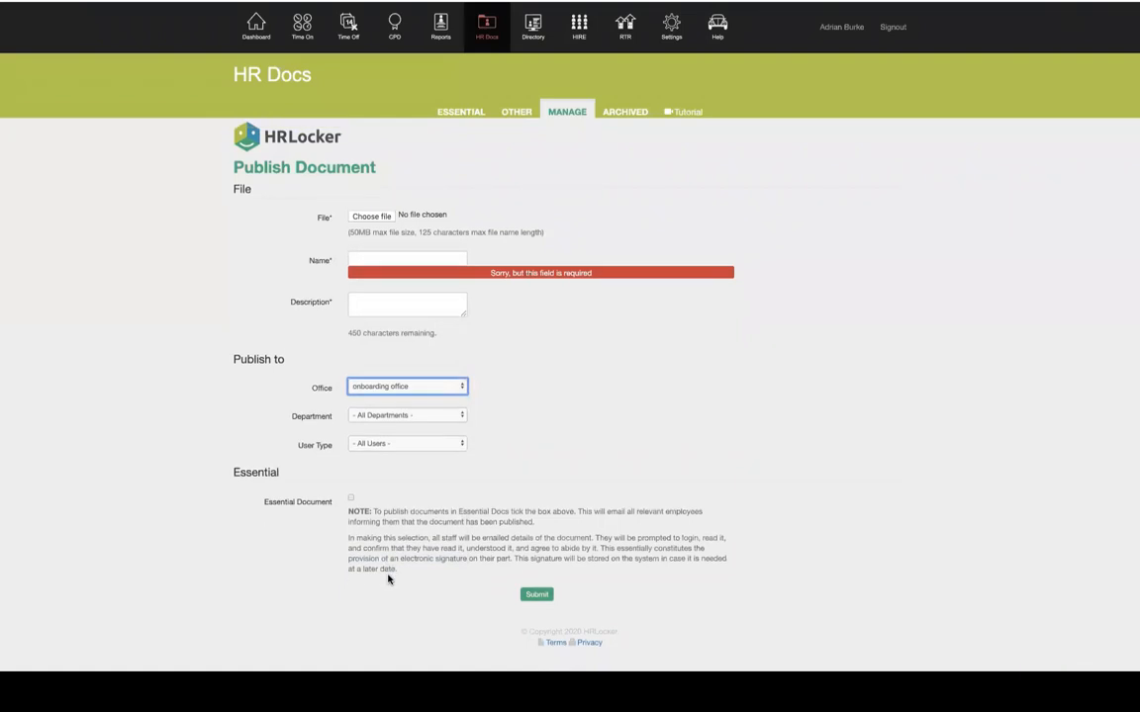
pyautogui.click(372, 258)
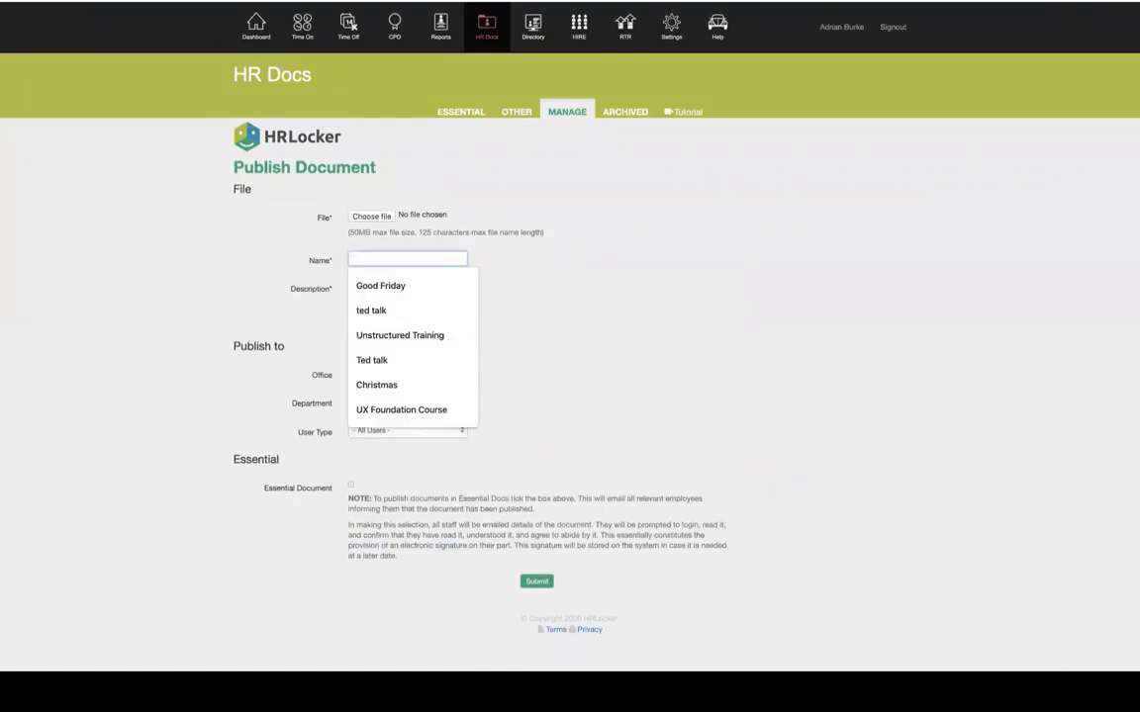
pyautogui.write('Health Safe')
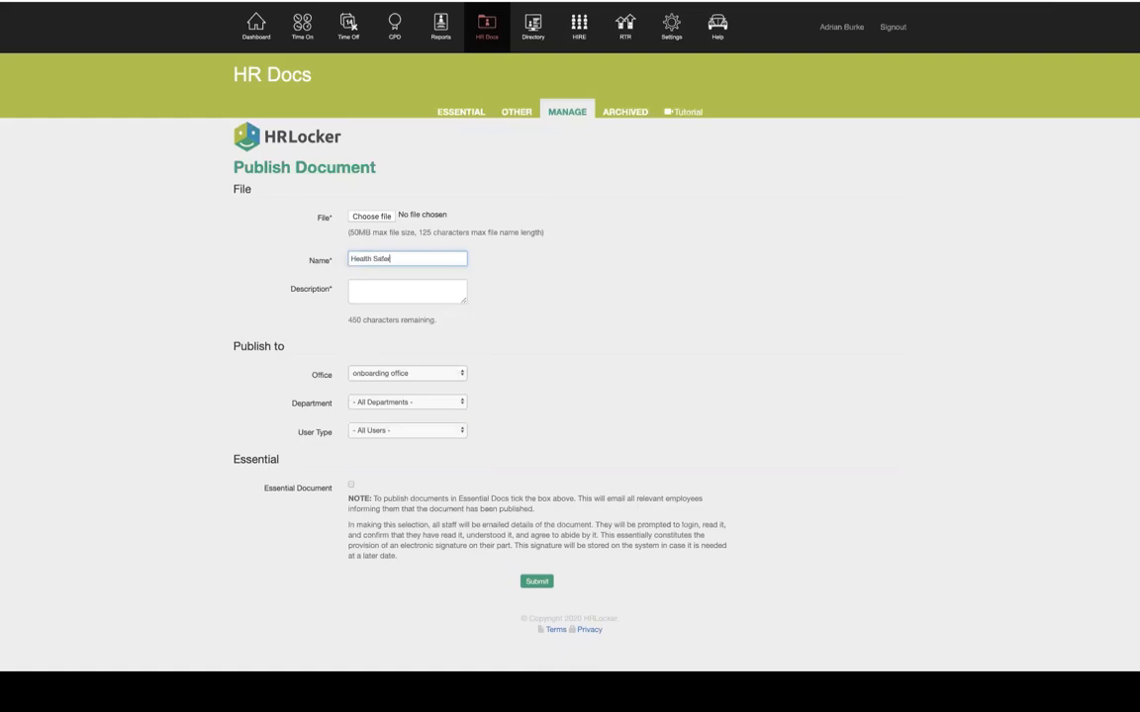
pyautogui.write('ty Policy')
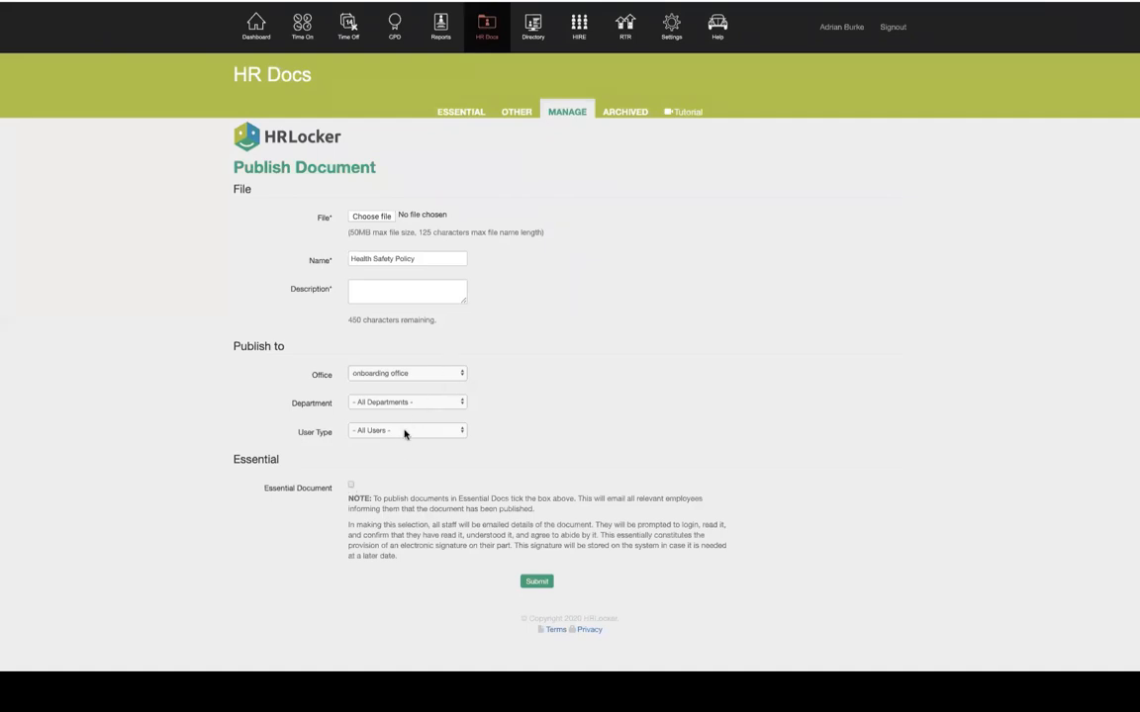
# Reset Office to All Offices, pick one employee, then return to the Essential documents list
pyautogui.click(400, 373)
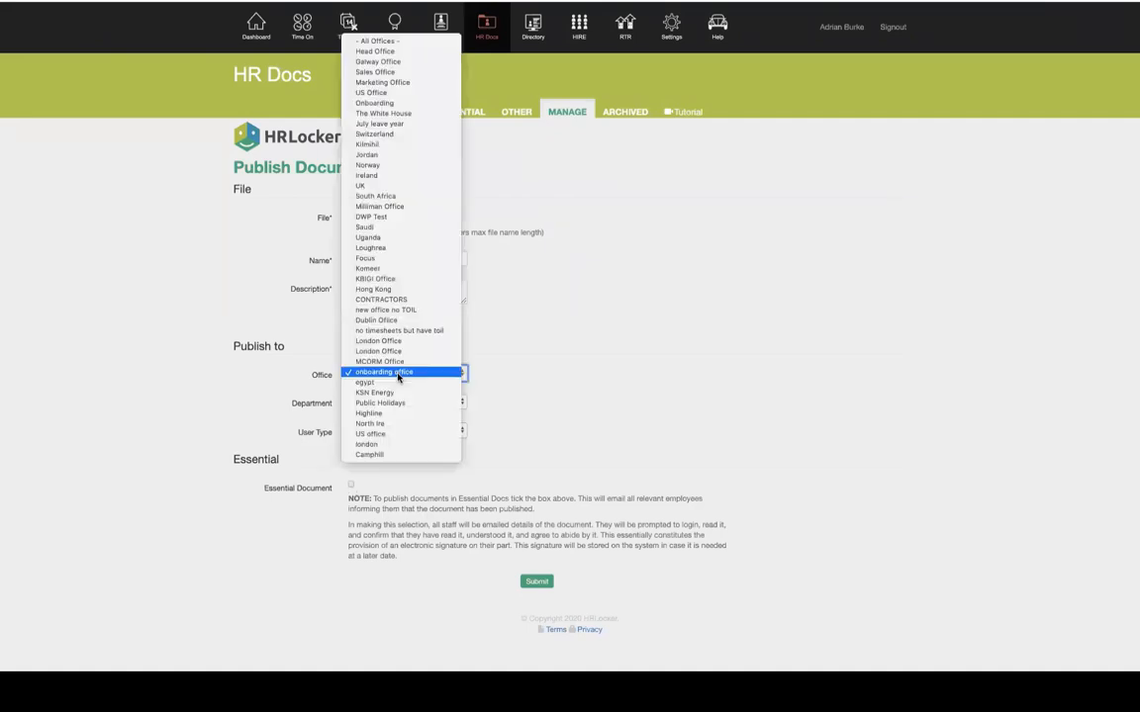
pyautogui.click(400, 43)
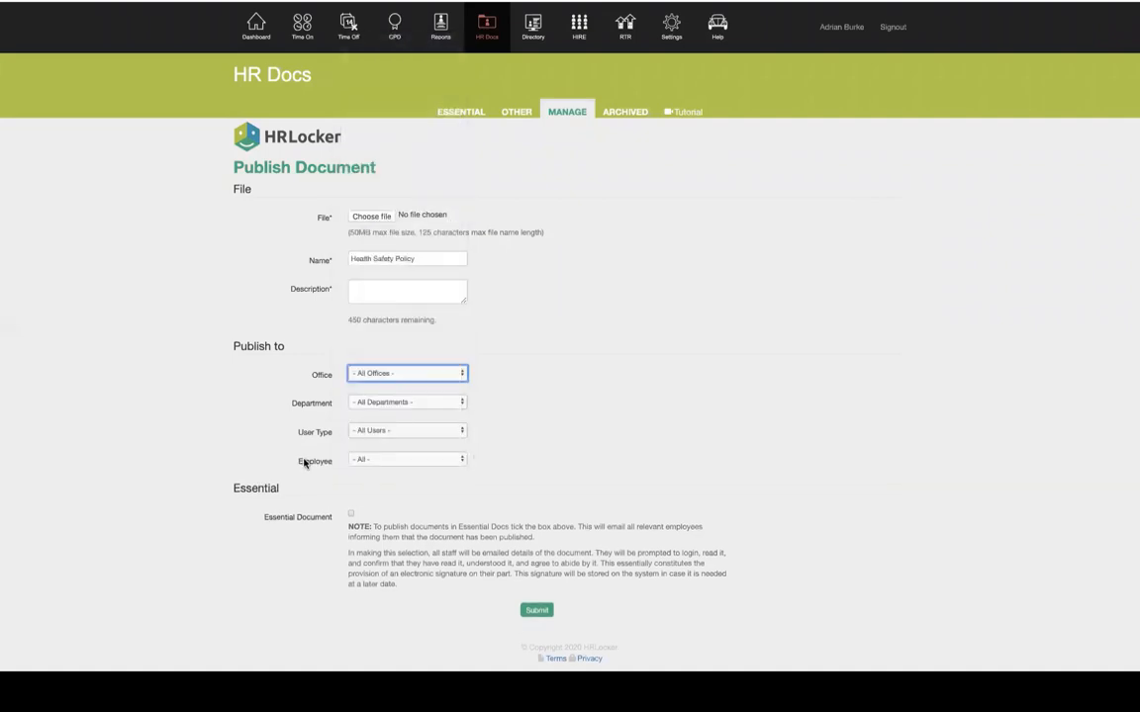
pyautogui.click(410, 461)
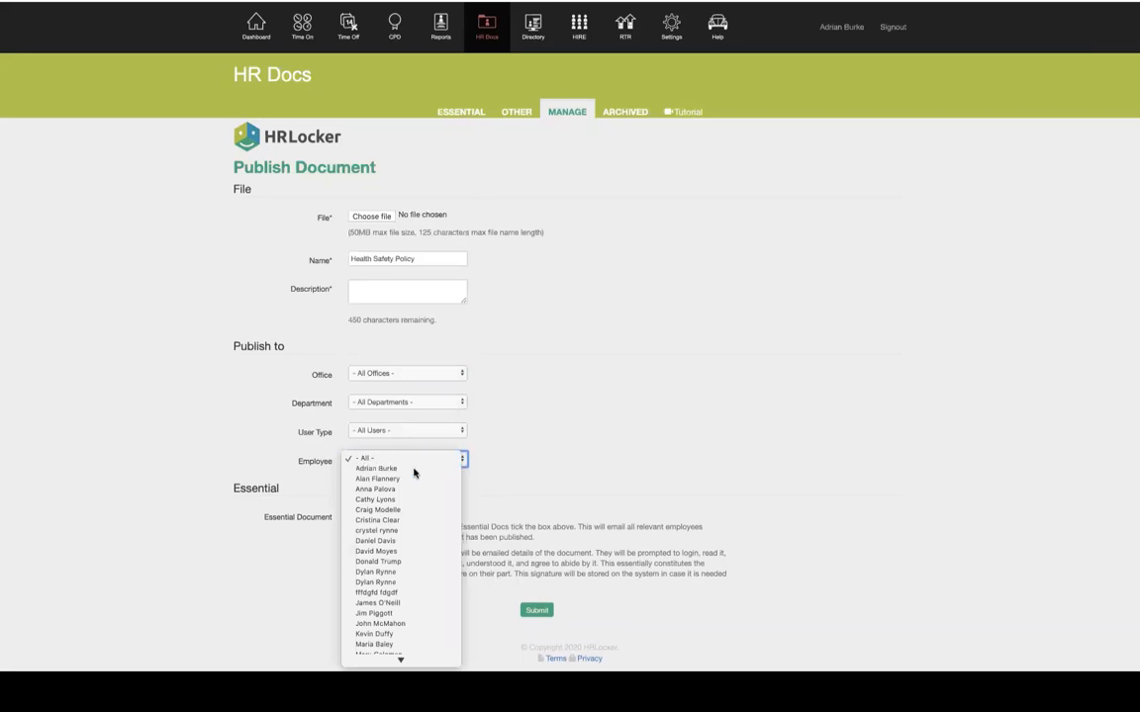
pyautogui.click(414, 468)
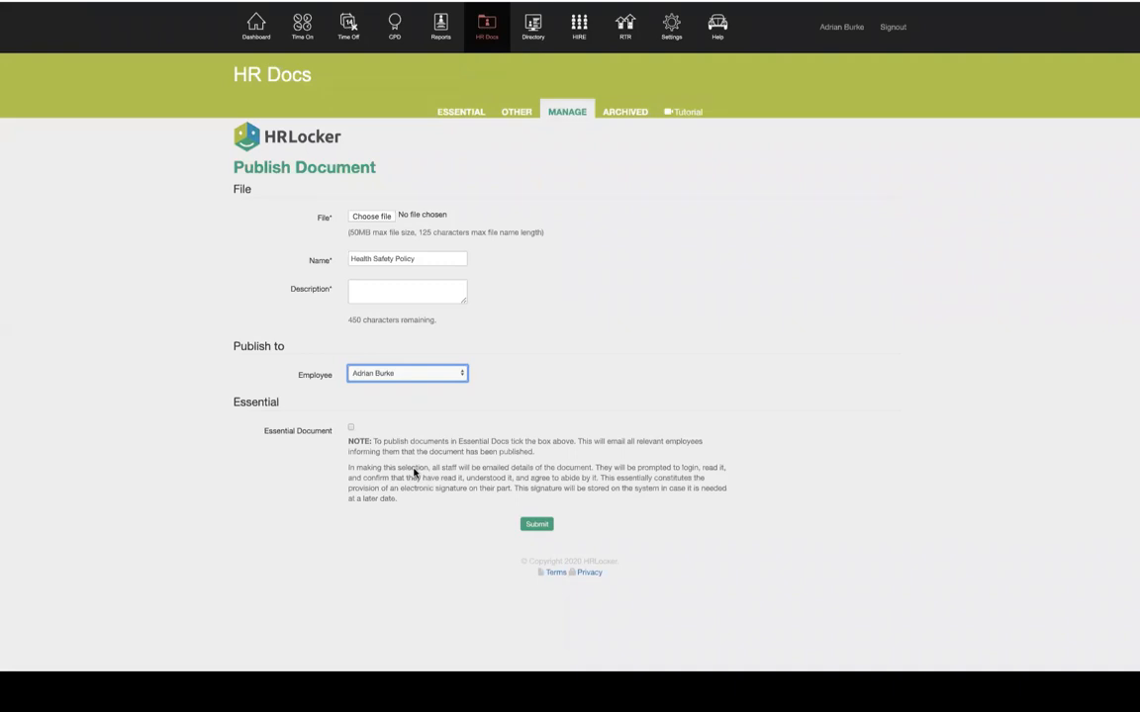
pyautogui.click(462, 114)
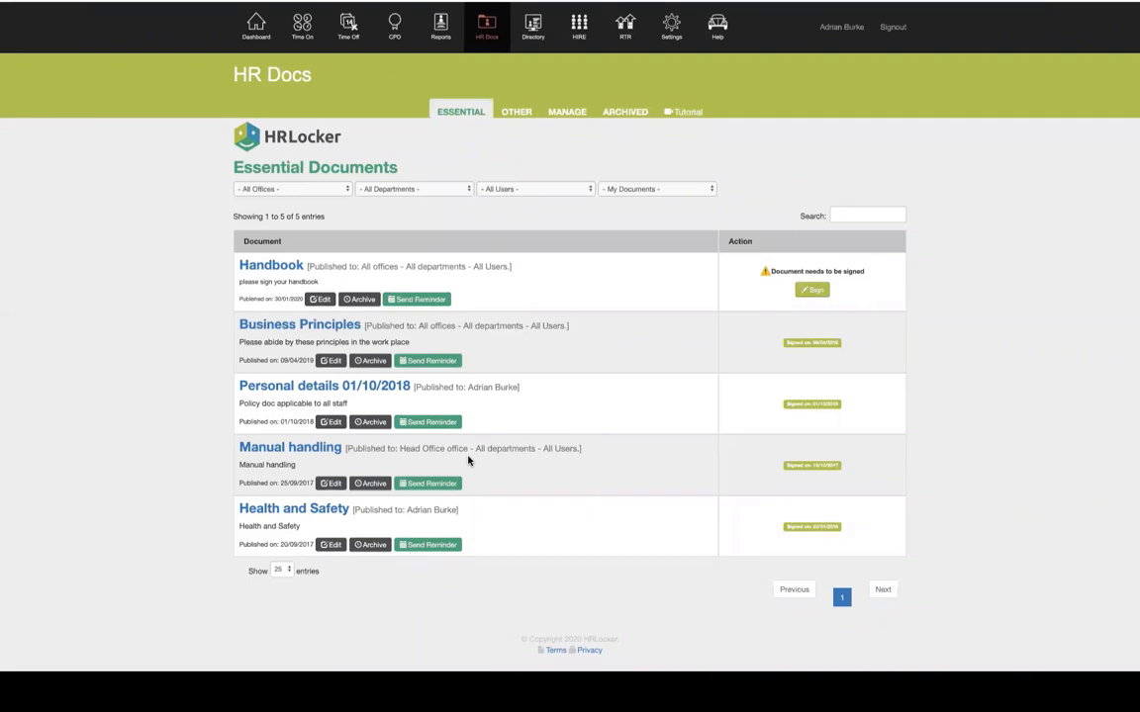
# Open CPD to view your My CPD training records
pyautogui.click(395, 36)
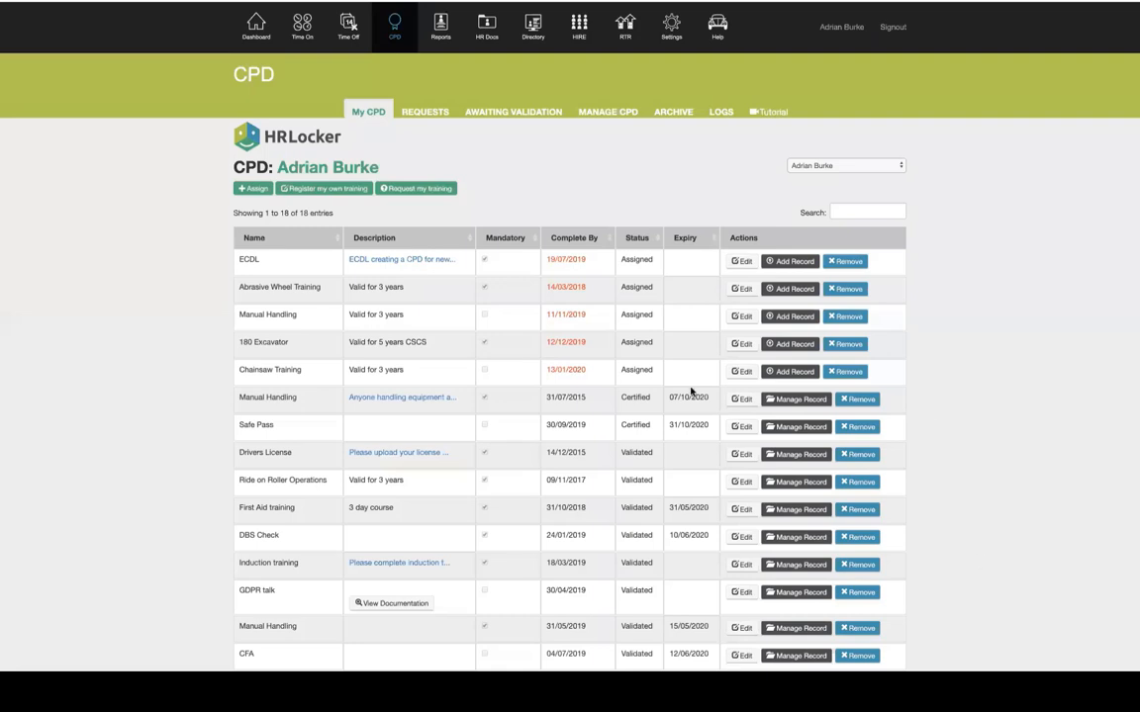
# In Manage CPD, open the Assign page for the Drivers License item
pyautogui.click(610, 113)
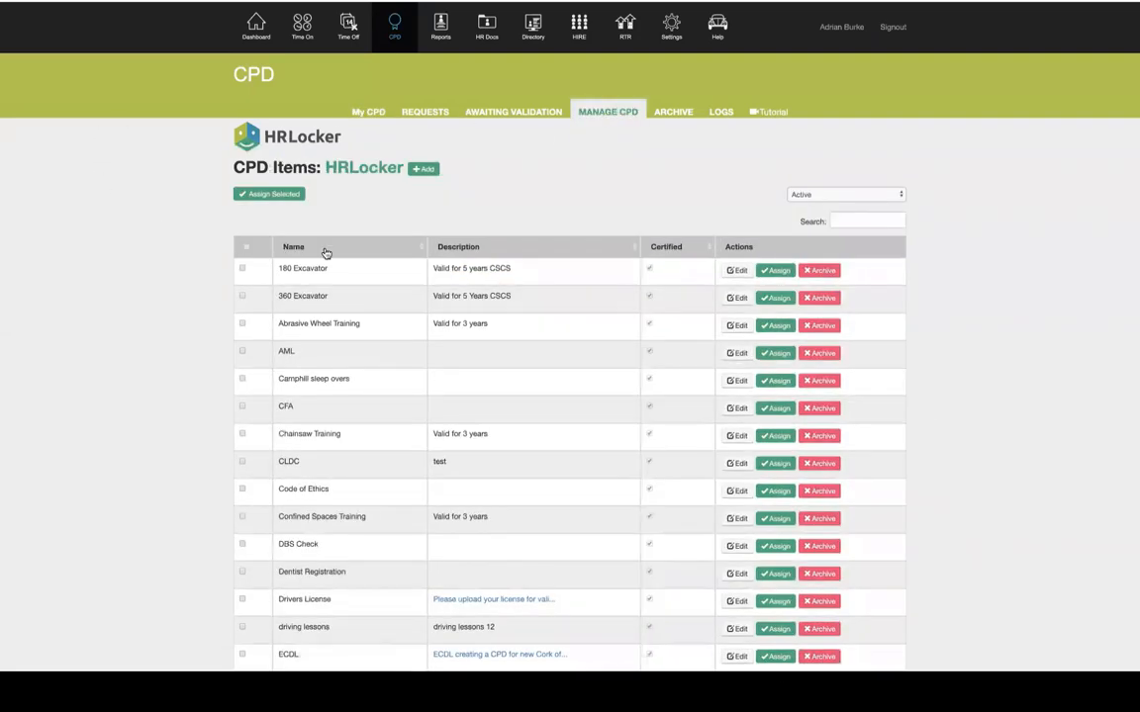
pyautogui.scroll(-3, 317, 475)
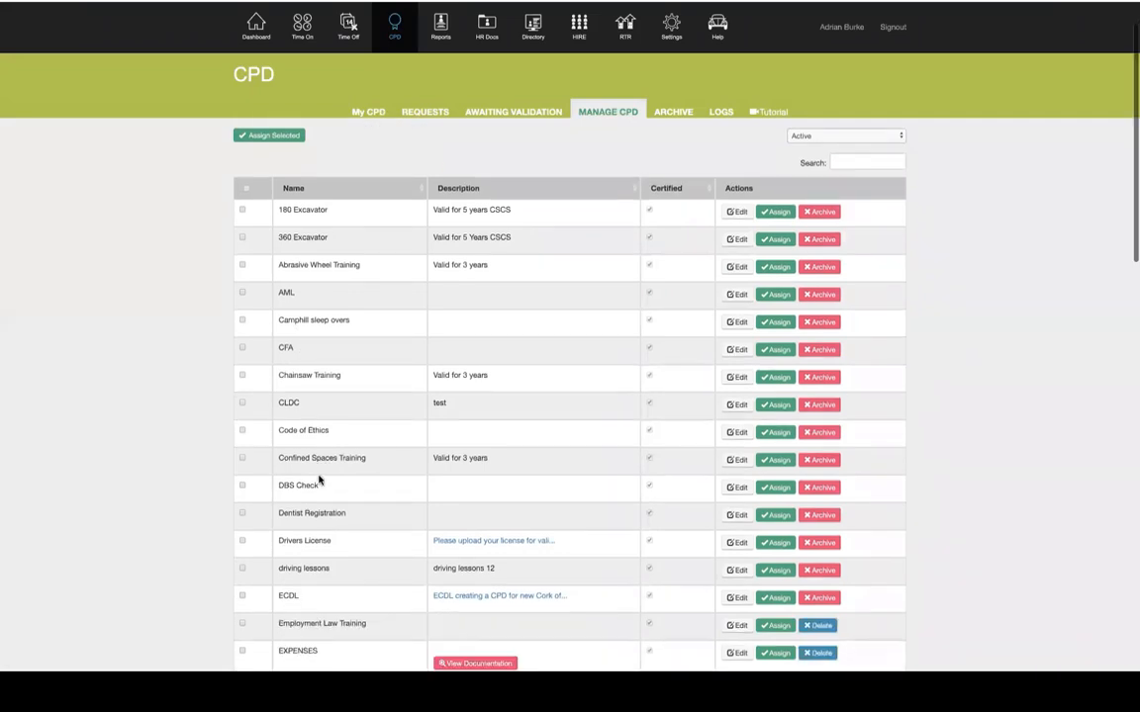
pyautogui.moveTo(278, 475); pyautogui.dragTo(334, 477)
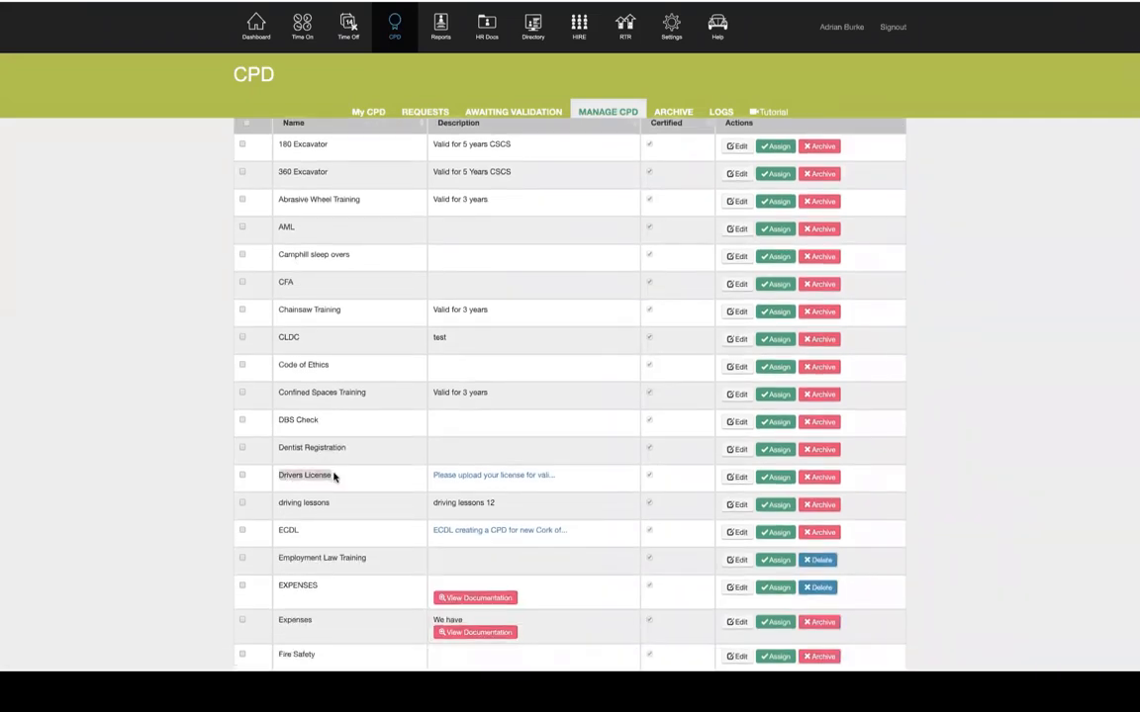
pyautogui.click(773, 478)
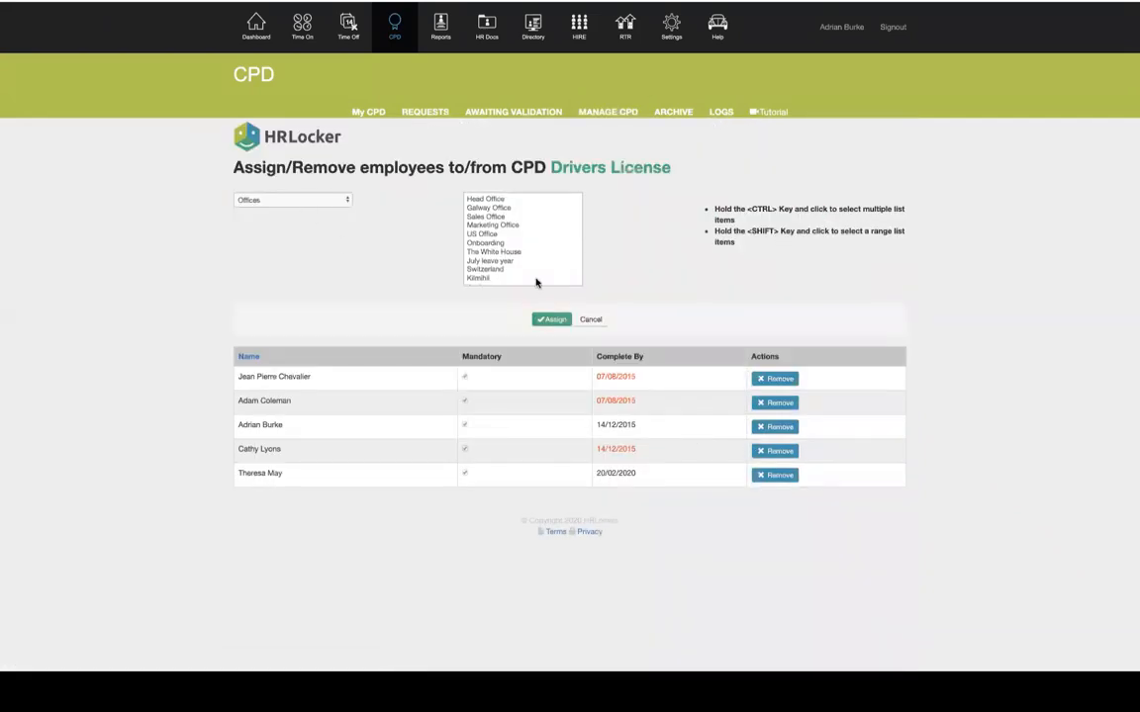
pyautogui.scroll(-5, 535, 282)
pyautogui.scroll(-5, 535, 282)
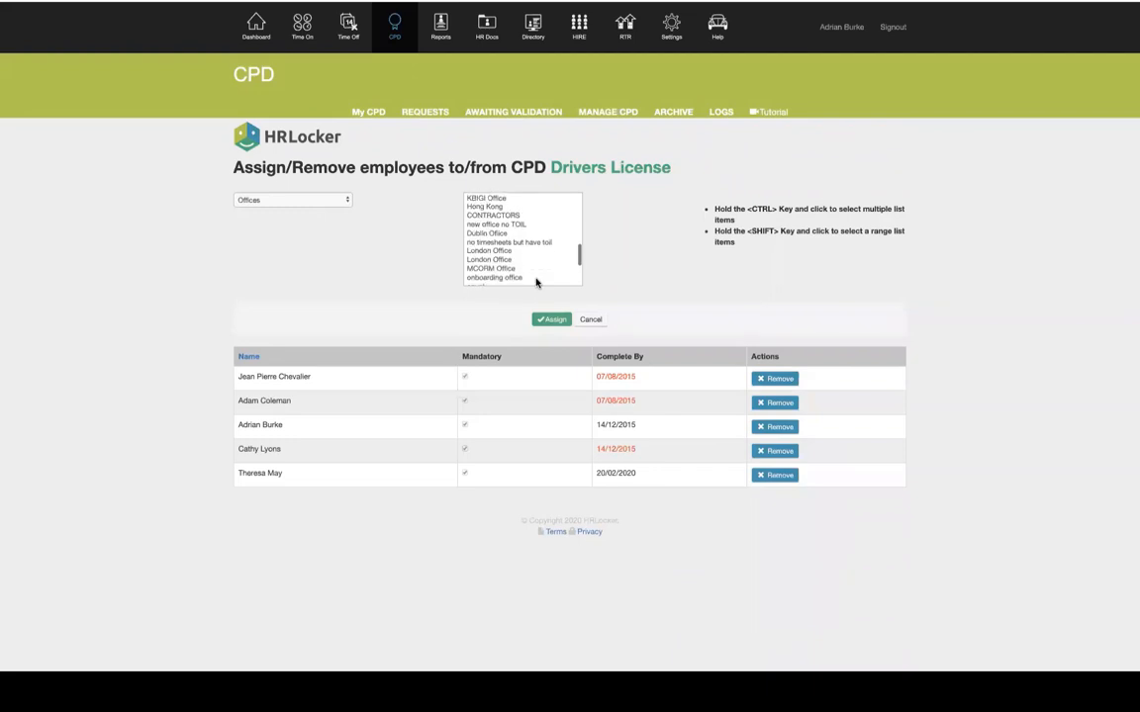
pyautogui.scroll(-1, 535, 282)
# Browse assignees: onboarding office, then the Credit Control department, then individual employees
pyautogui.click(514, 243)
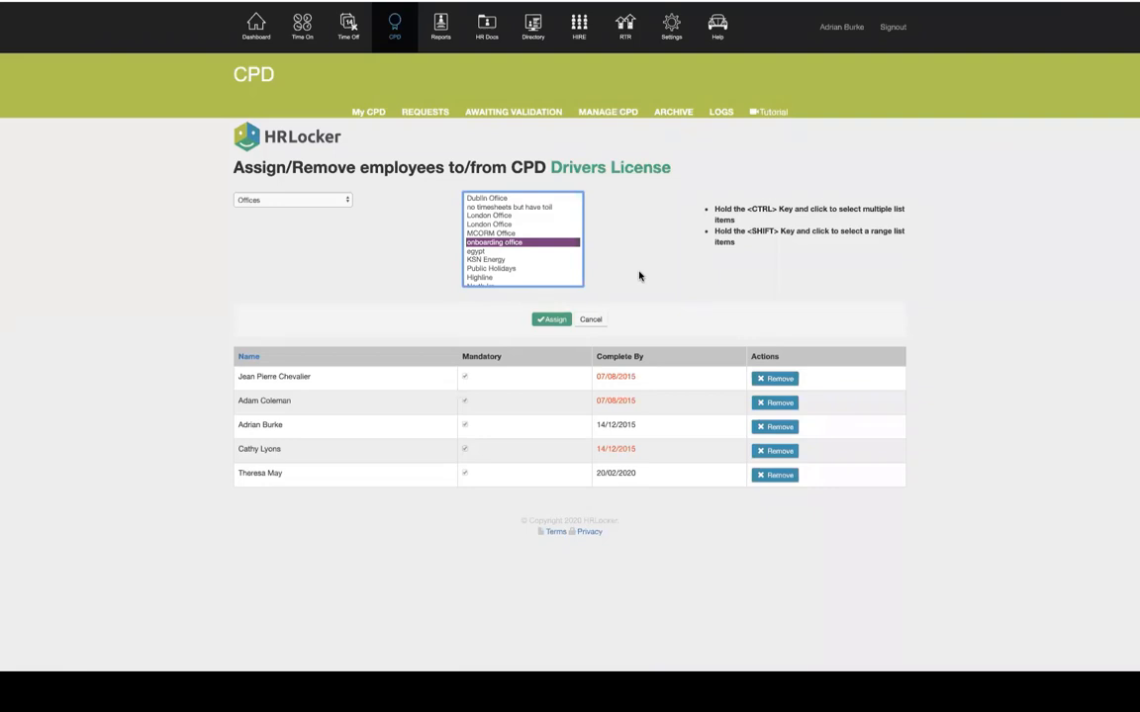
pyautogui.click(331, 202)
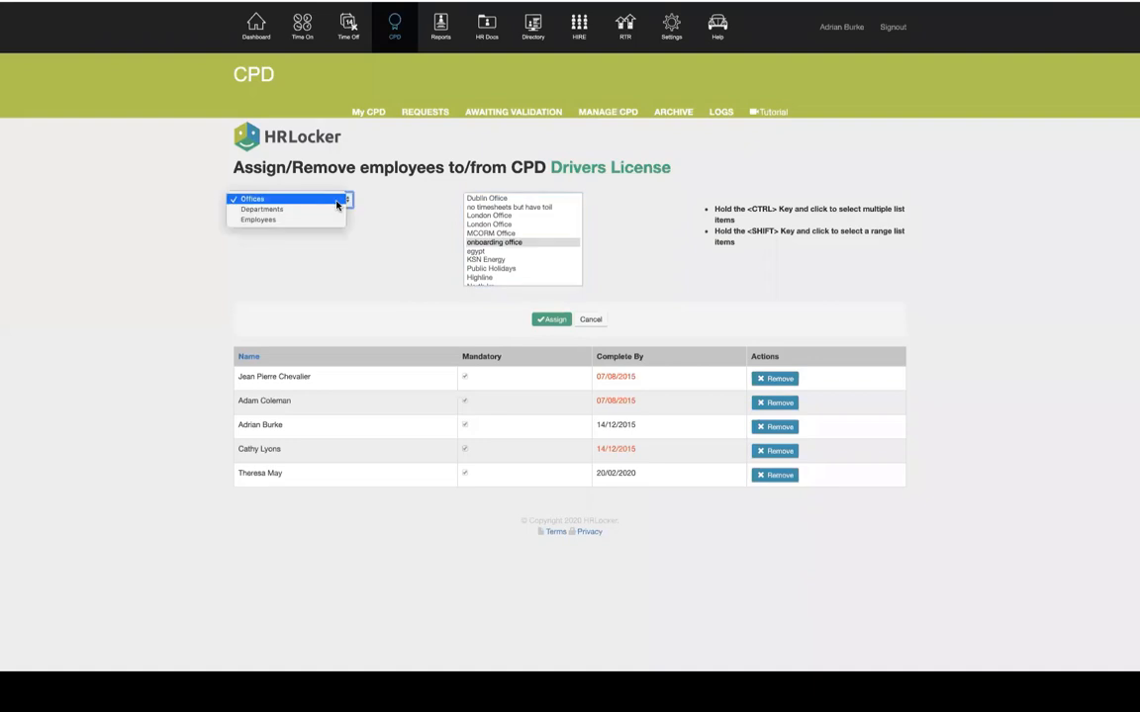
pyautogui.click(272, 211)
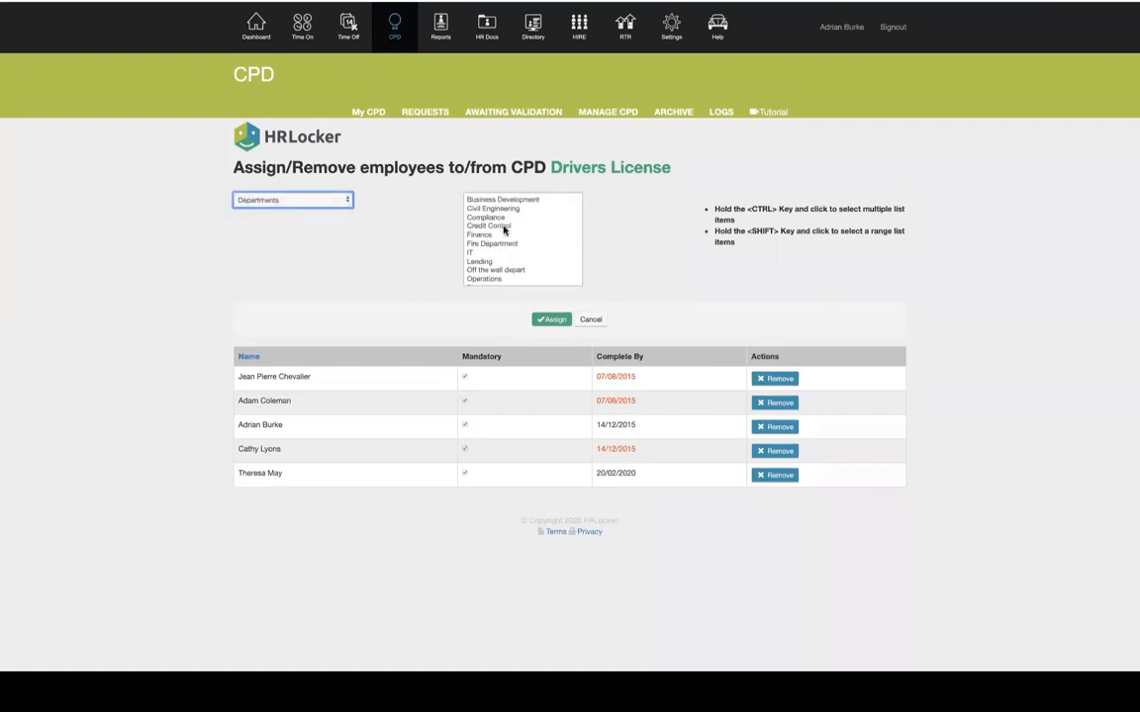
pyautogui.click(506, 227)
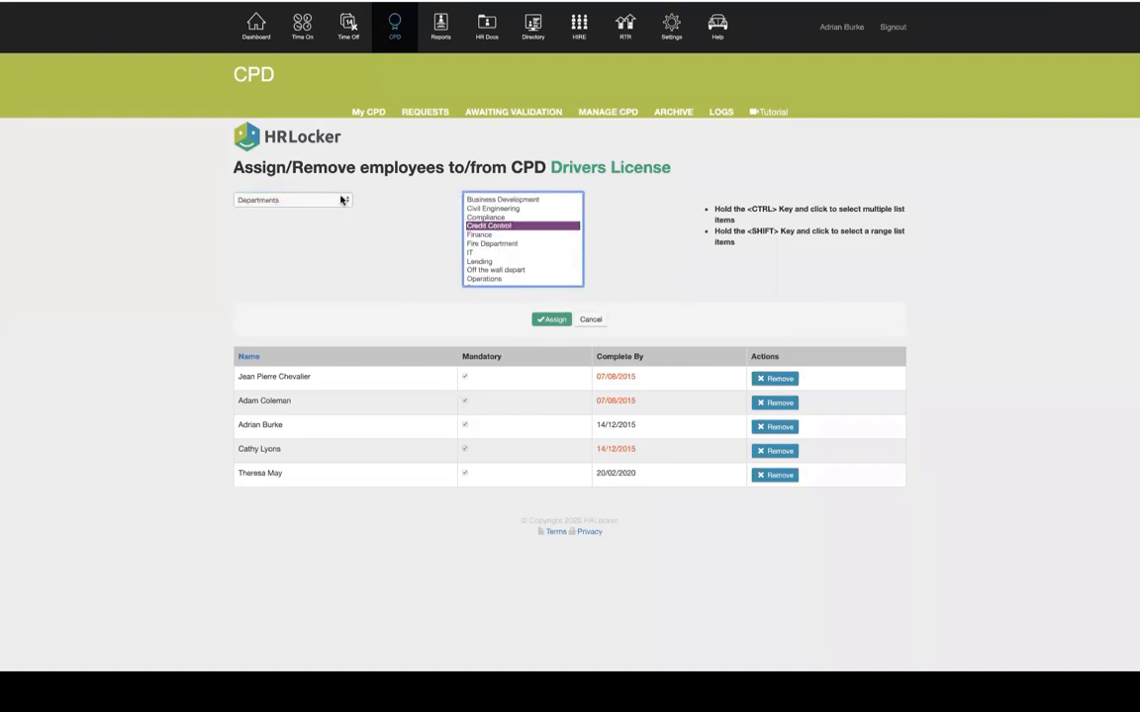
pyautogui.click(312, 200)
pyautogui.click(276, 210)
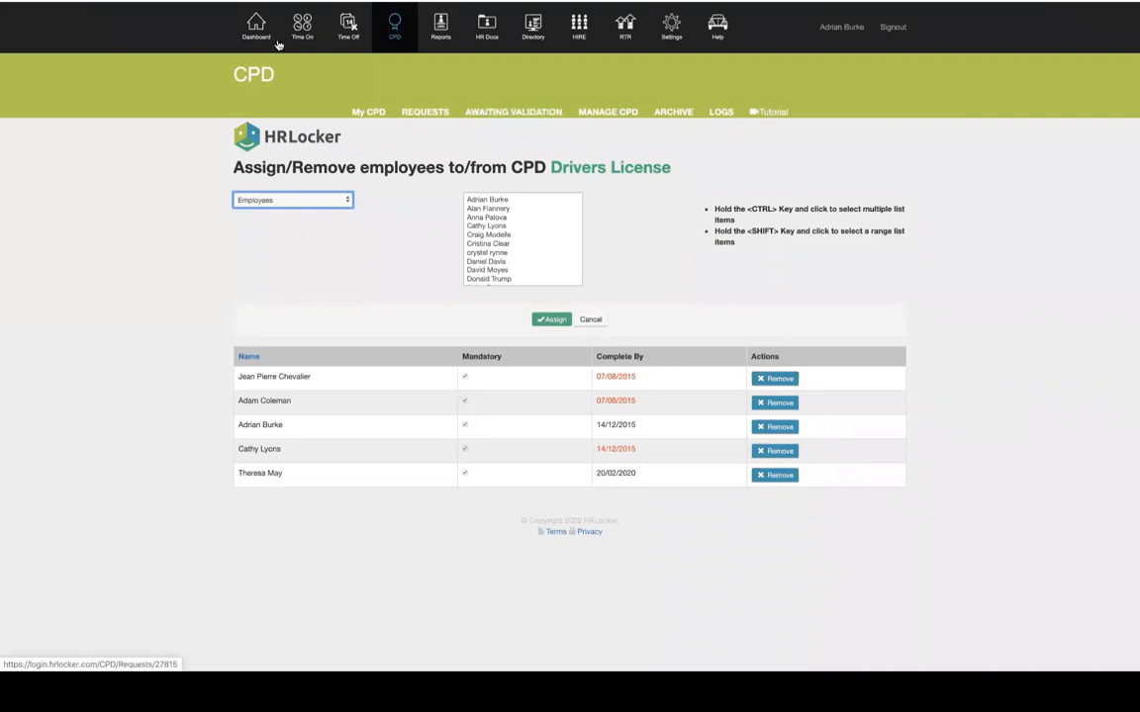
# View the employee Directory, then switch to the HIRE recruitment dashboard
pyautogui.click(530, 35)
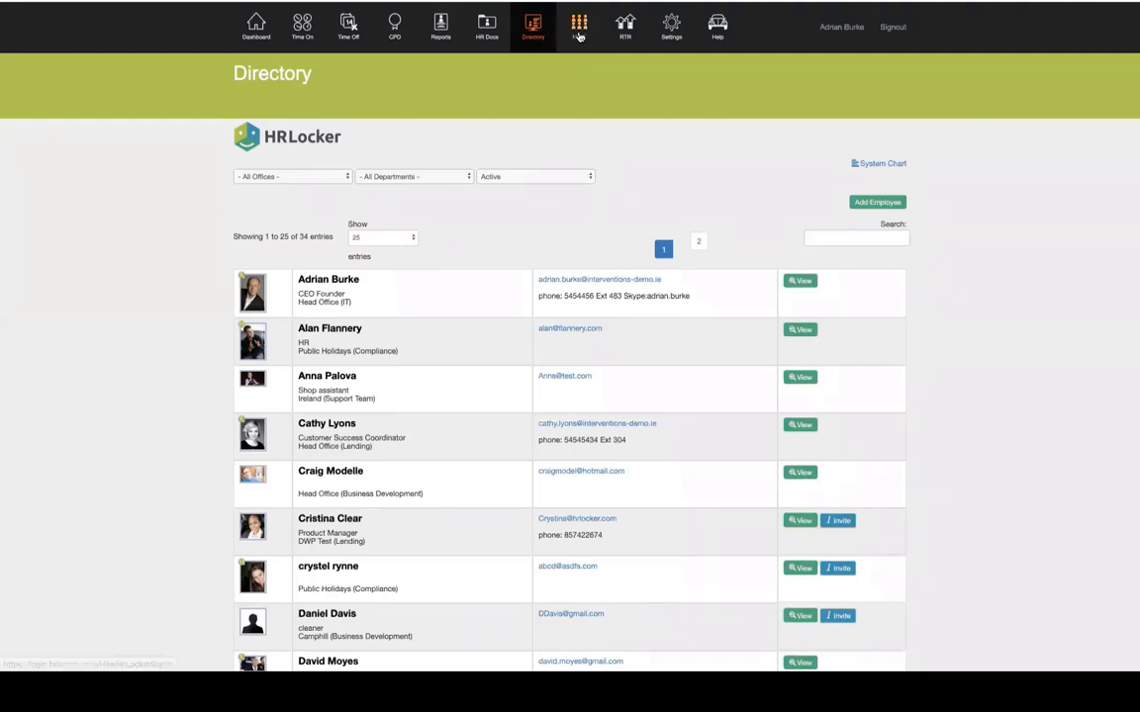
pyautogui.click(578, 34)
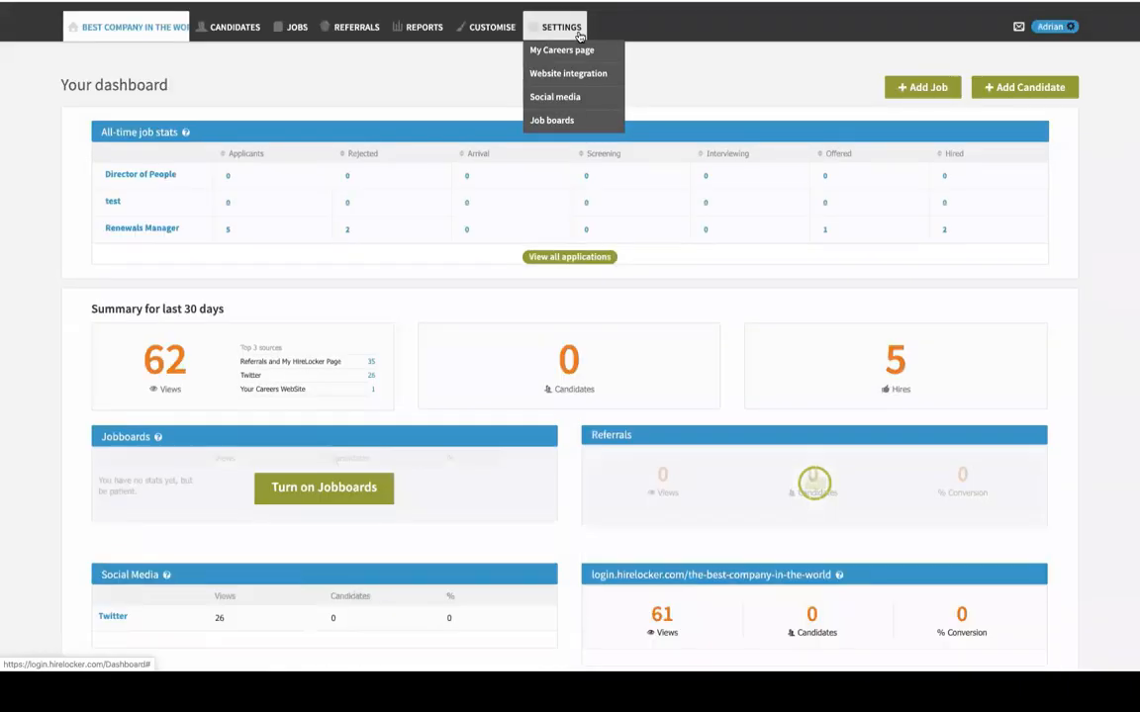
# Open the offered Renewals Manager candidate and set their status to Hired
pyautogui.click(235, 30)
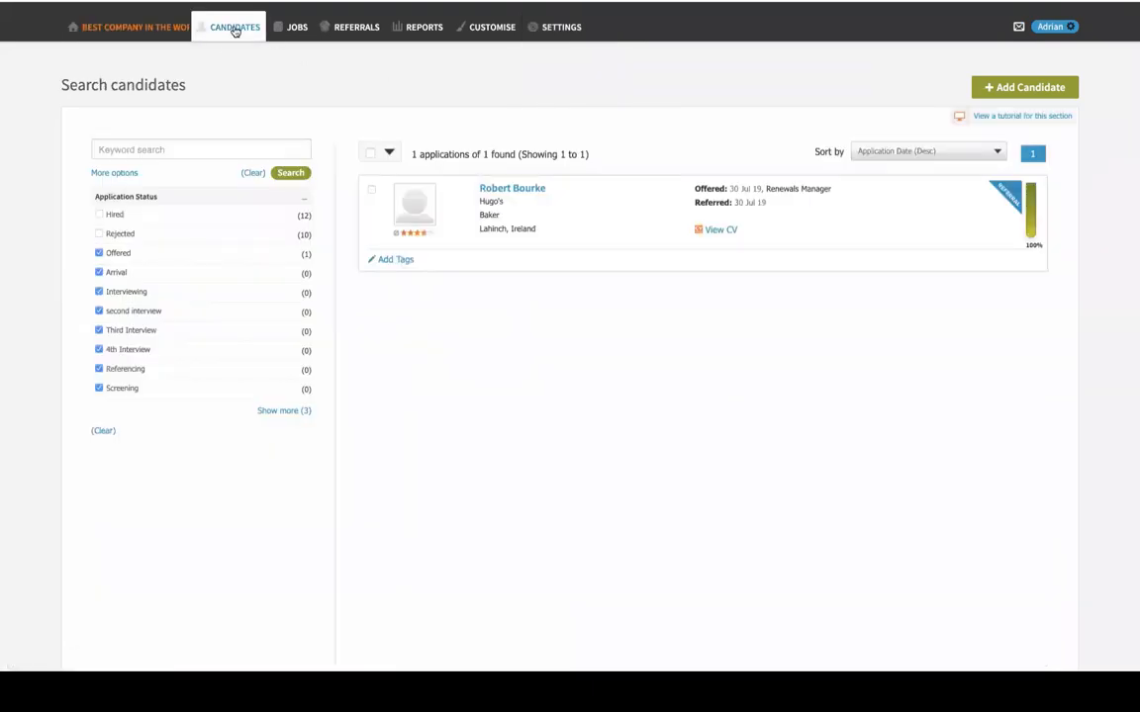
pyautogui.click(502, 192)
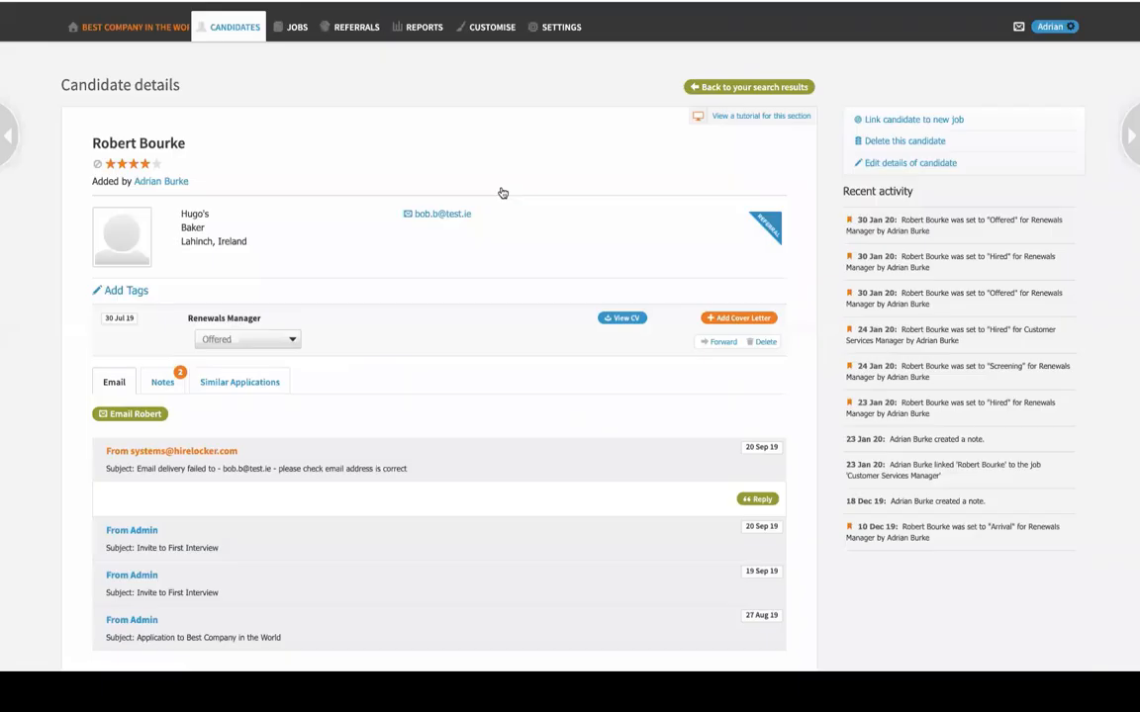
pyautogui.click(280, 343)
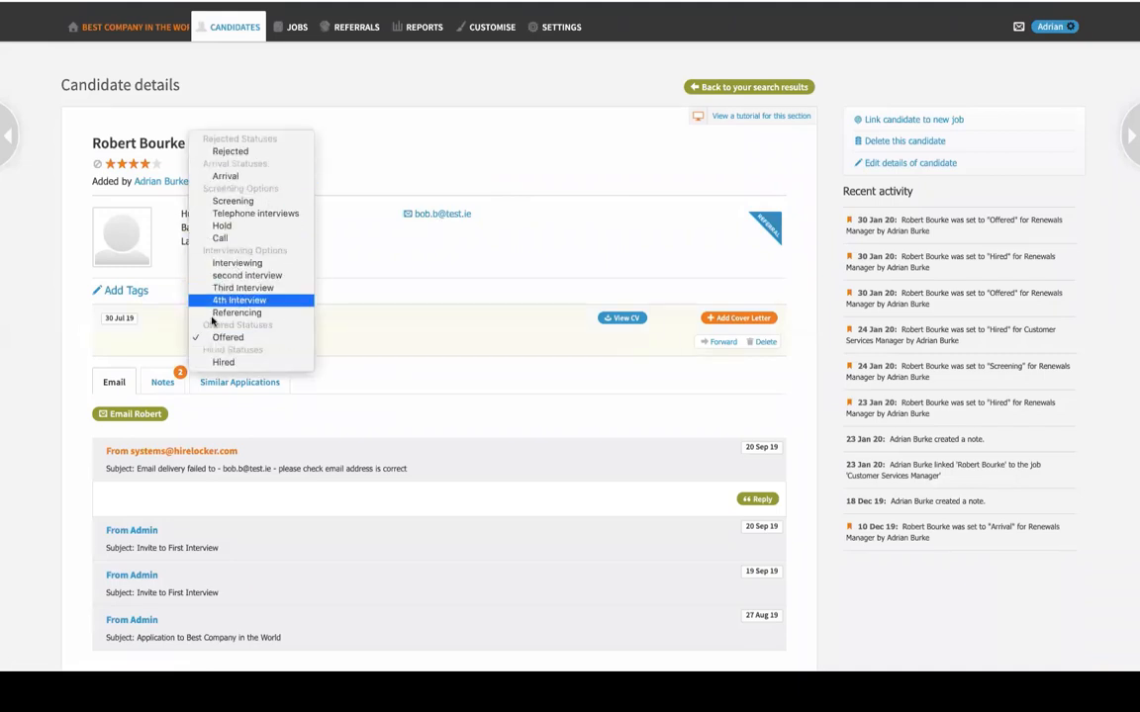
pyautogui.click(238, 364)
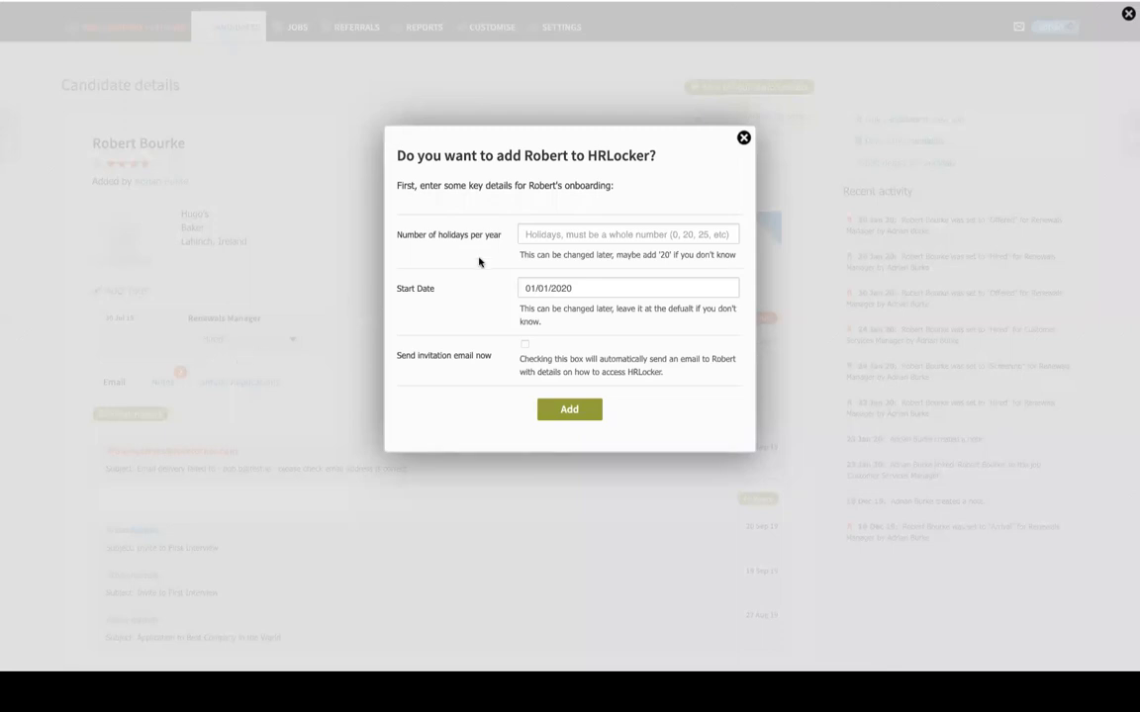
# Look at the holidays and start date fields, then dismiss the onboarding dialog unsaved
pyautogui.click(556, 236)
pyautogui.click(549, 286)
pyautogui.click(744, 139)
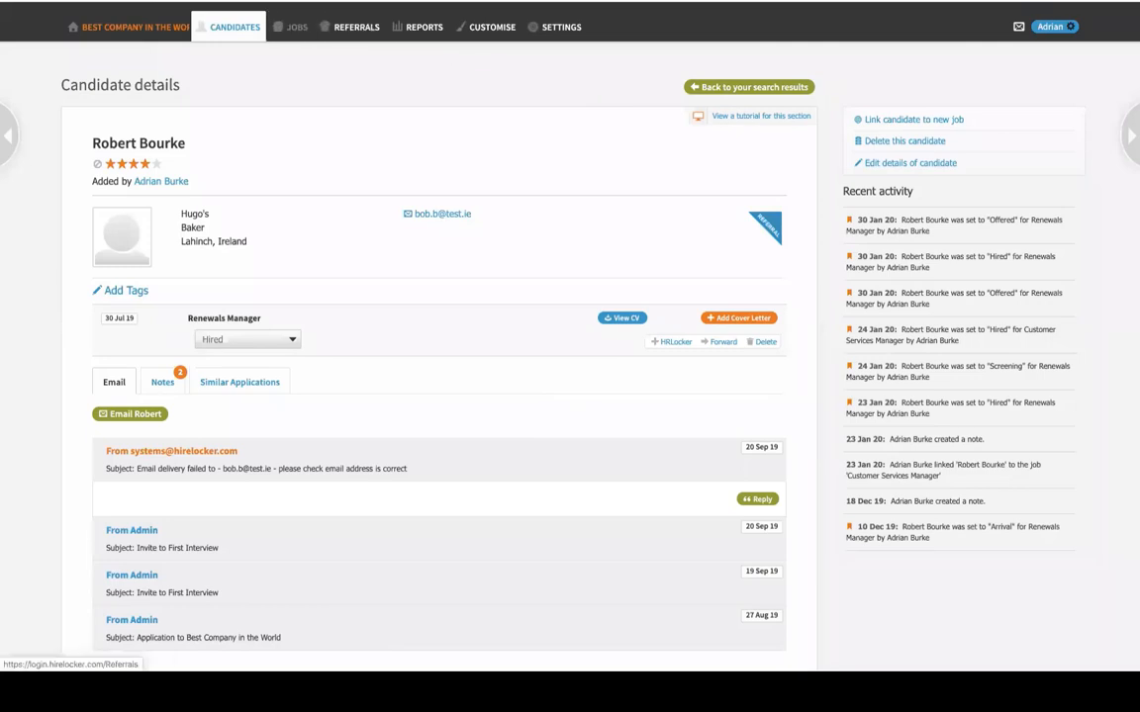
# Switch from the hiring site back to HRLocker through the account menu and open the Directory
pyautogui.click(1055, 30)
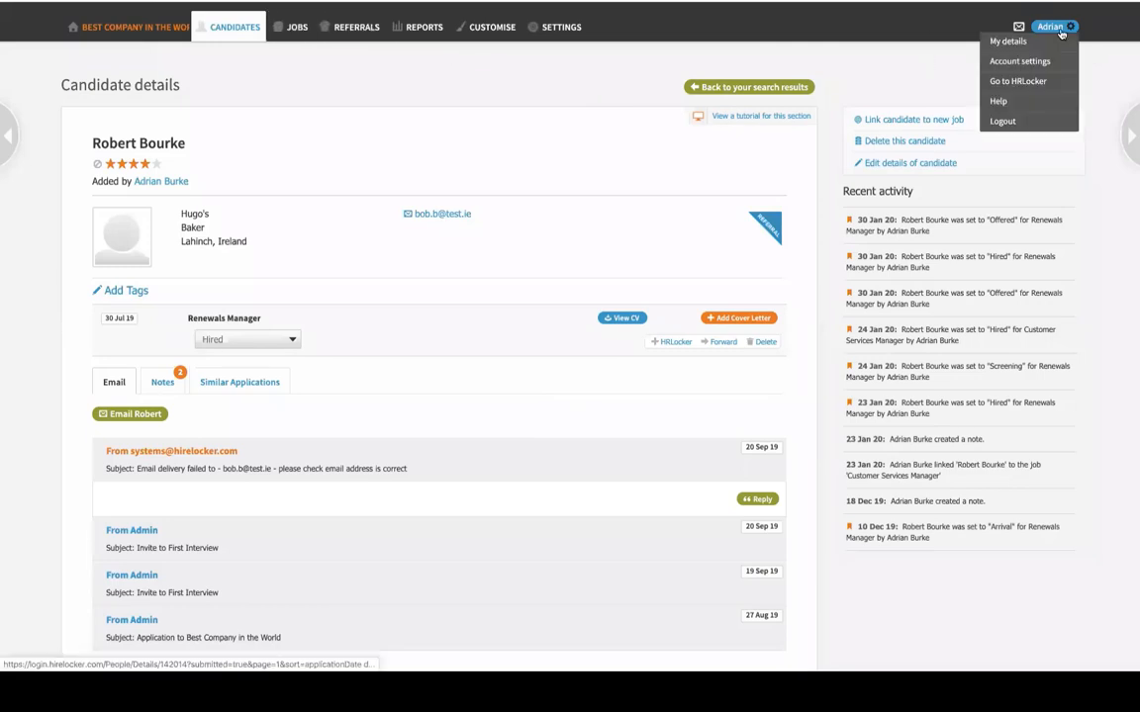
pyautogui.click(1034, 81)
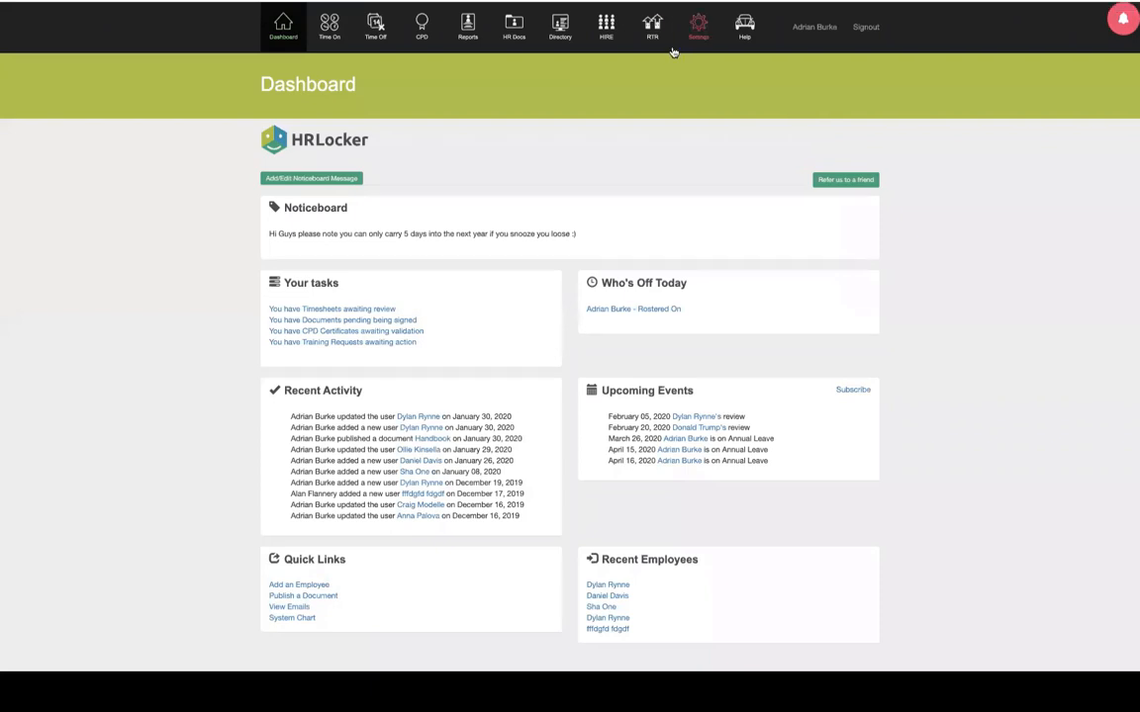
pyautogui.click(560, 42)
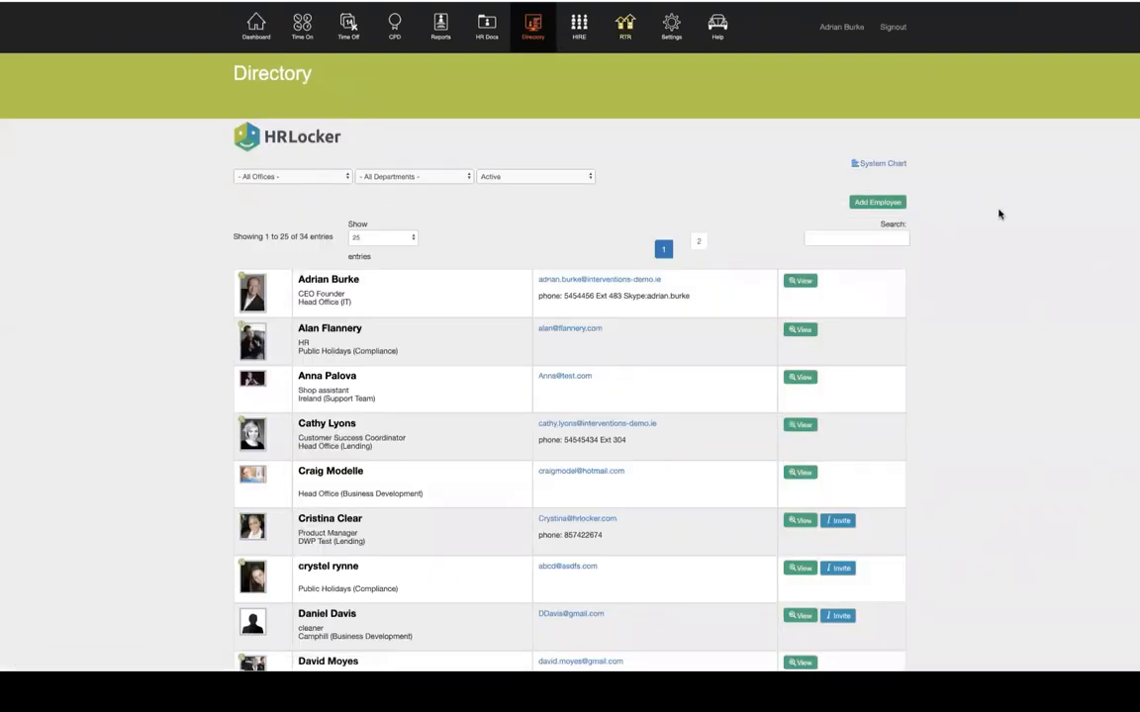
# Start a new employee, enter their first name, last name and e-mail, and show the 'This User Is' options
pyautogui.click(880, 202)
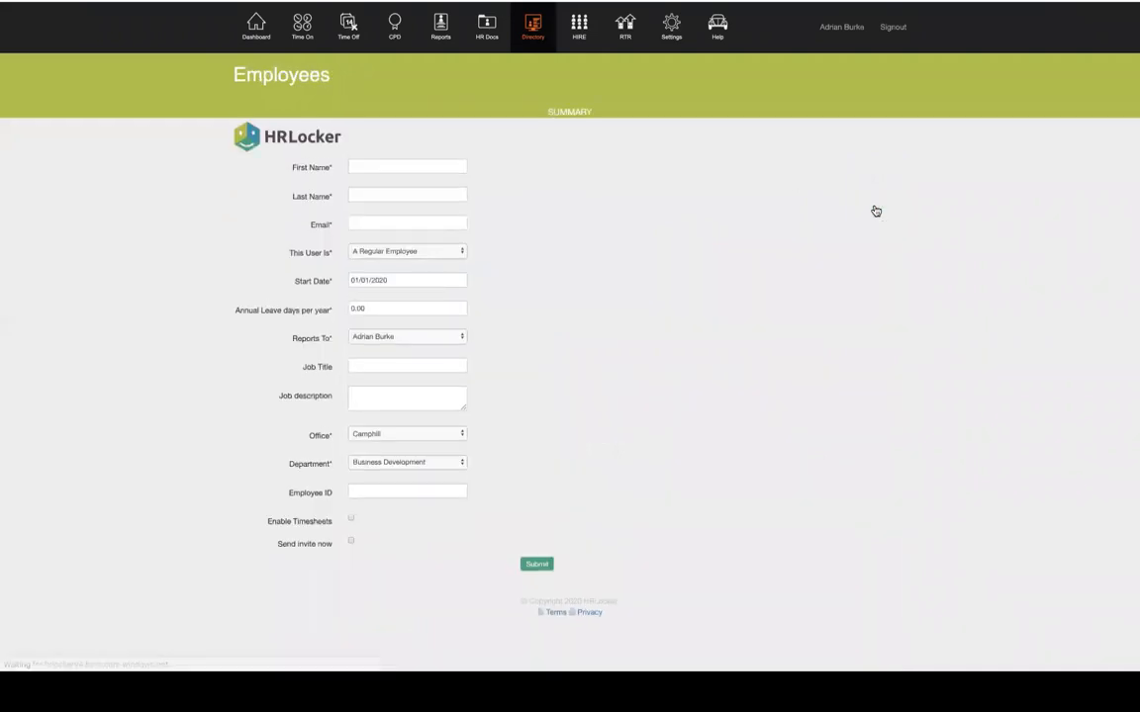
pyautogui.click(382, 165)
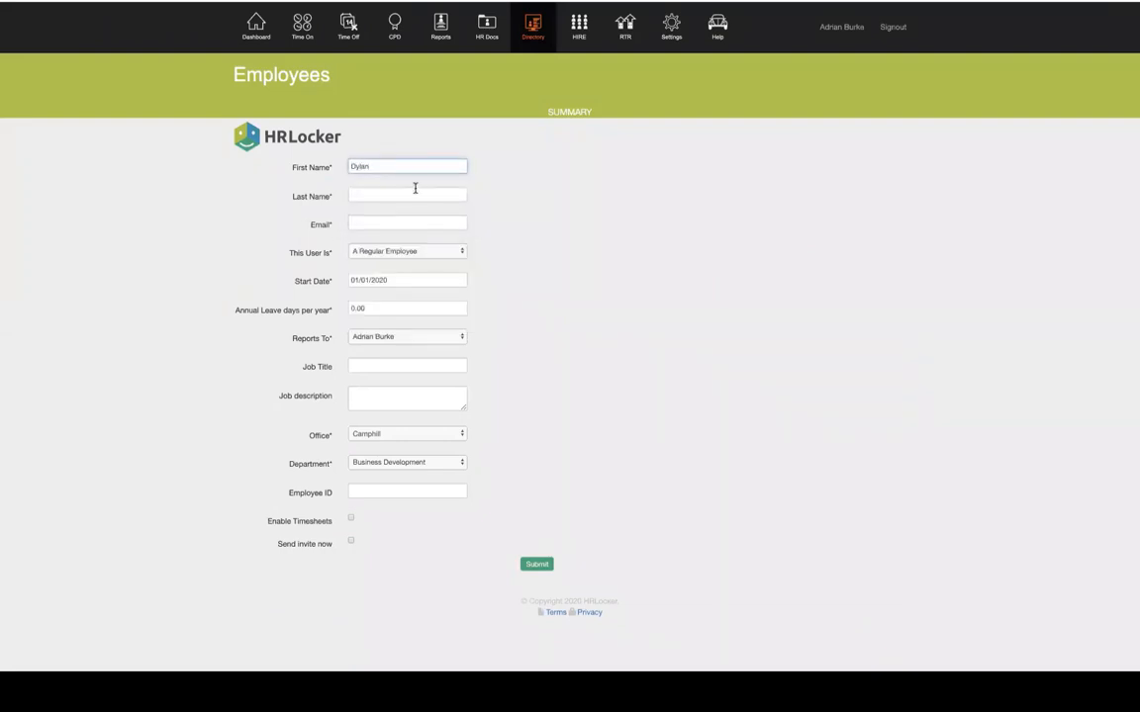
pyautogui.click(416, 191)
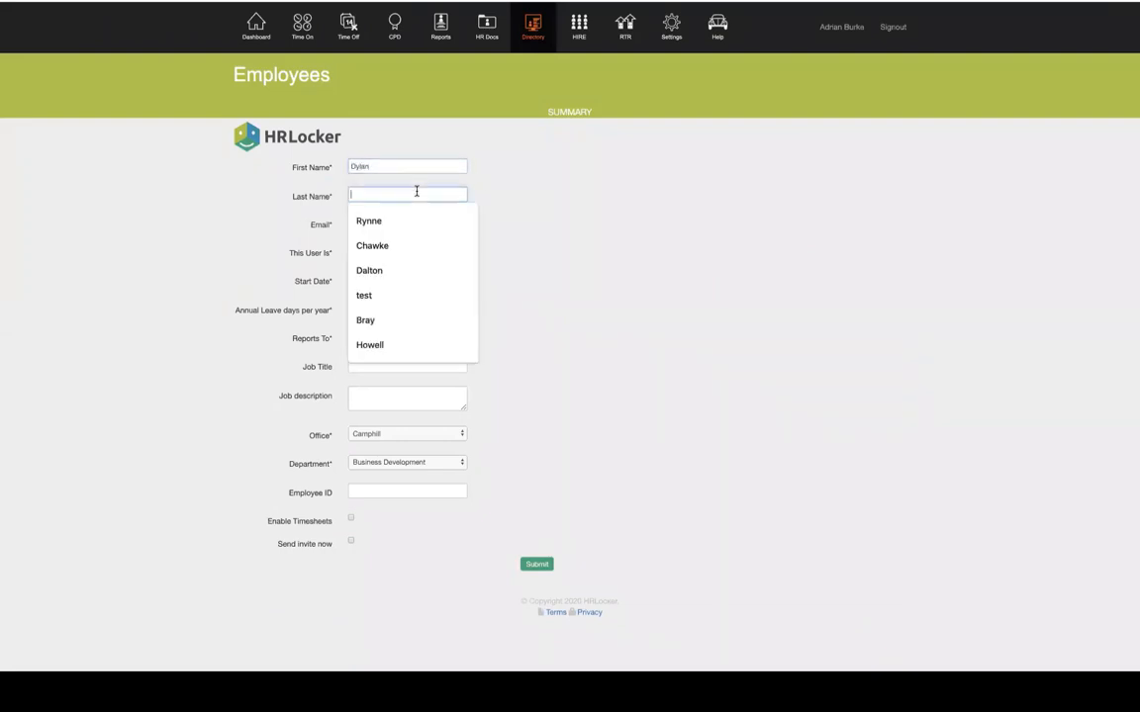
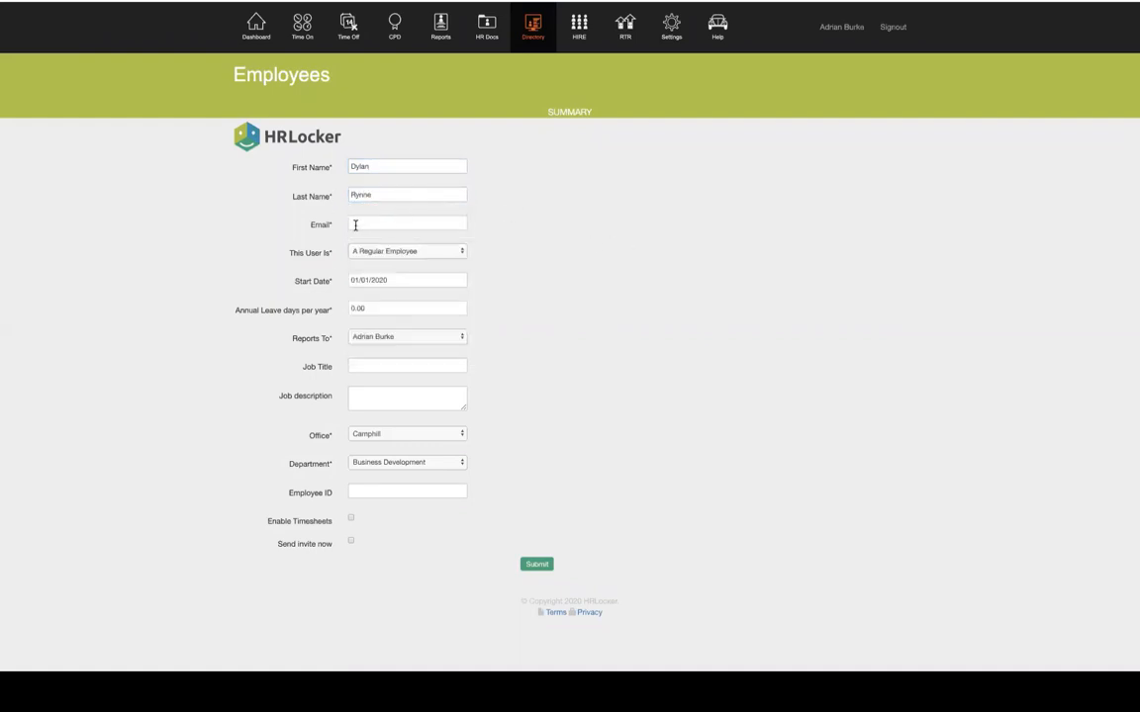
pyautogui.click(376, 224)
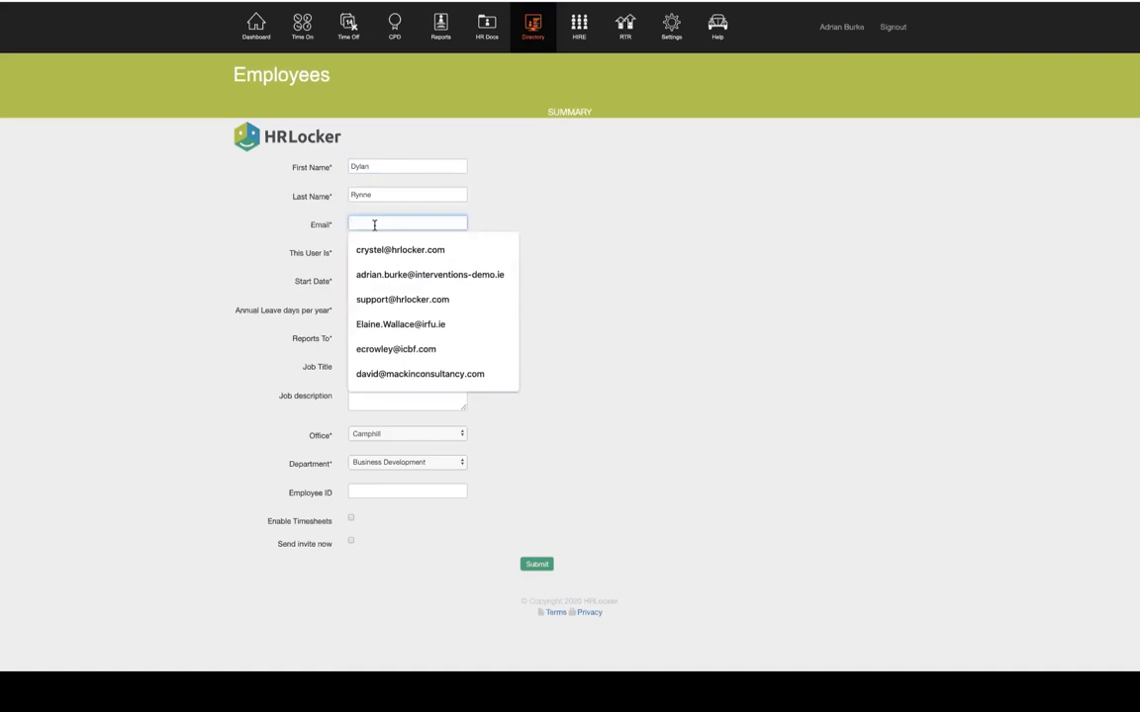
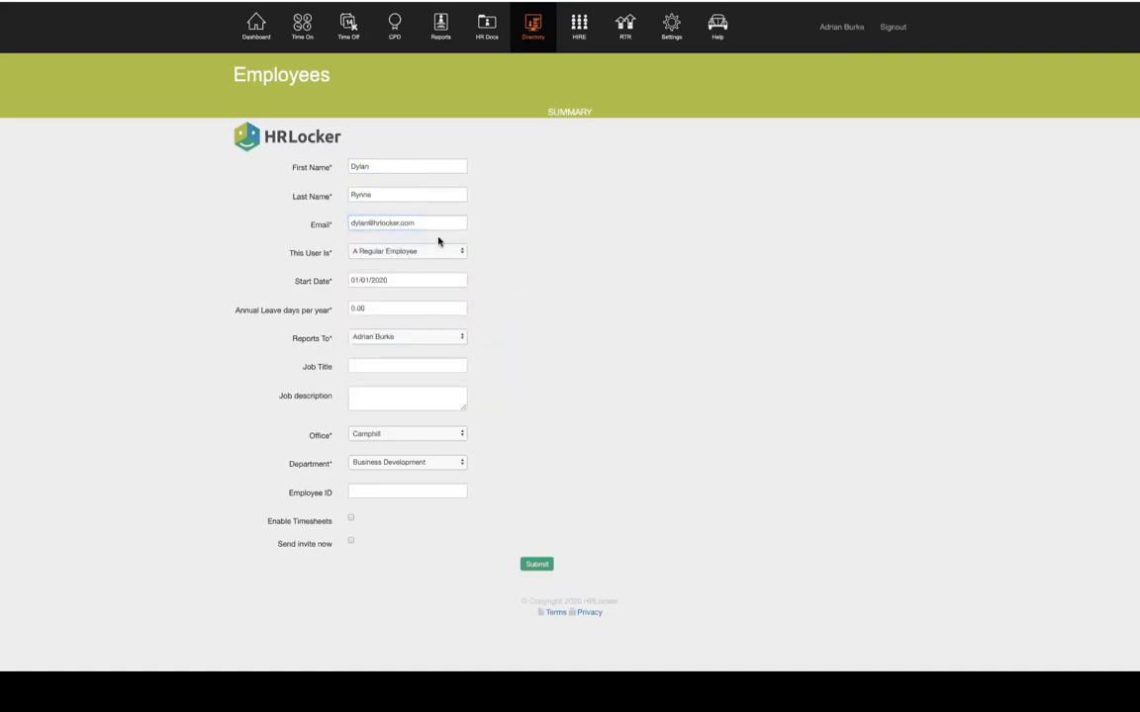
pyautogui.click(327, 253)
pyautogui.click(396, 258)
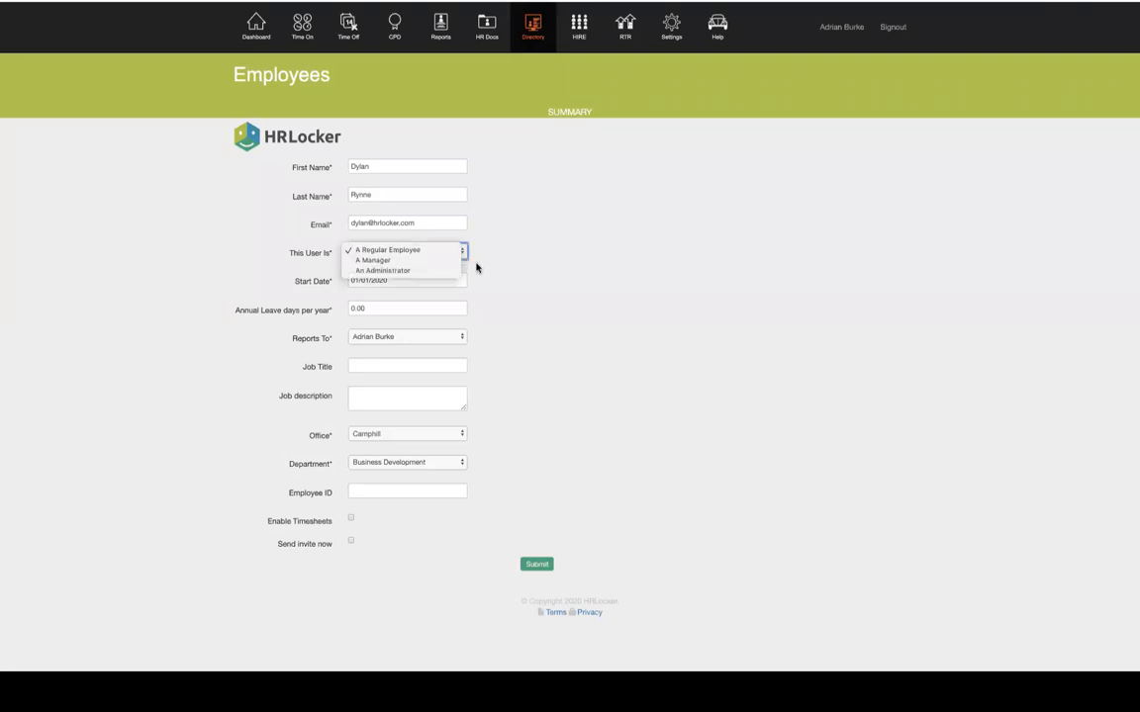
# Keep the user as A Regular Employee with a start date of 6 February 2020
pyautogui.click(416, 251)
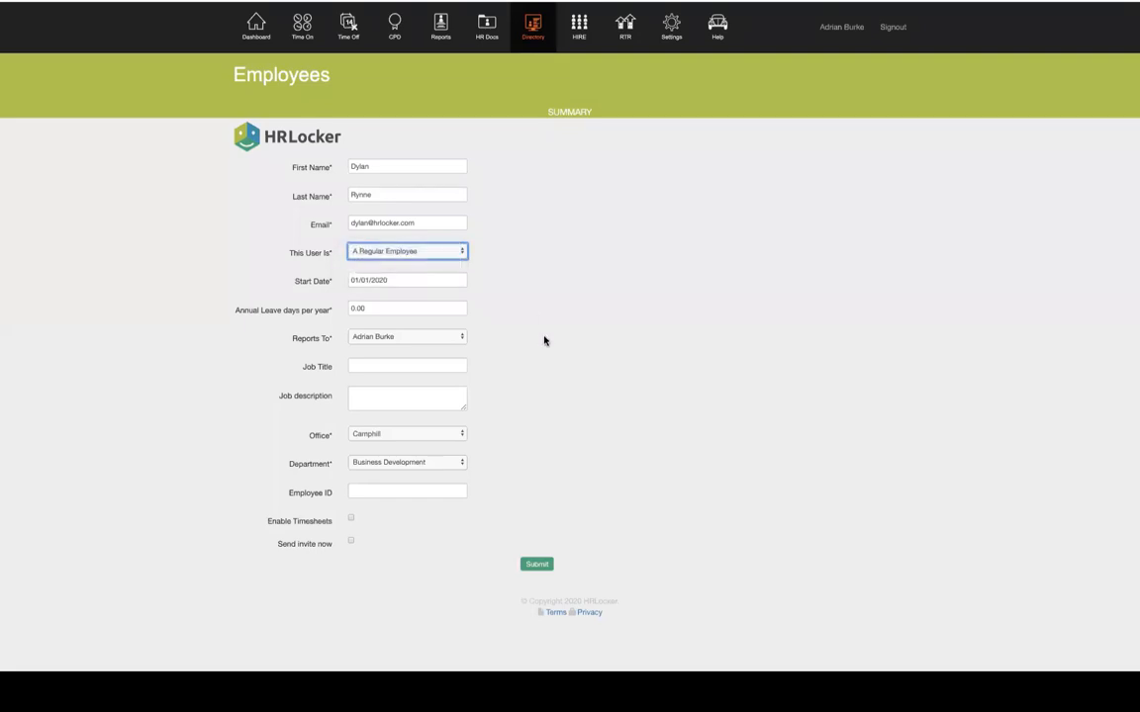
pyautogui.click(376, 280)
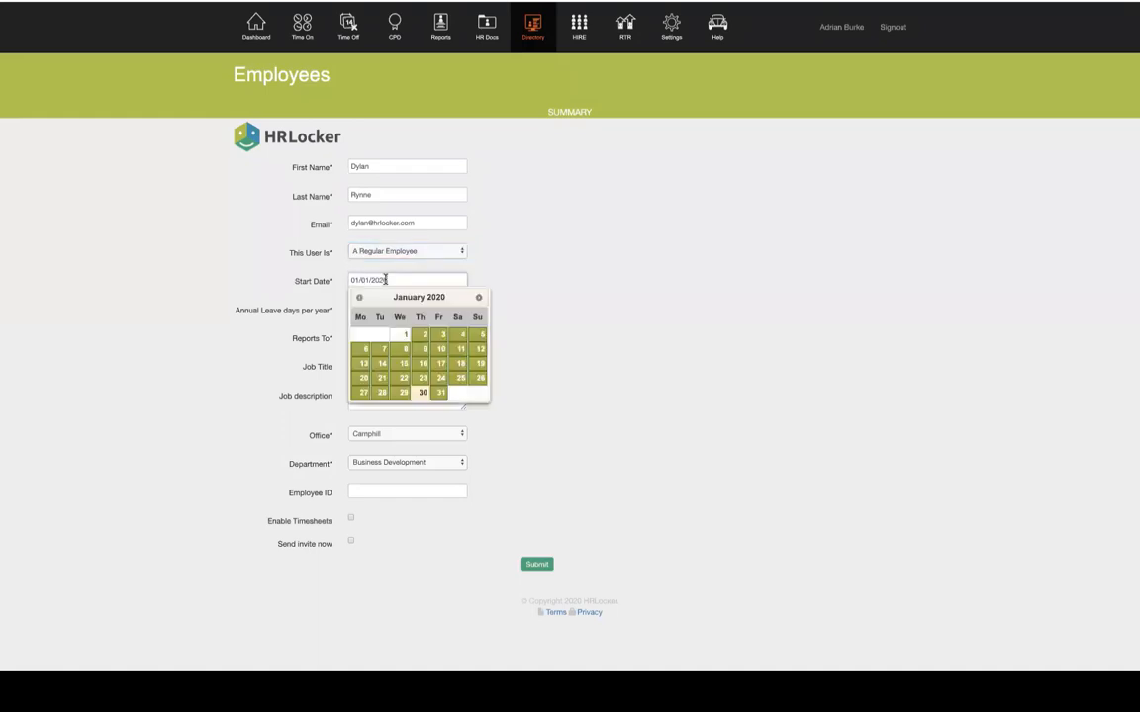
pyautogui.click(478, 299)
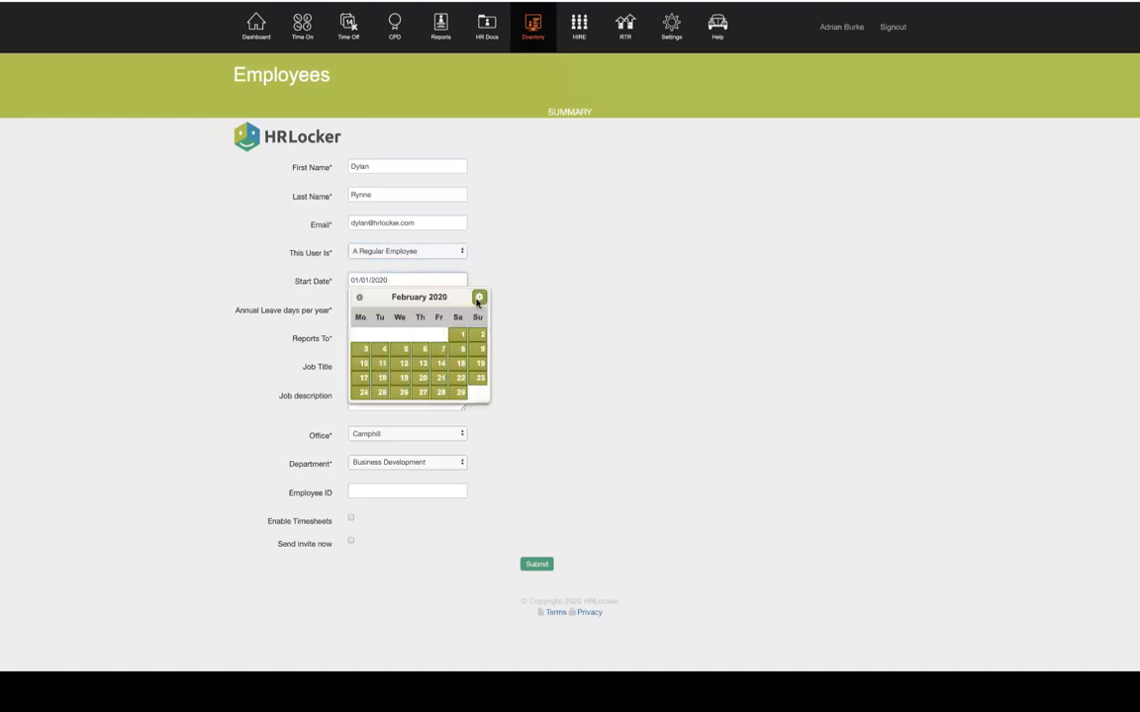
pyautogui.click(419, 353)
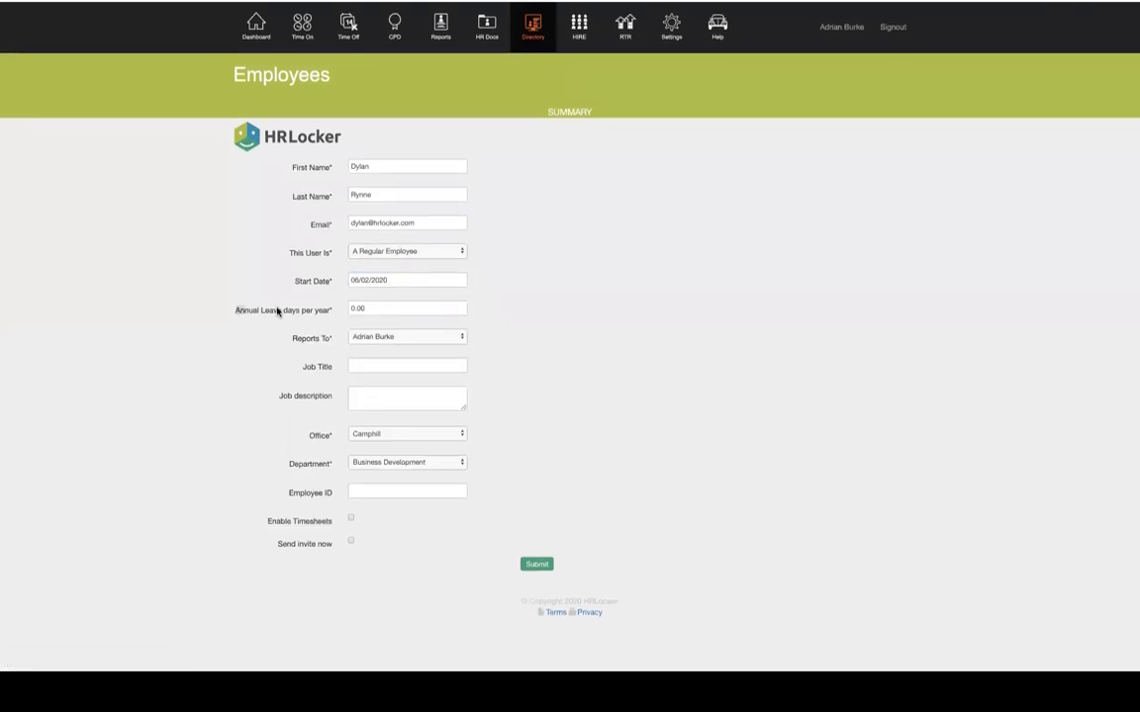
pyautogui.moveTo(233, 312); pyautogui.dragTo(331, 312)
pyautogui.click(330, 313)
# Set annual leave to 20 days and the job title to Product Manager
pyautogui.doubleClick(370, 308)
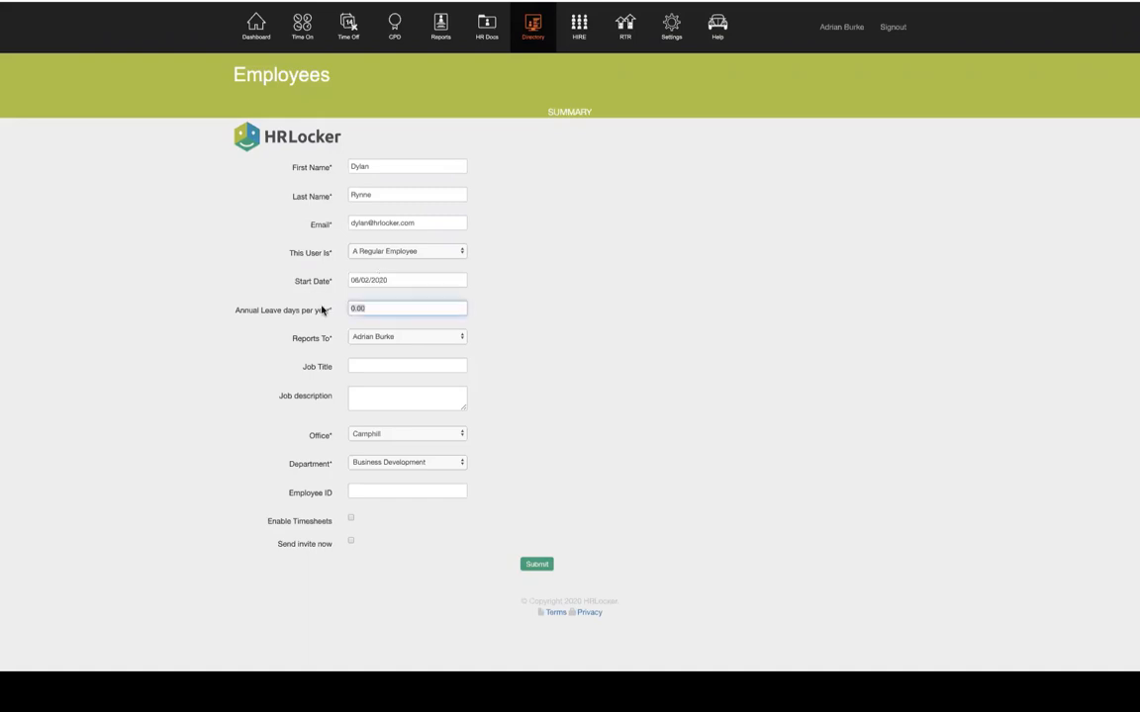
pyautogui.write('20')
pyautogui.click(495, 298)
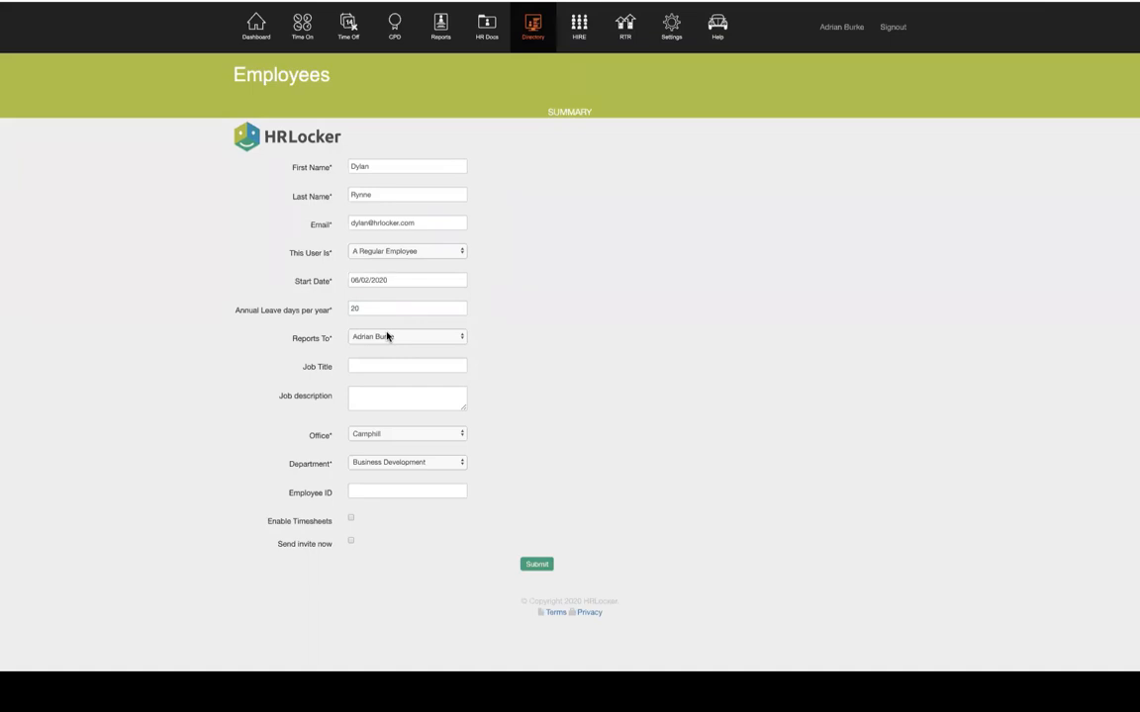
pyautogui.click(373, 366)
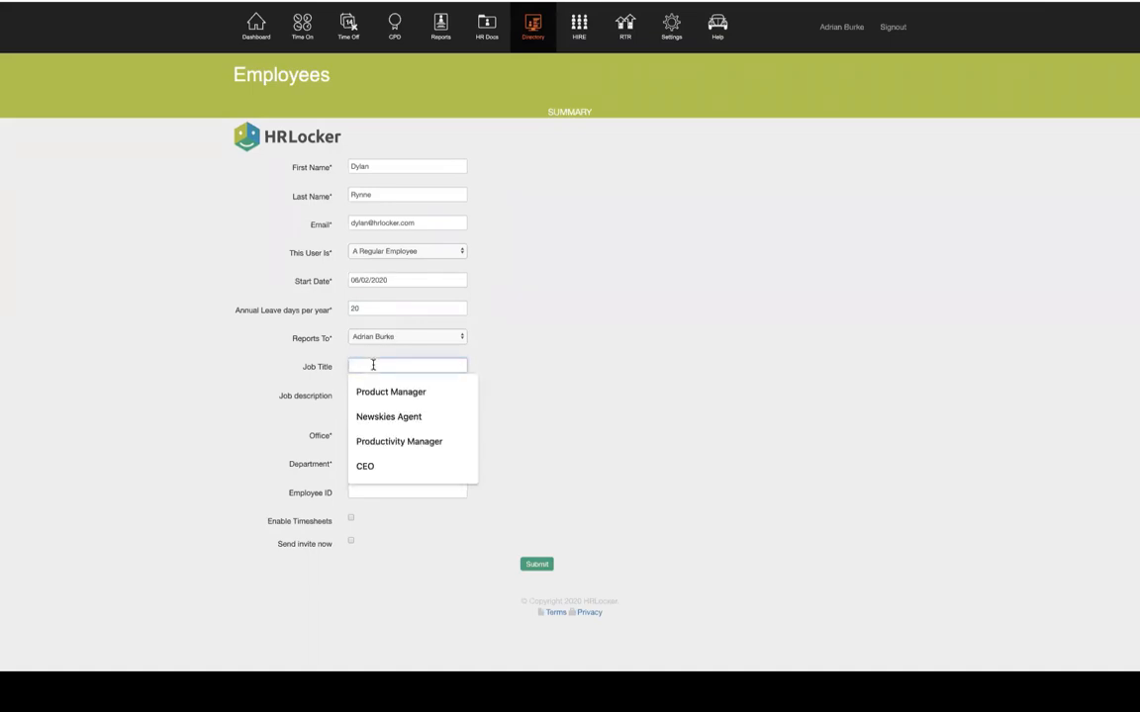
pyautogui.click(376, 392)
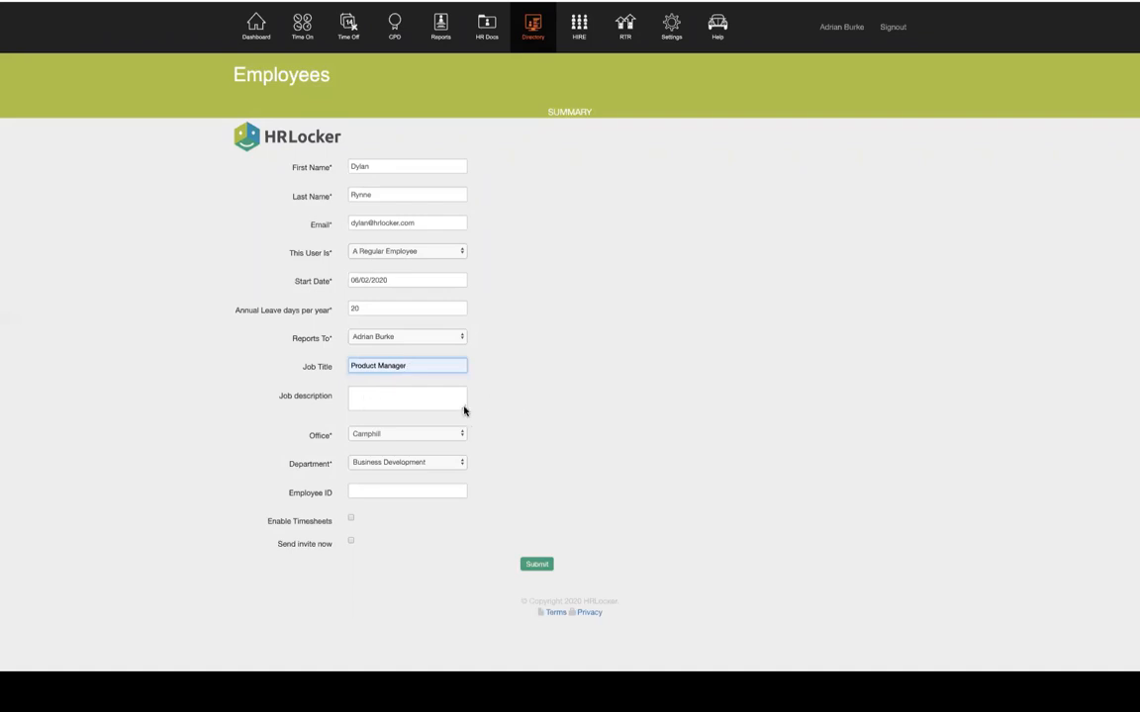
pyautogui.moveTo(463, 407); pyautogui.dragTo(606, 521)
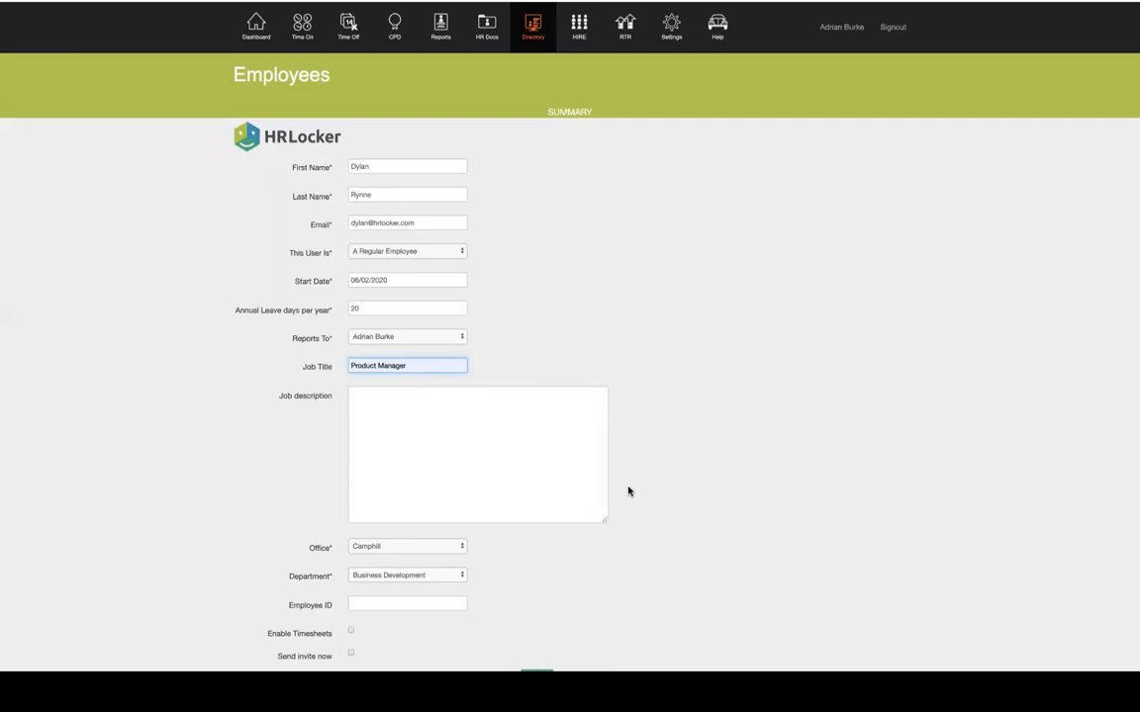
# Assign the Onboarding office, enable timesheets, and submit the new employee
pyautogui.scroll(-2, 628, 491)
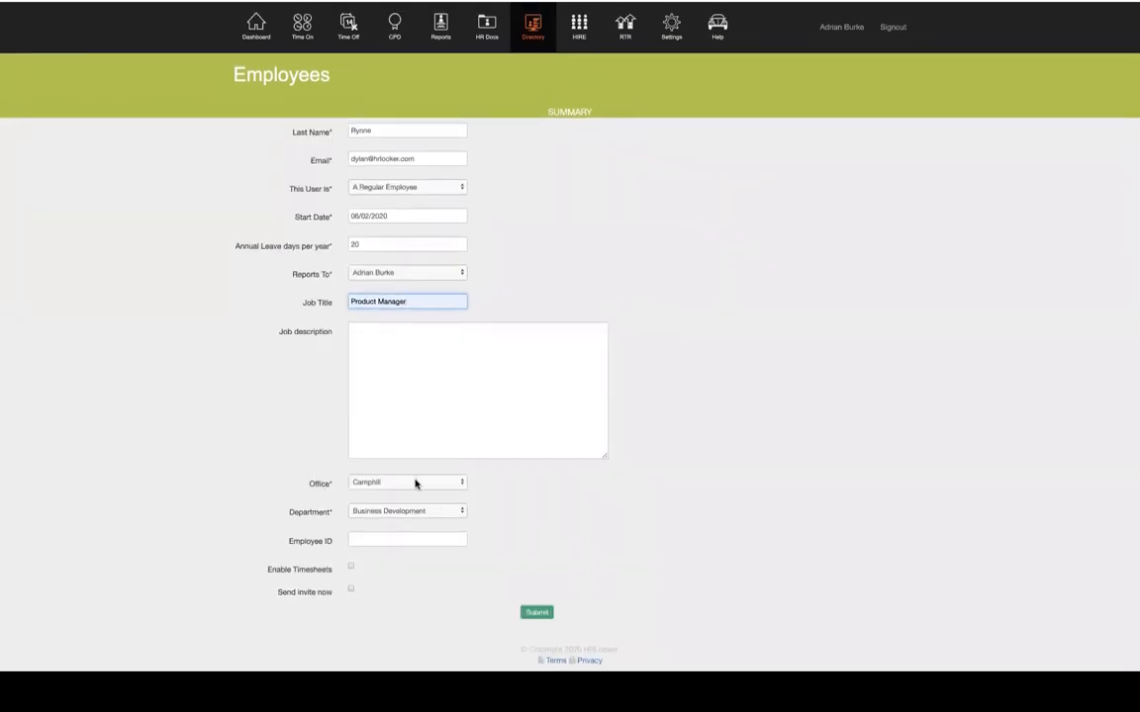
pyautogui.click(416, 483)
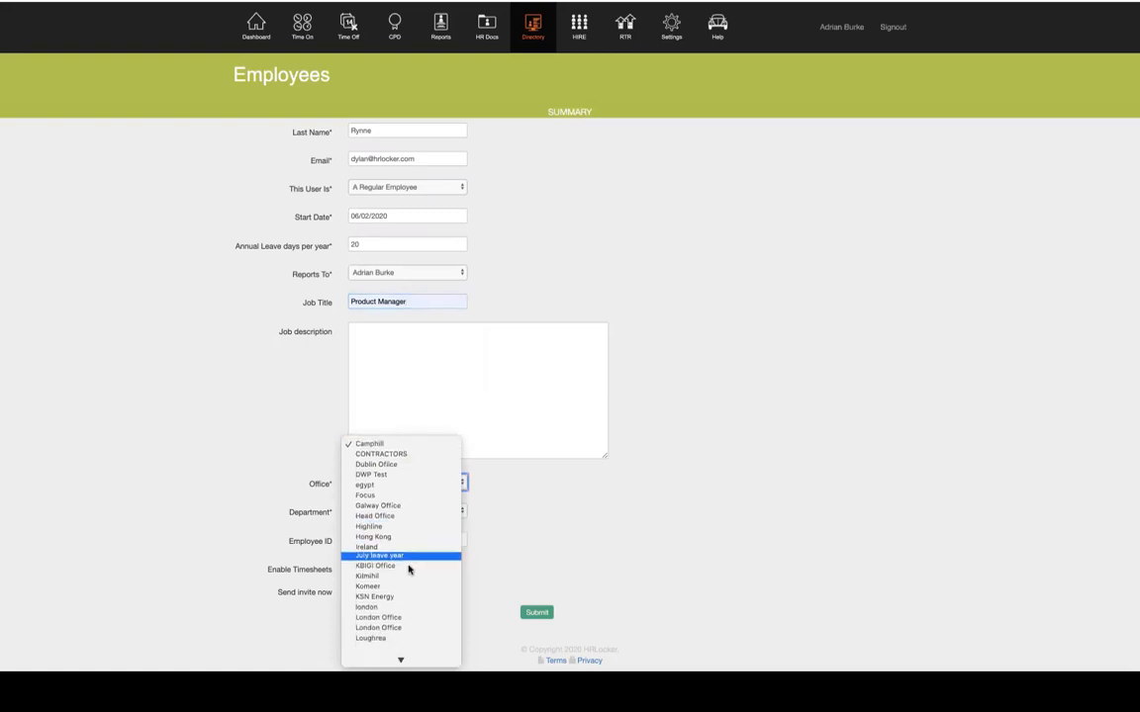
pyautogui.scroll(-5, 409, 569)
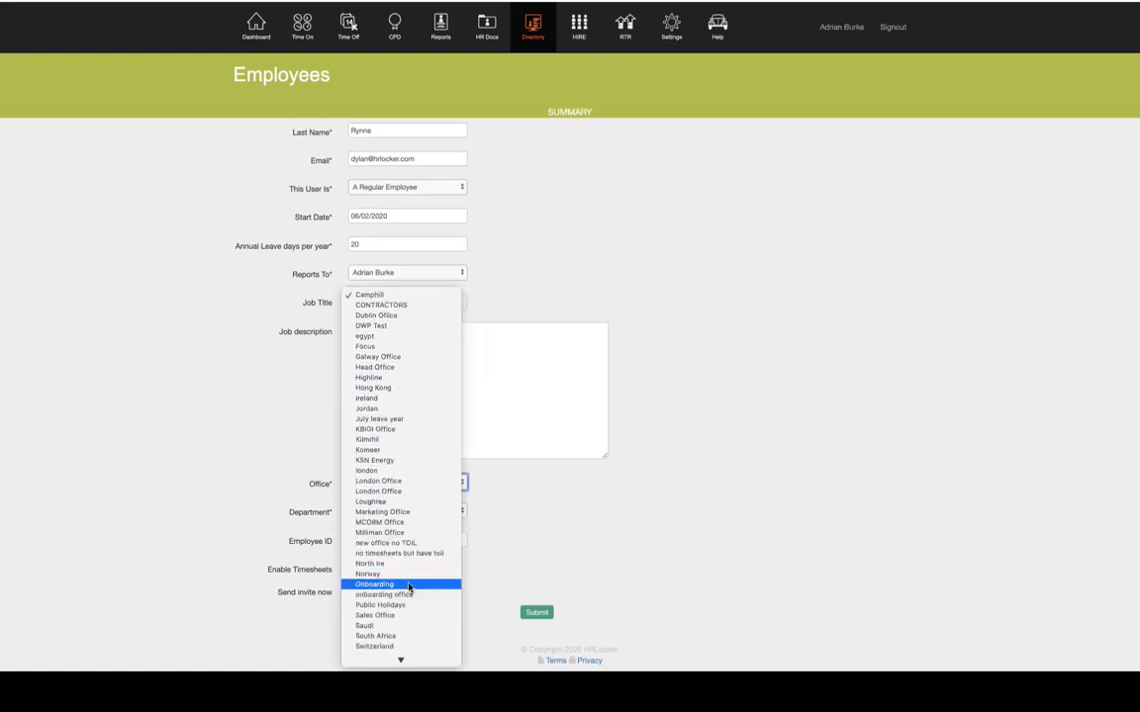
pyautogui.click(408, 585)
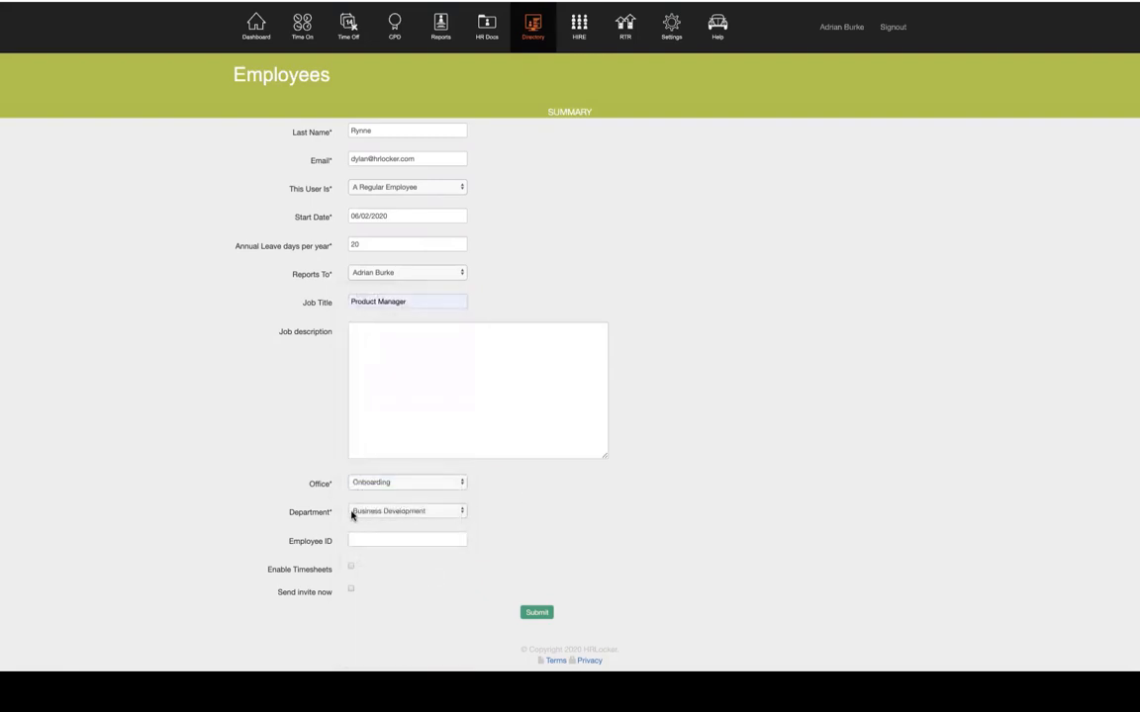
pyautogui.click(350, 570)
pyautogui.click(531, 615)
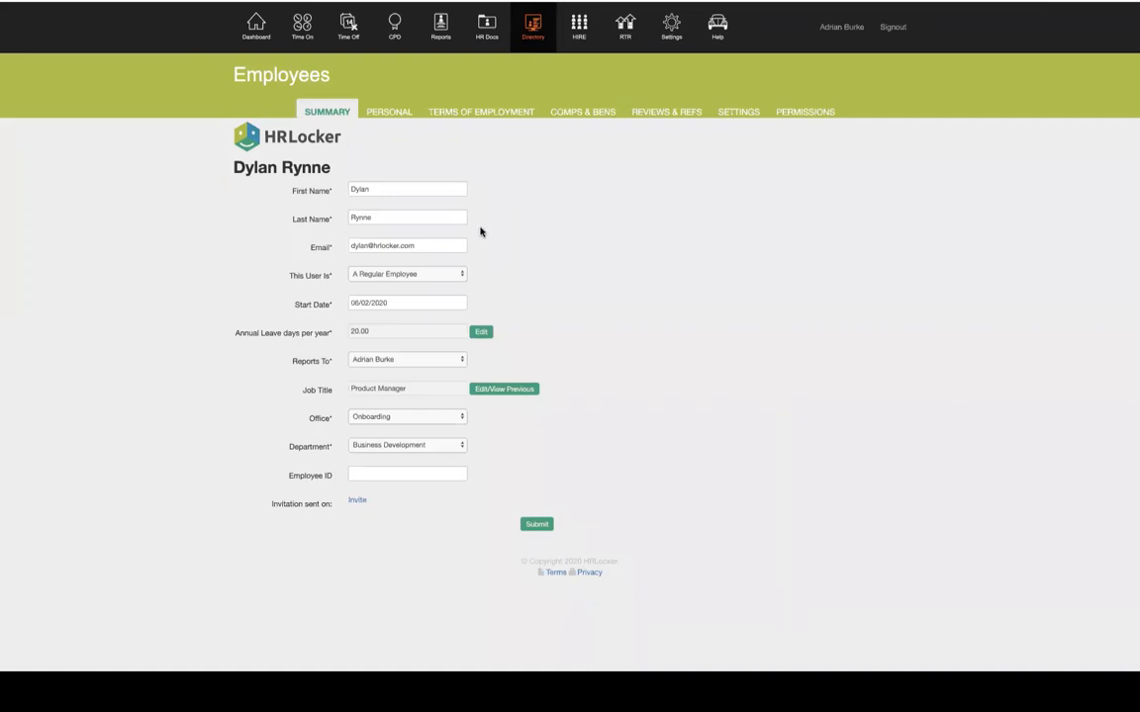
# Open the PERSONAL tab of the new employee's profile
pyautogui.click(400, 113)
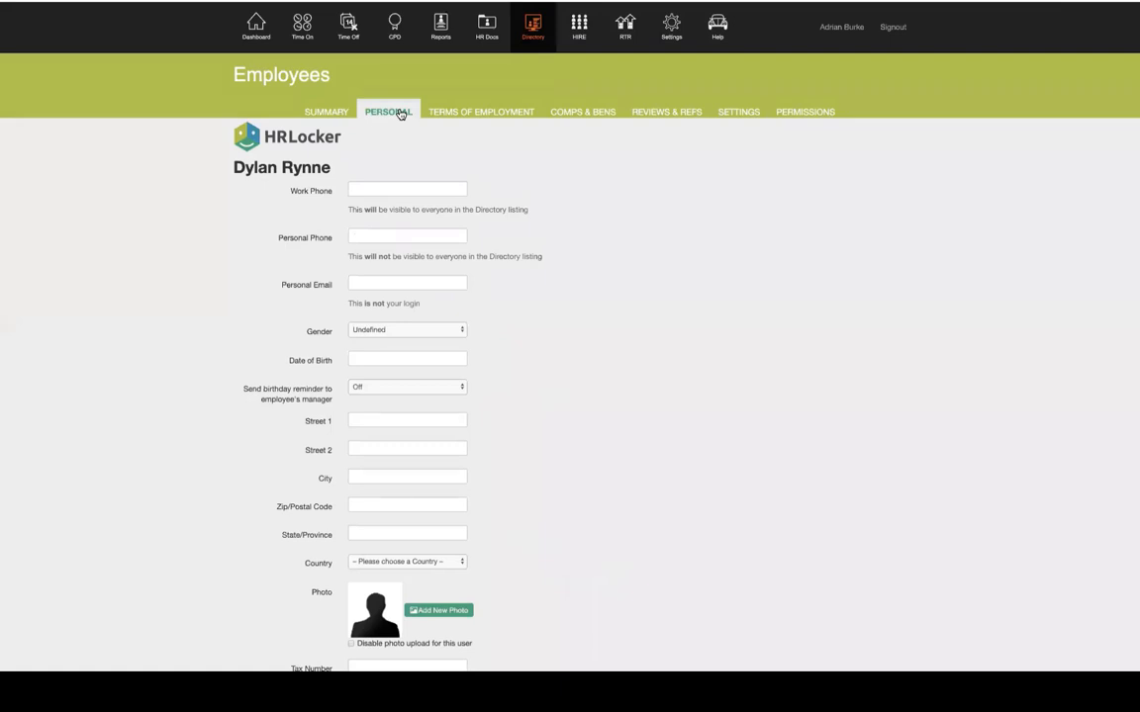
# Tick Visa Required and leave the visa Send Reminder at No
pyautogui.scroll(-1, 598, 502)
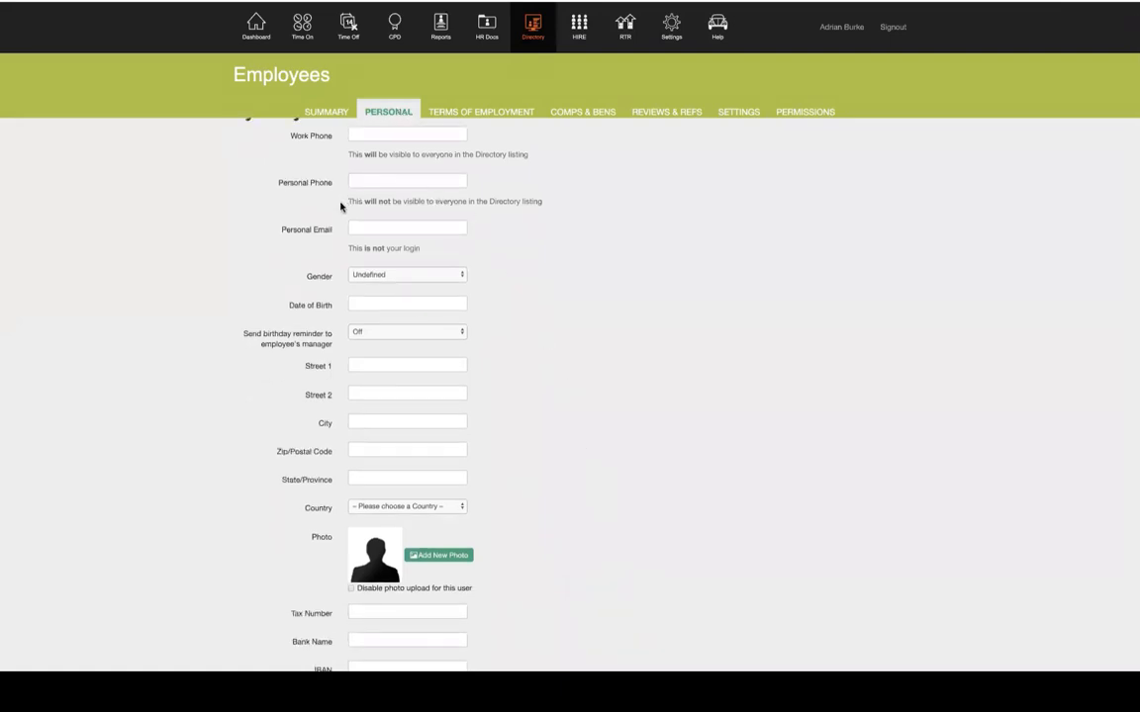
pyautogui.scroll(-1, 553, 280)
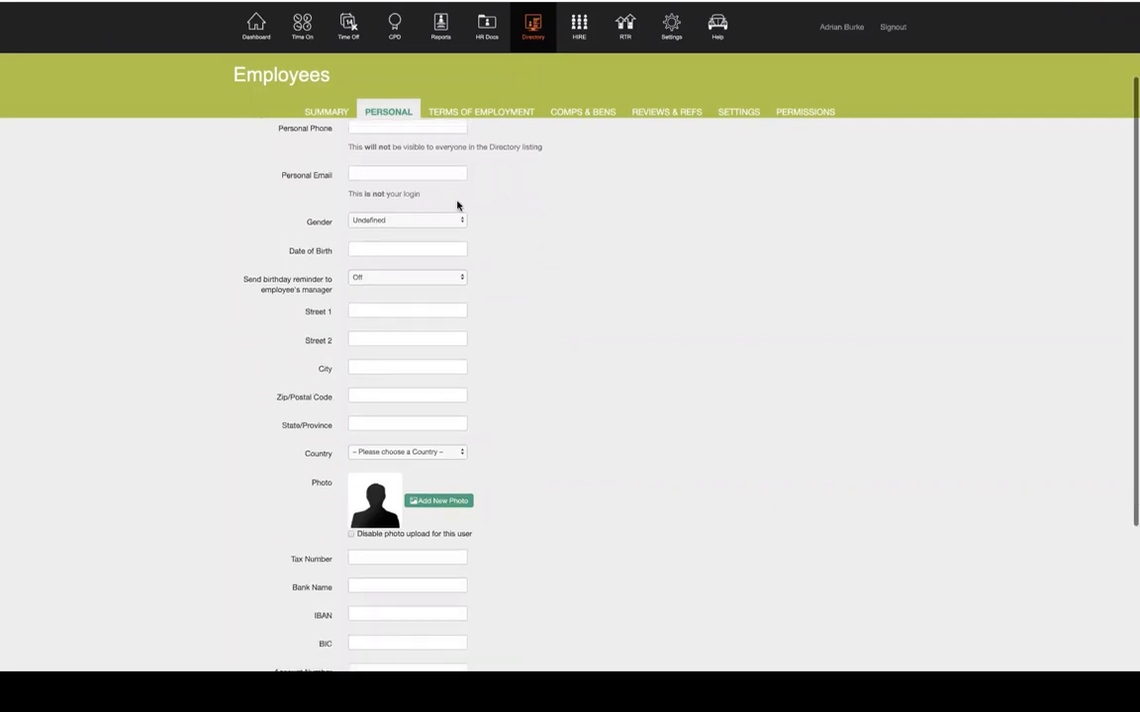
pyautogui.scroll(-2, 448, 441)
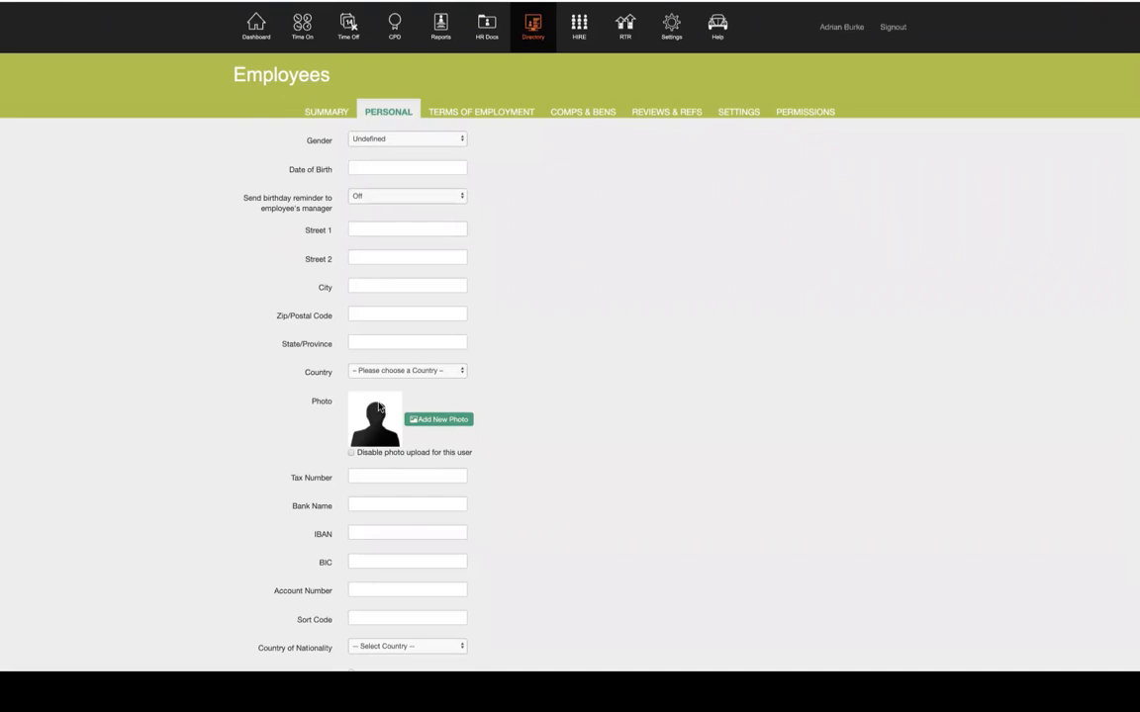
pyautogui.scroll(-3, 562, 460)
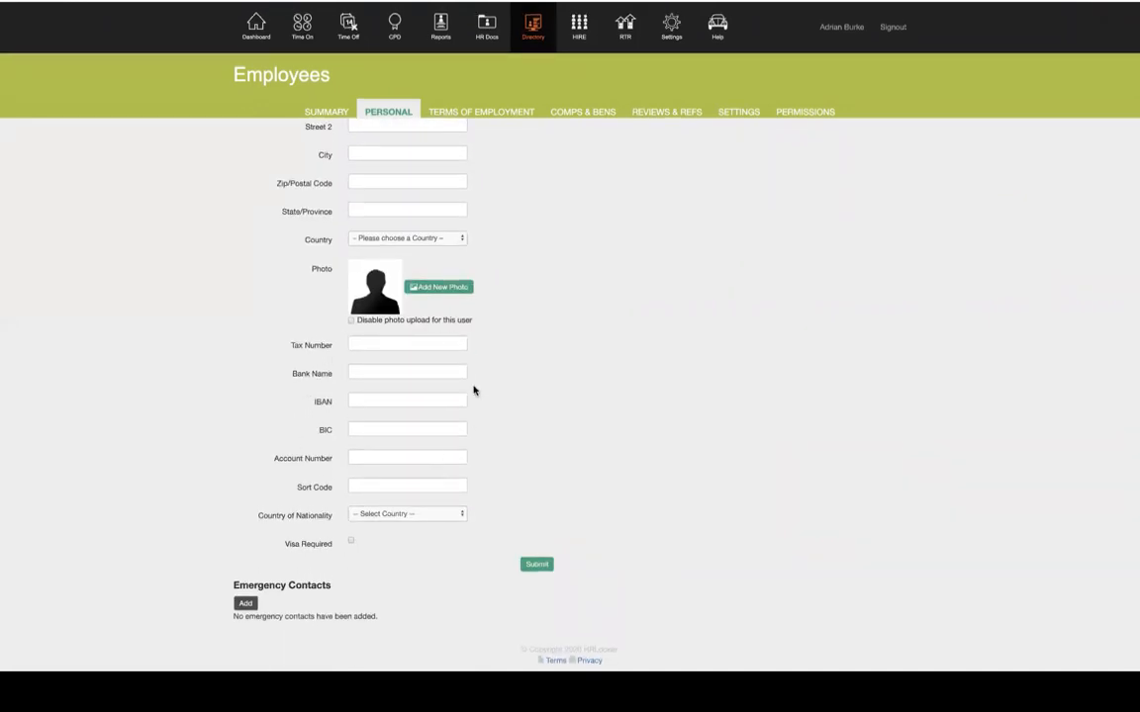
pyautogui.click(350, 545)
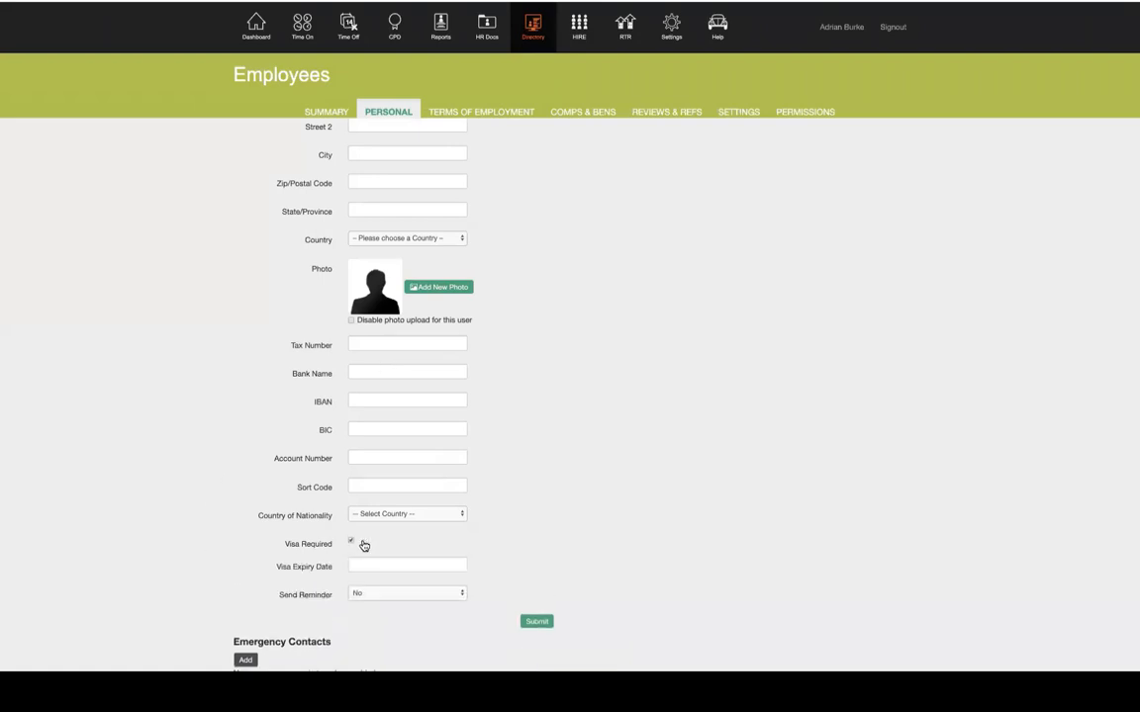
pyautogui.scroll(-1, 369, 518)
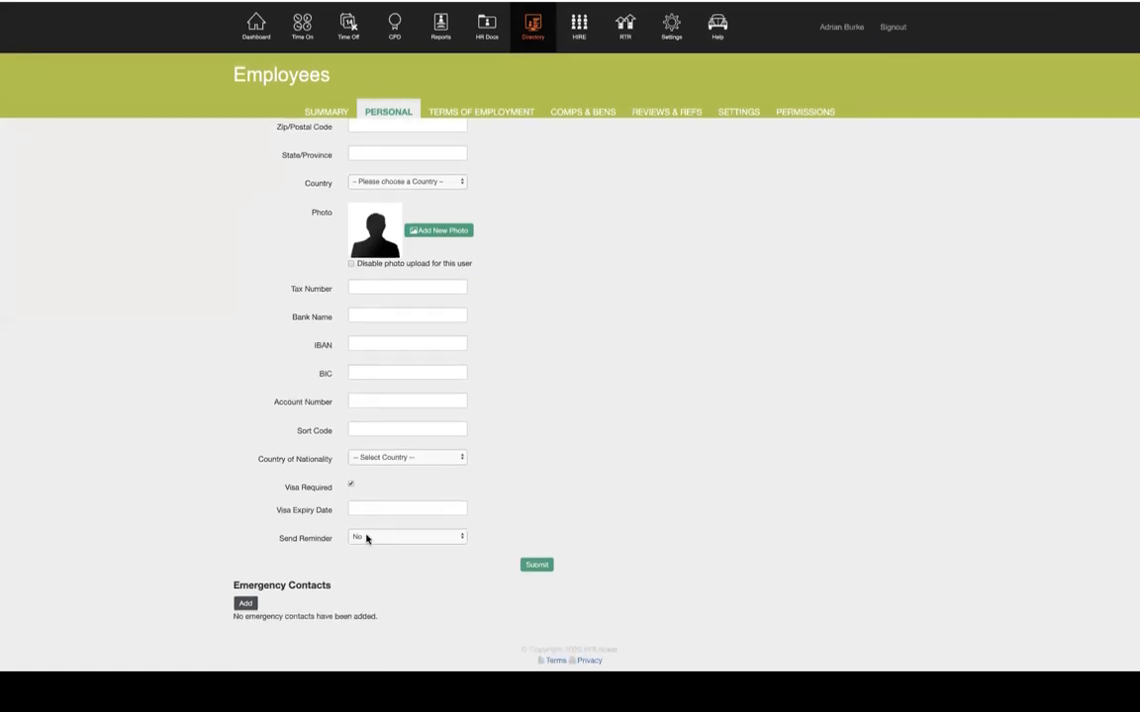
pyautogui.click(366, 538)
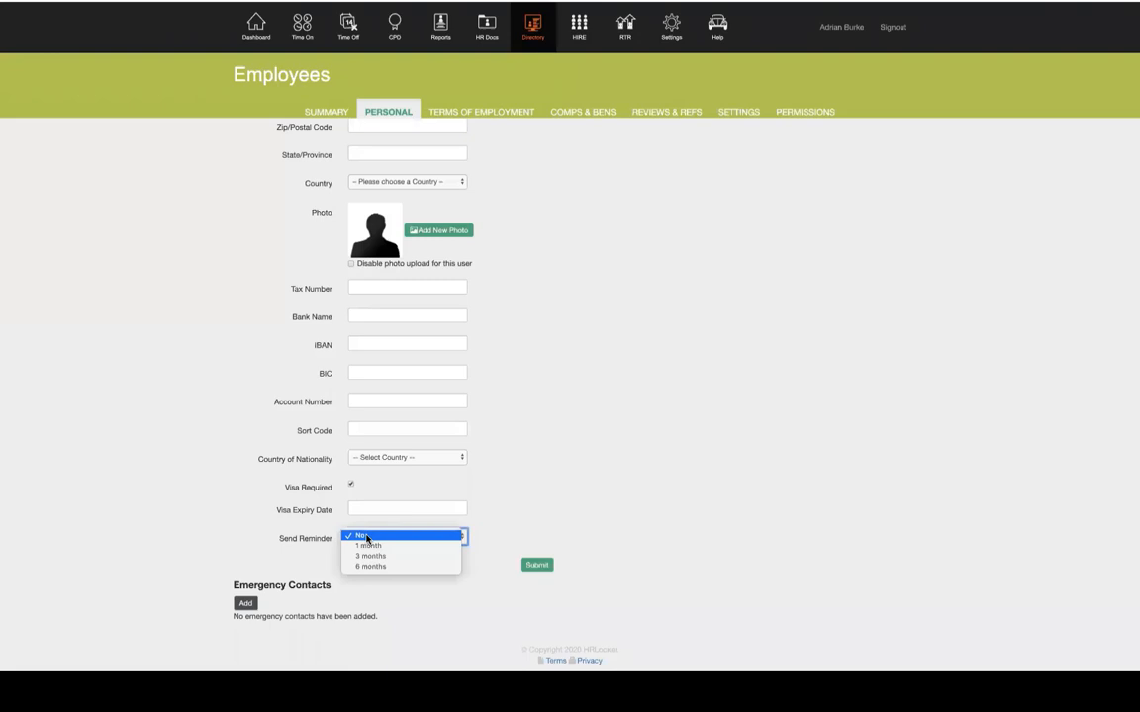
pyautogui.click(613, 418)
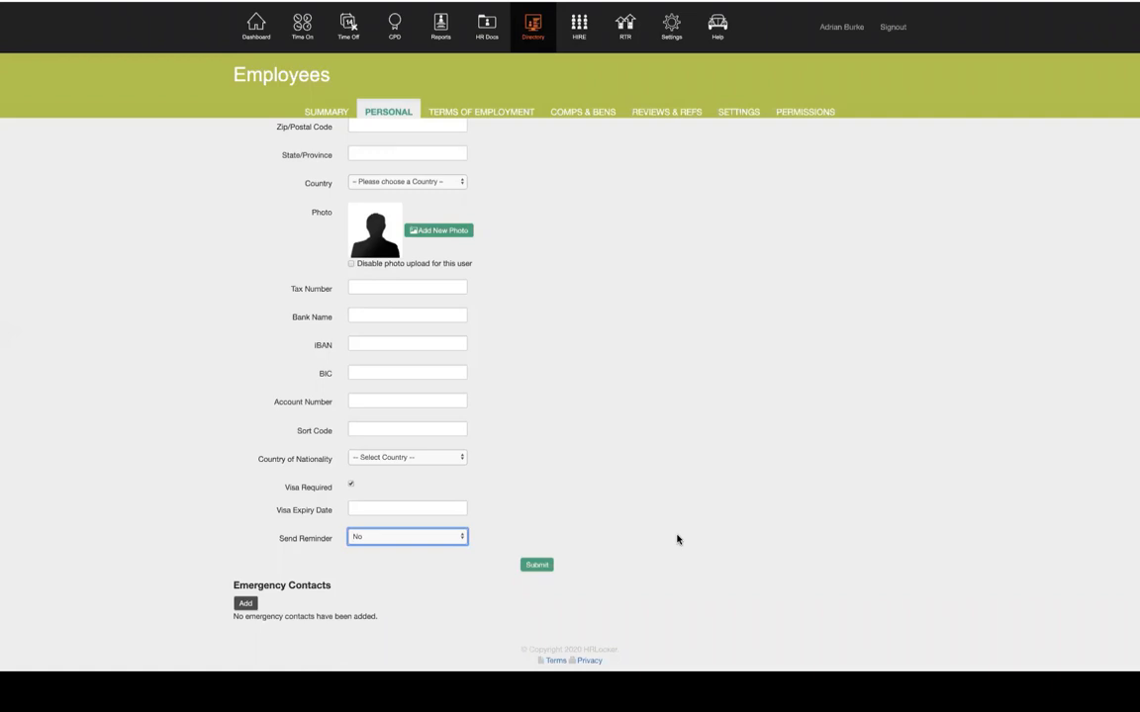
pyautogui.scroll(5, 677, 539)
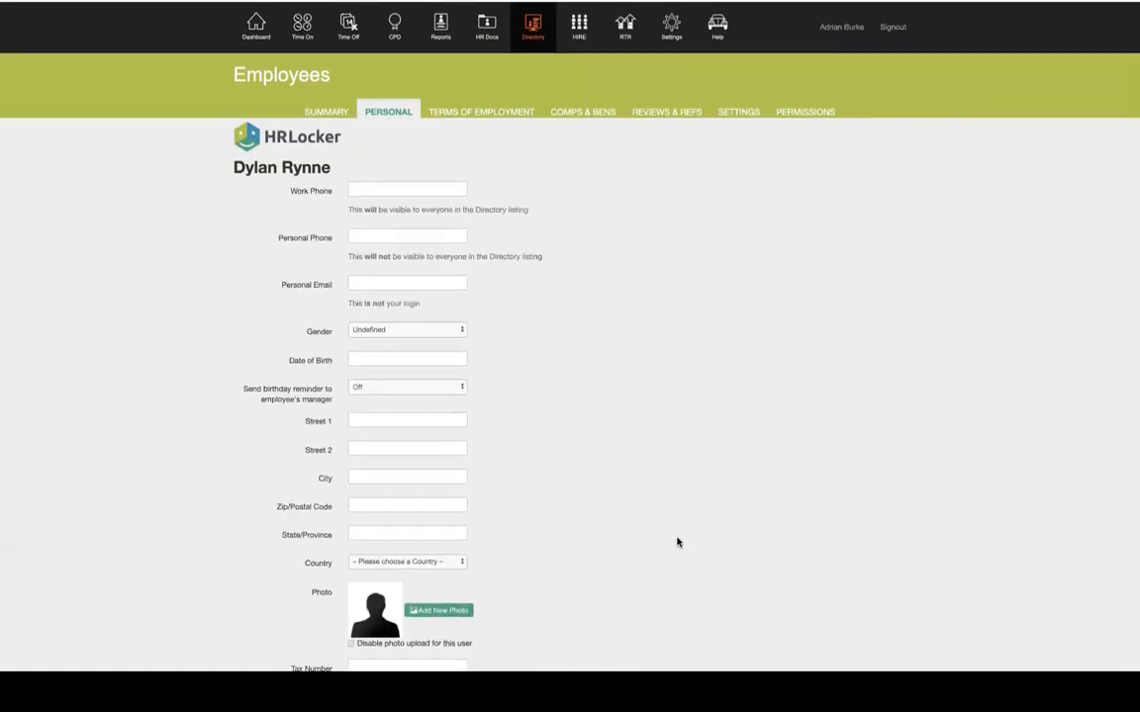
# On Terms of Employment, set the employment type to Full Time Contract and enter 20 contracted hours
pyautogui.click(482, 119)
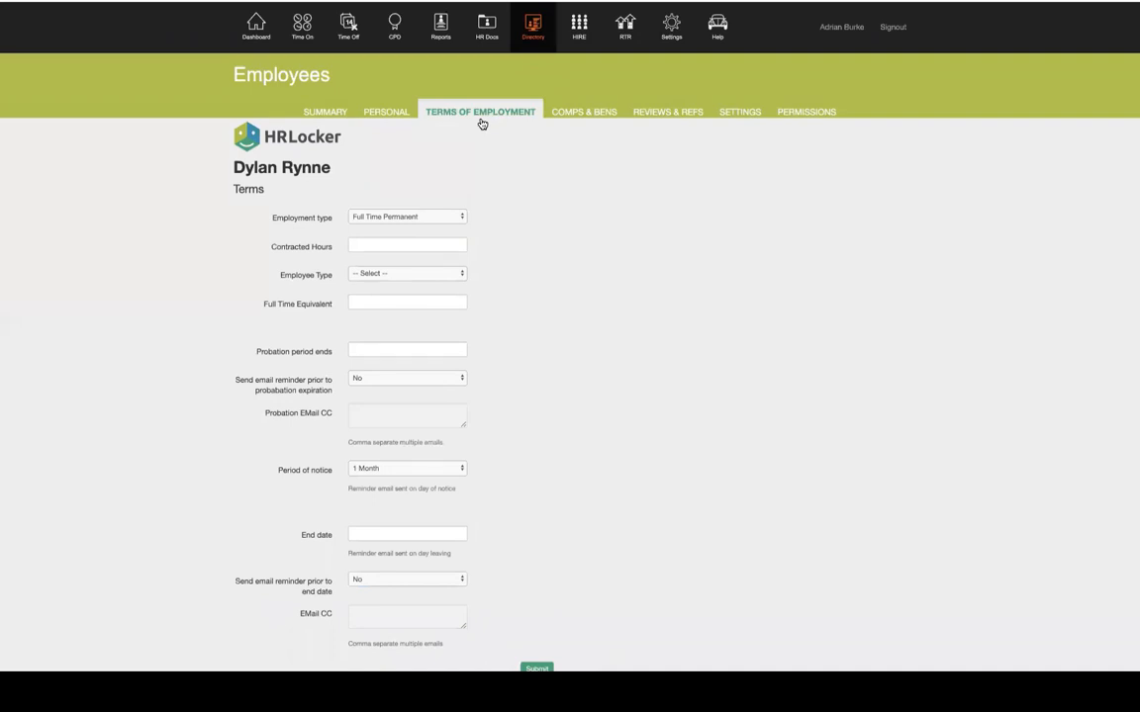
pyautogui.scroll(-2, 473, 295)
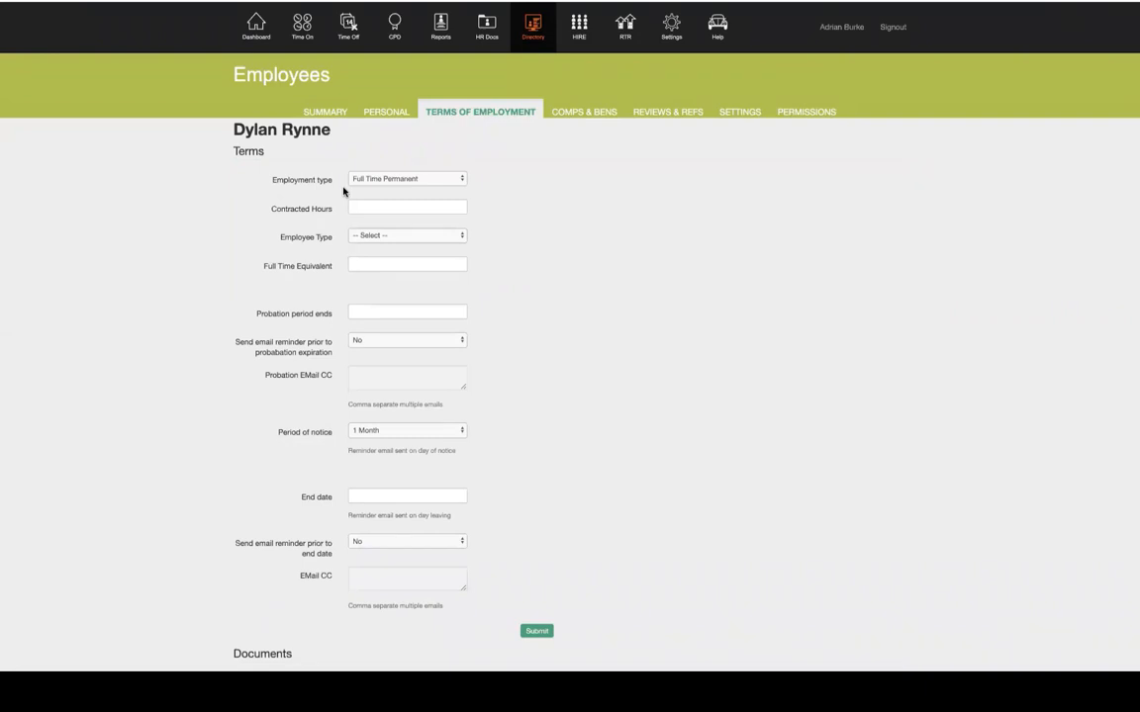
pyautogui.click(430, 179)
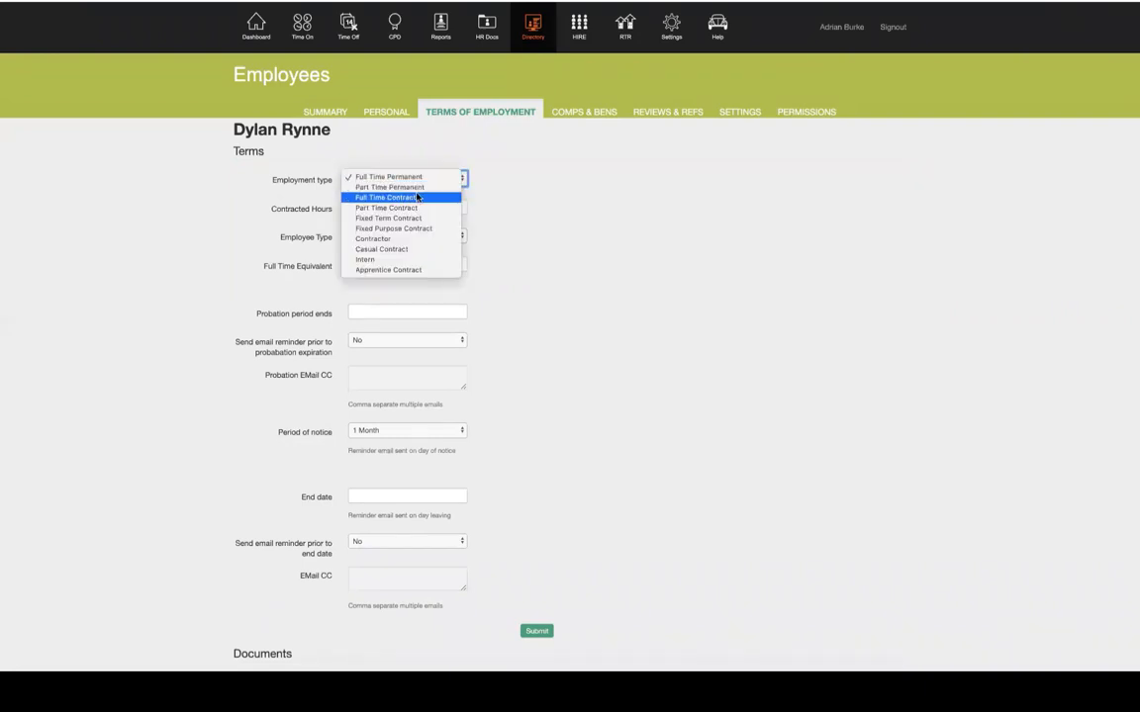
pyautogui.click(417, 197)
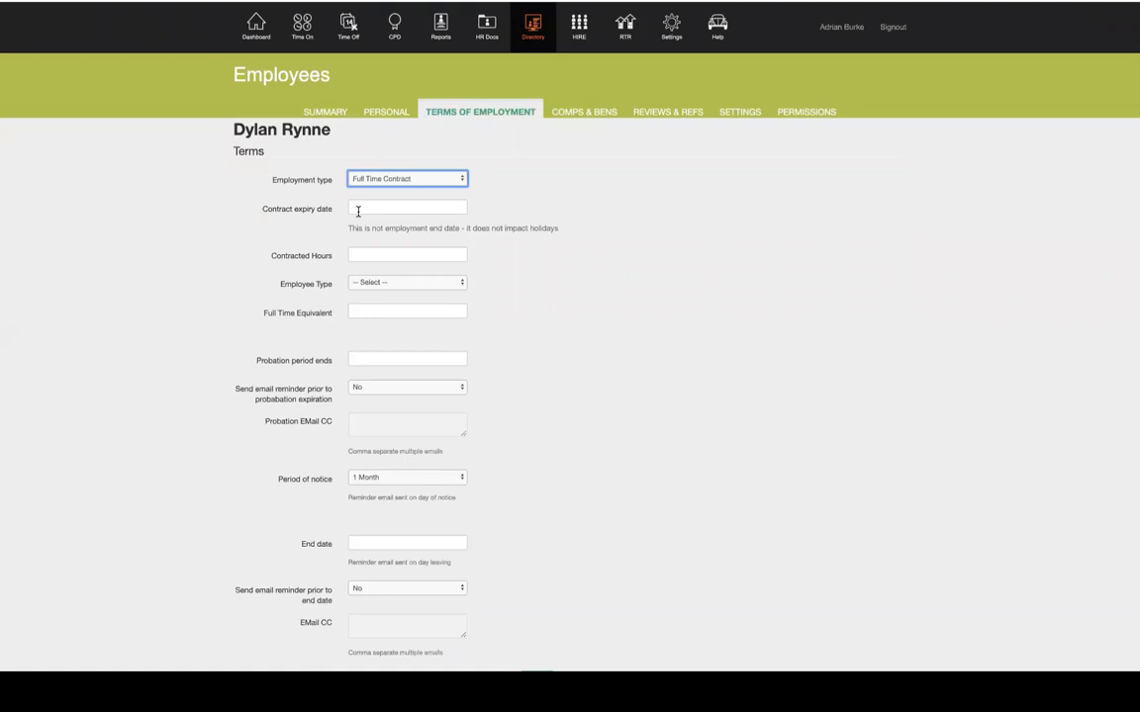
pyautogui.click(388, 254)
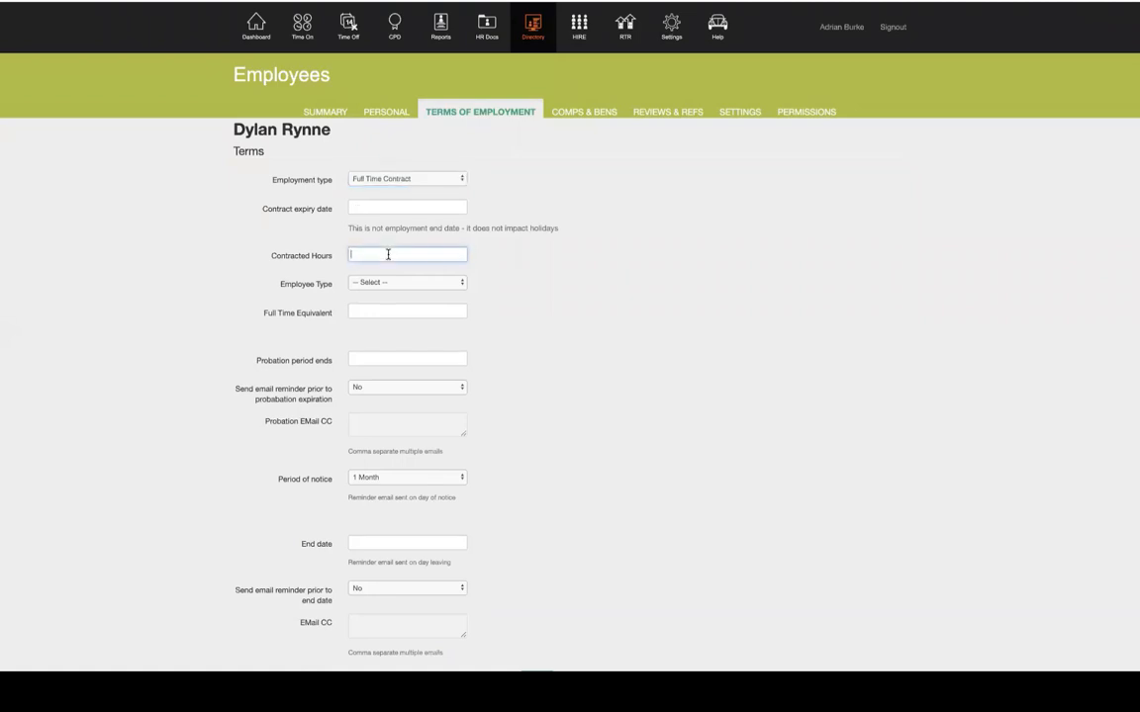
pyautogui.write('20')
pyautogui.scroll(-3, 492, 257)
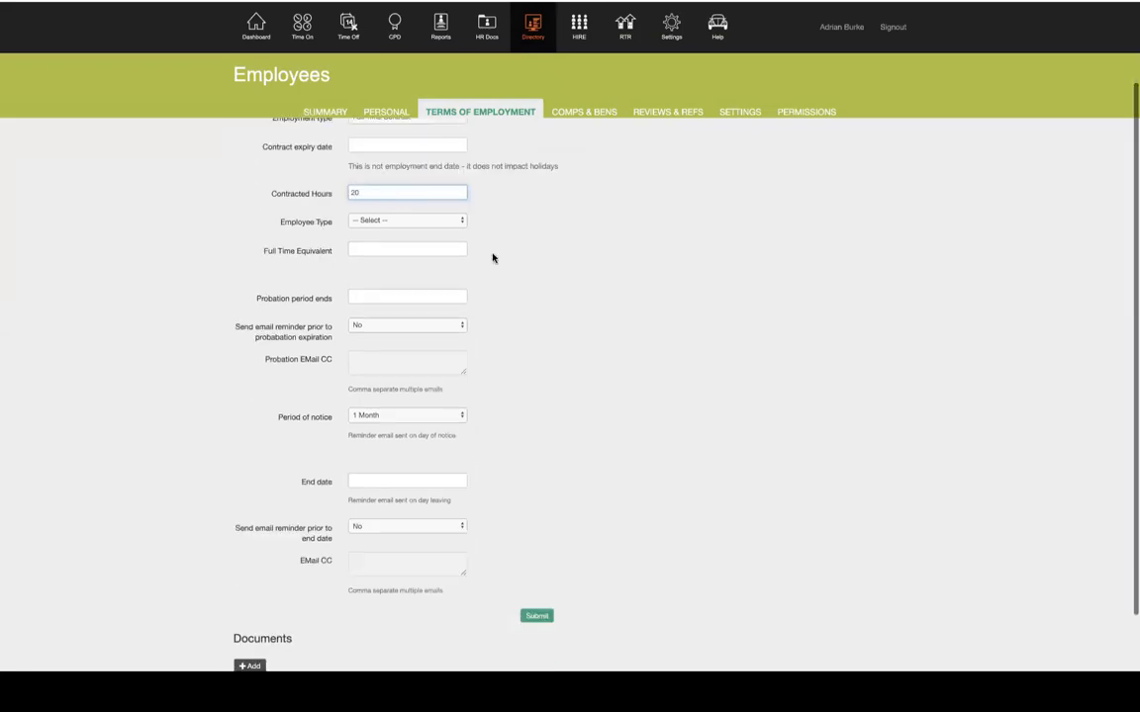
# Re-enter 20 contracted hours and set Full Time Equivalent to 0.5
pyautogui.click(361, 193)
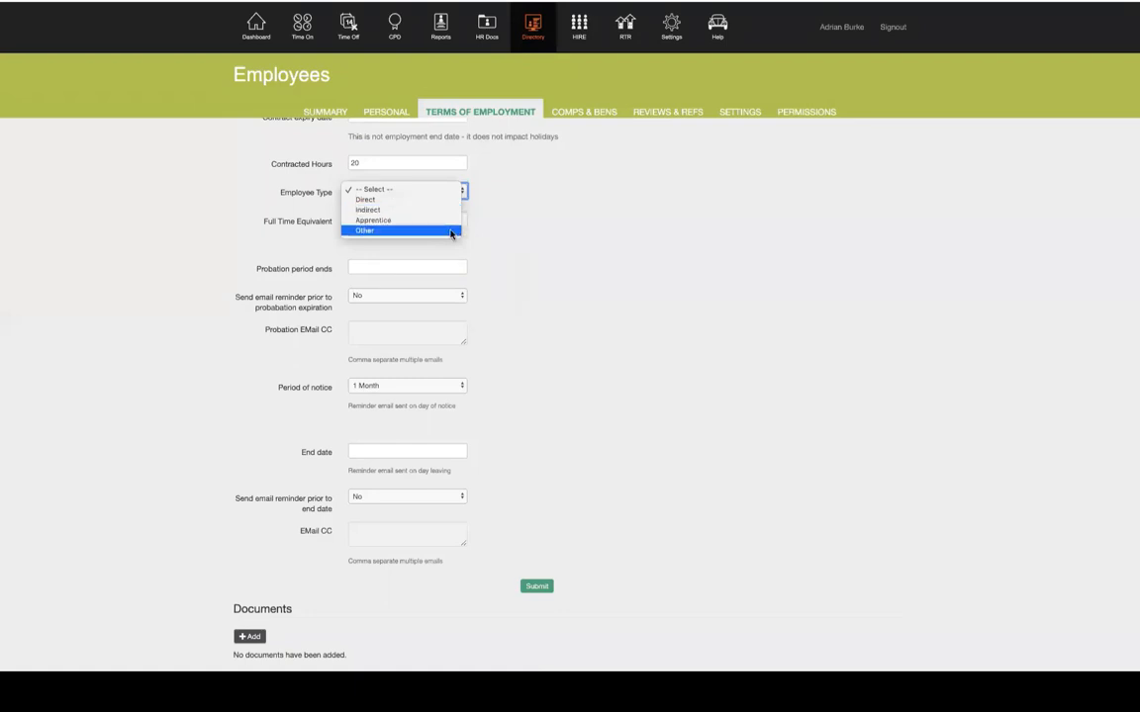
pyautogui.click(550, 224)
pyautogui.moveTo(260, 222); pyautogui.dragTo(308, 225)
pyautogui.click(302, 226)
pyautogui.scroll(1, 292, 236)
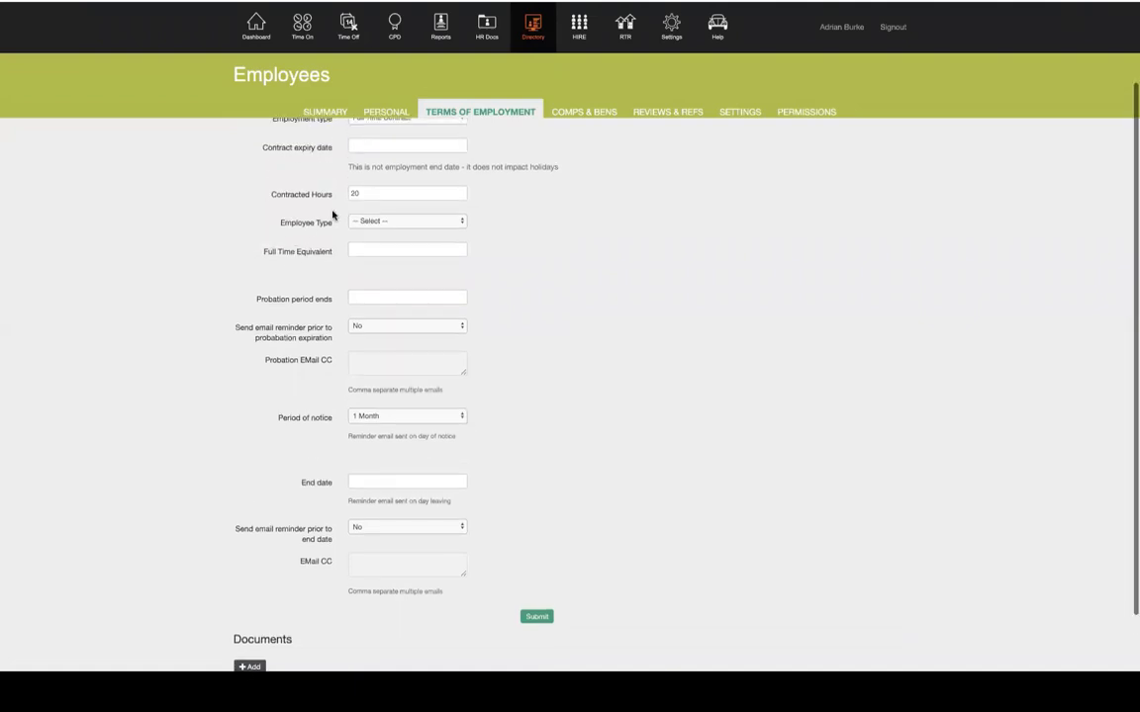
pyautogui.click(356, 196)
pyautogui.write('20')
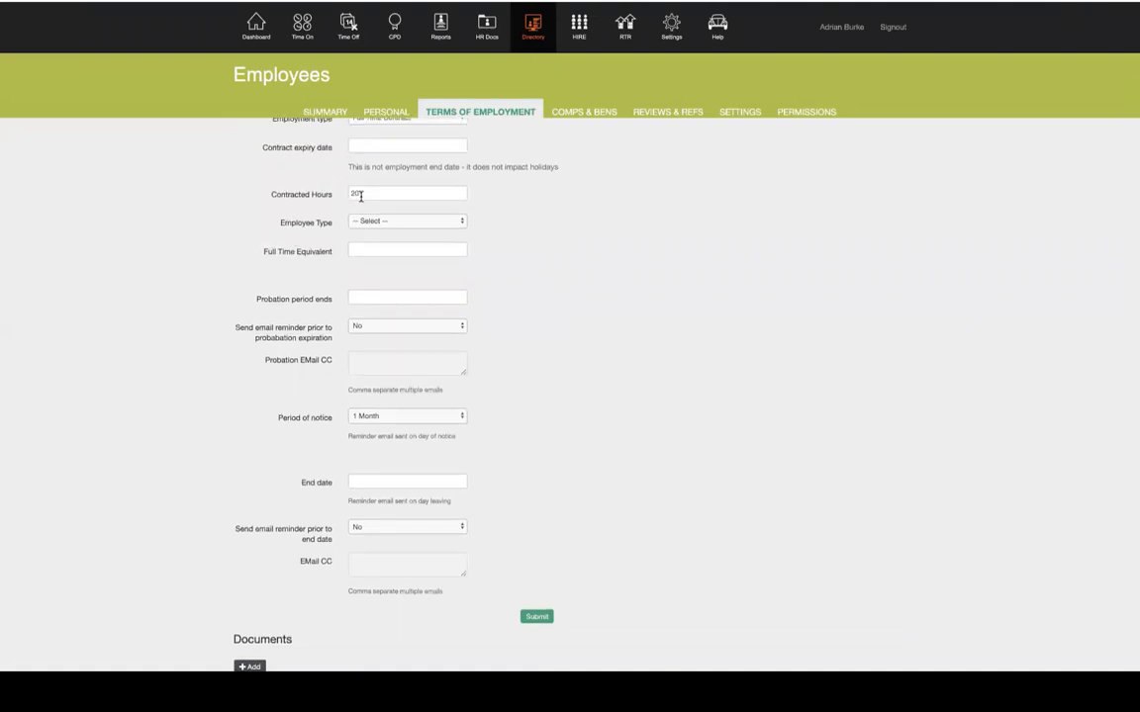
pyautogui.click(369, 249)
pyautogui.write('0.5')
pyautogui.click(570, 274)
pyautogui.scroll(-2, 570, 275)
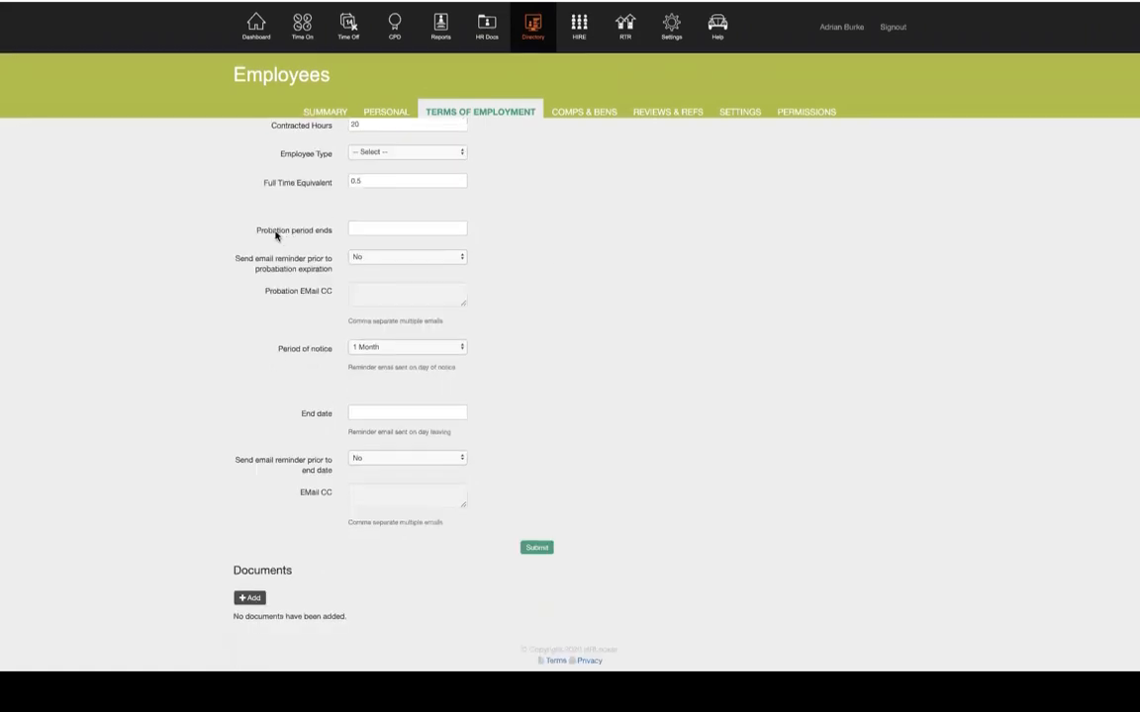
# Set the probation end date to 15/07/2020 with a reminder 1 month prior
pyautogui.click(391, 227)
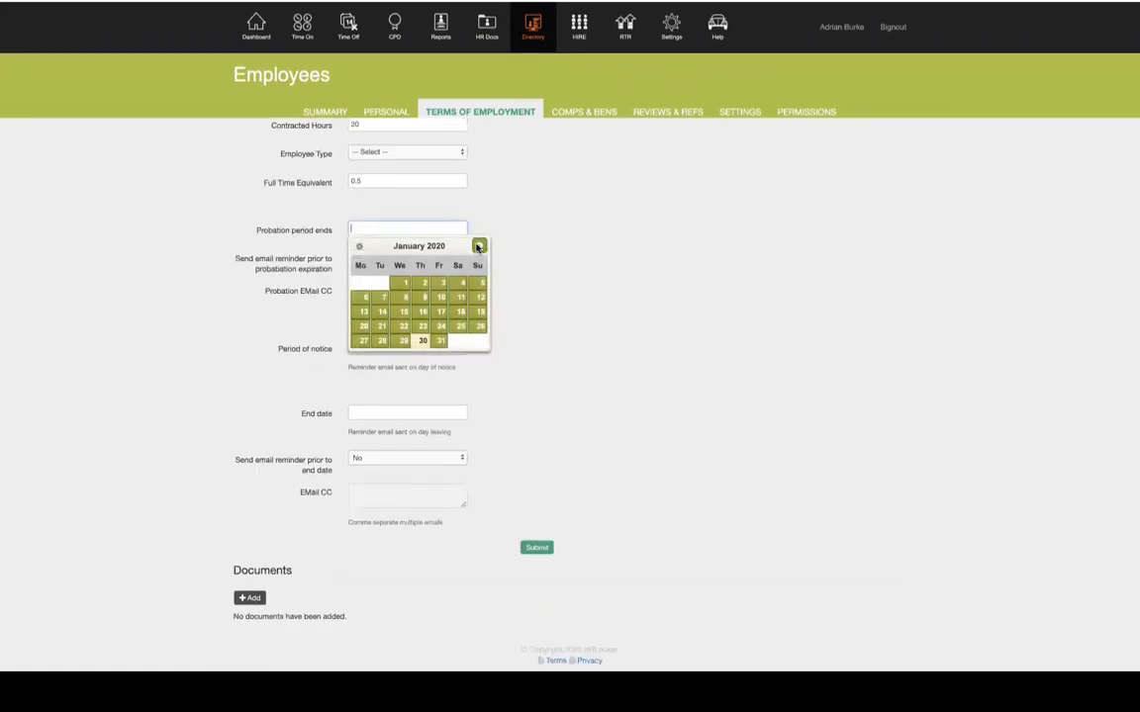
pyautogui.click(479, 245)
pyautogui.click(479, 245)
pyautogui.click(479, 245)
pyautogui.click(479, 245)
pyautogui.click(479, 246)
pyautogui.click(479, 245)
pyautogui.click(404, 313)
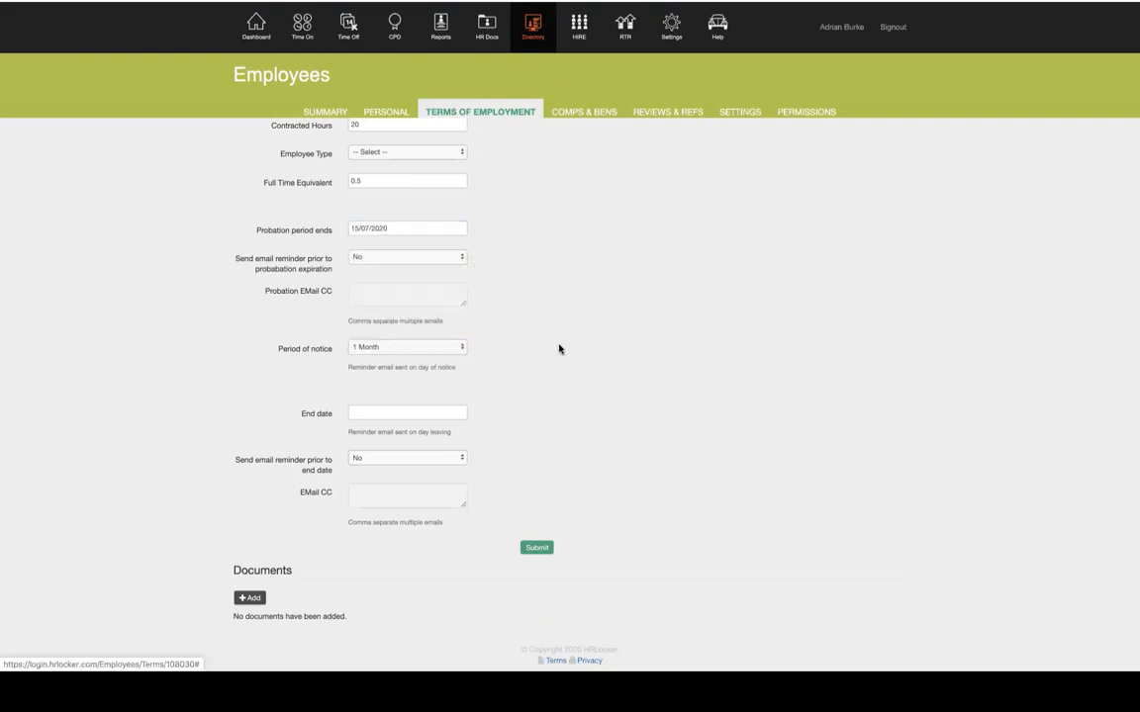
pyautogui.click(392, 262)
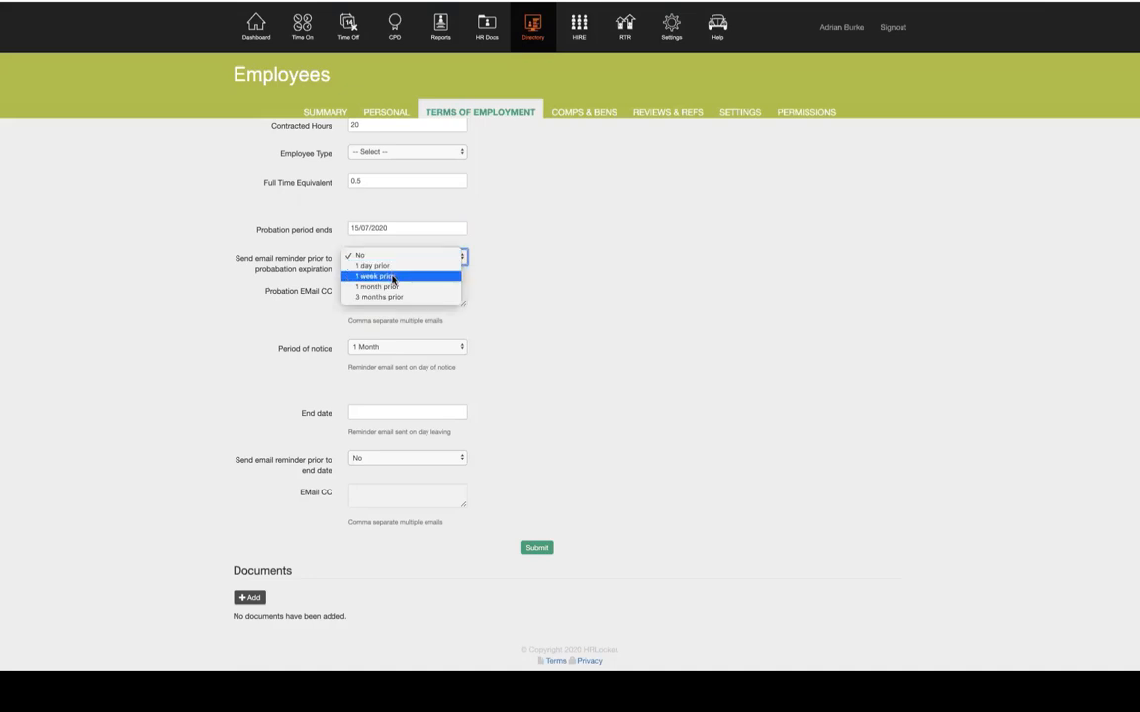
pyautogui.click(391, 286)
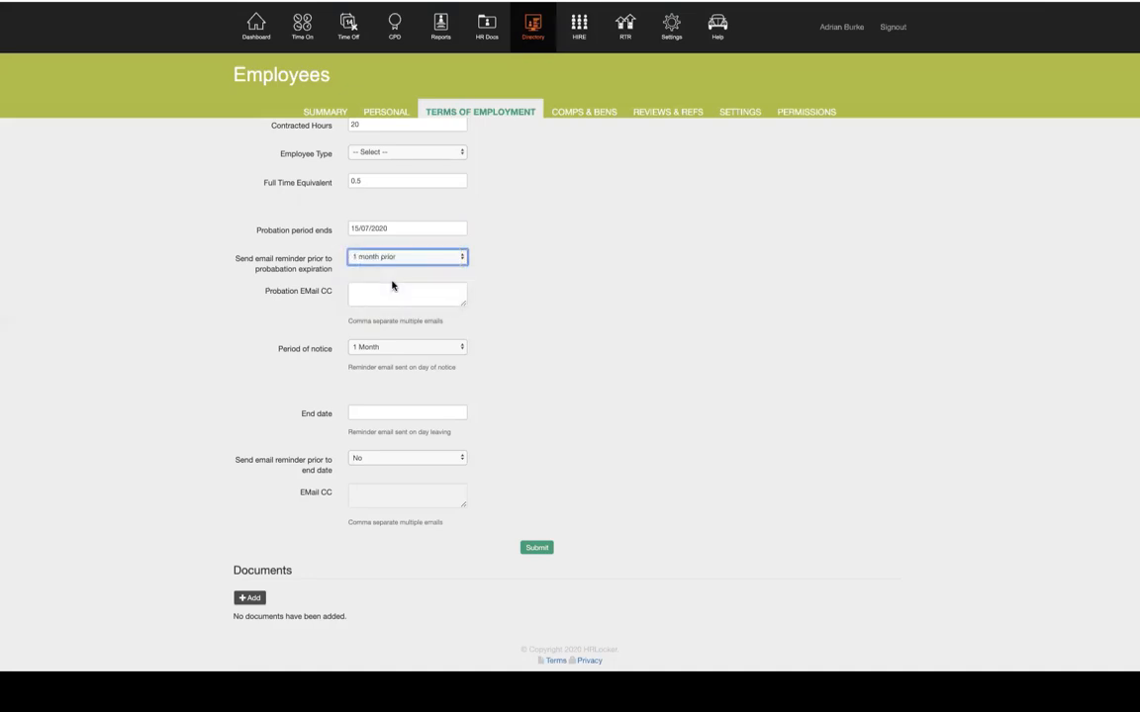
pyautogui.moveTo(264, 292); pyautogui.dragTo(329, 297)
pyautogui.click(329, 297)
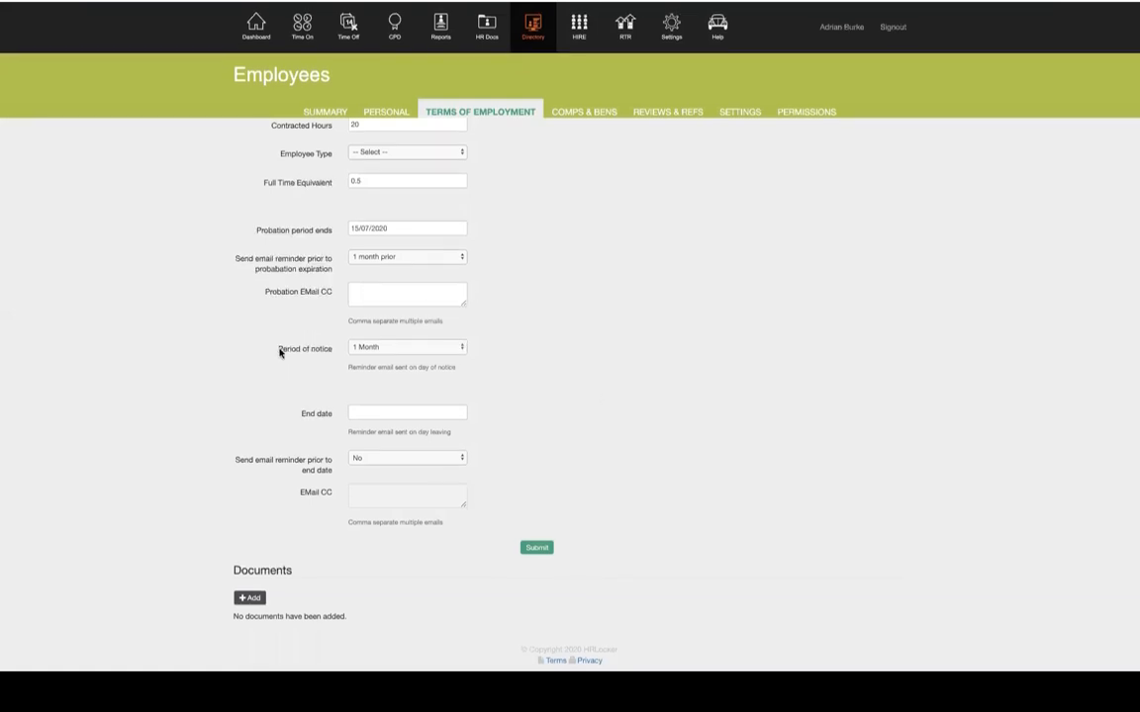
# Set the end date email reminder to 1 month prior and go to COMPS & BENS
pyautogui.moveTo(279, 349)
pyautogui.mouseDown()
pyautogui.moveTo(318, 349)
pyautogui.moveTo(277, 347)
pyautogui.mouseUp()
pyautogui.moveTo(300, 412); pyautogui.dragTo(328, 417)
pyautogui.click(329, 417)
pyautogui.click(435, 458)
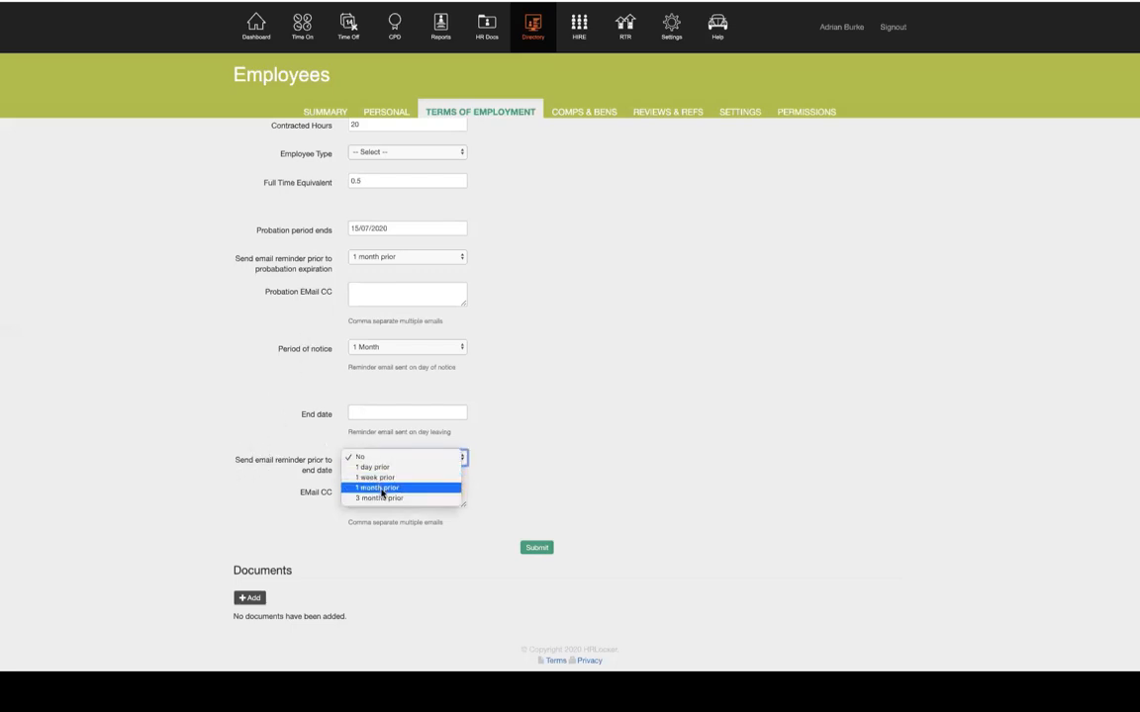
pyautogui.click(382, 492)
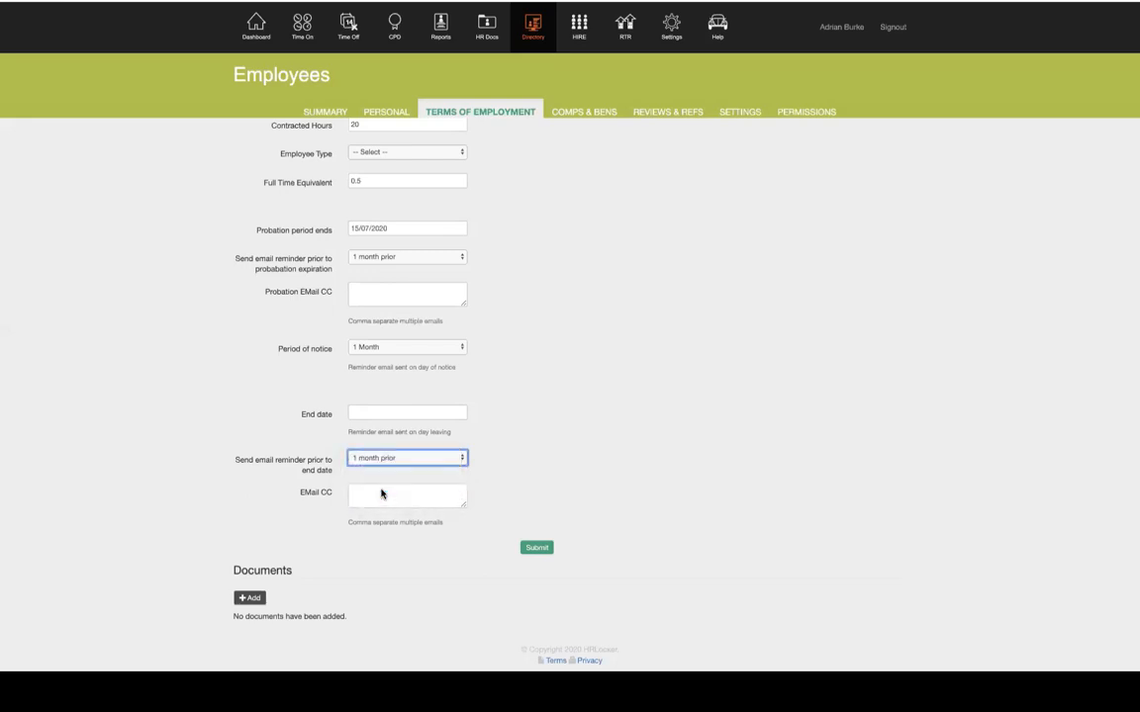
pyautogui.click(366, 494)
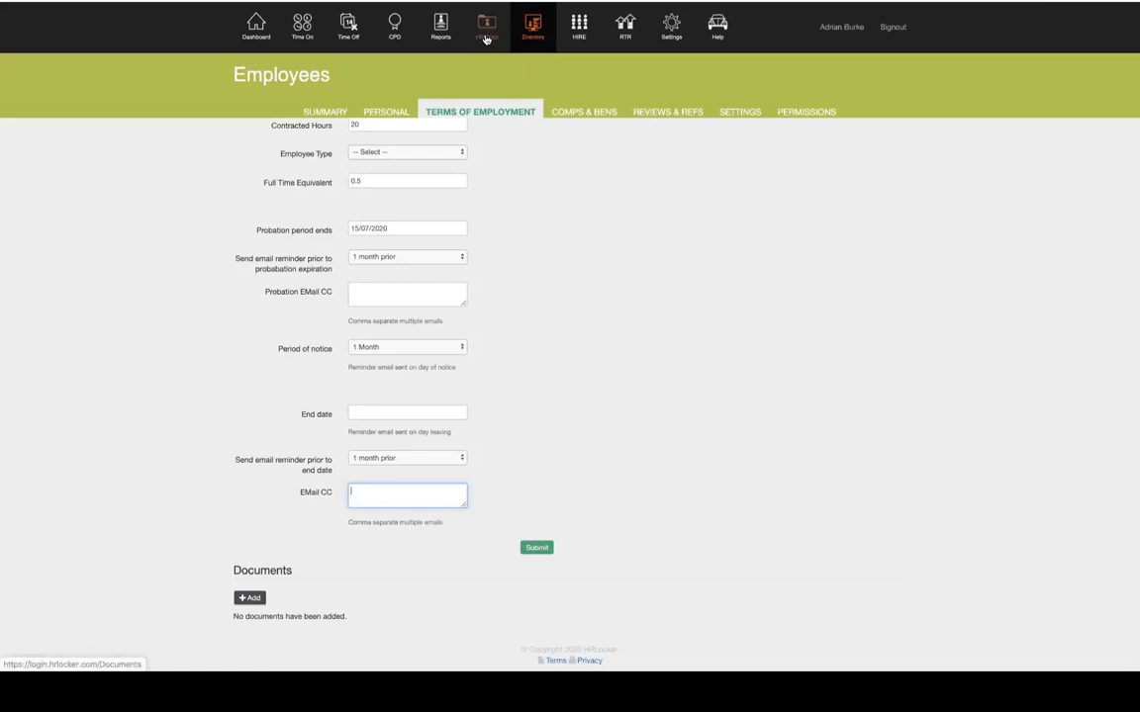
pyautogui.scroll(2, 583, 267)
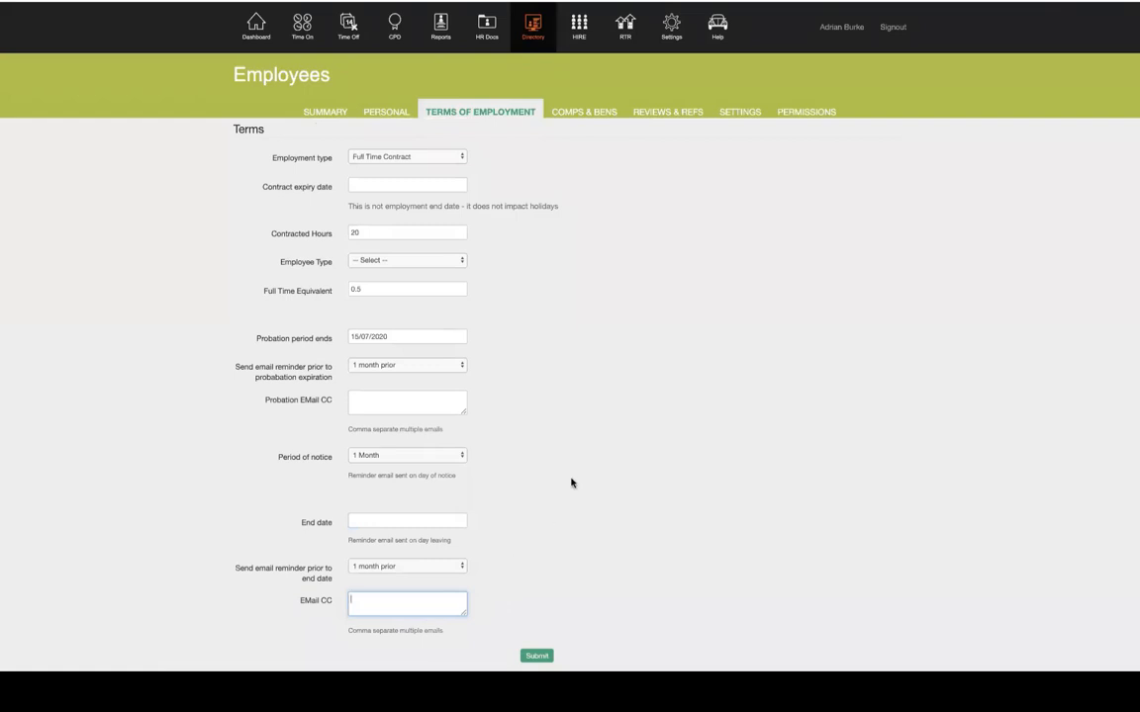
pyautogui.scroll(1, 572, 481)
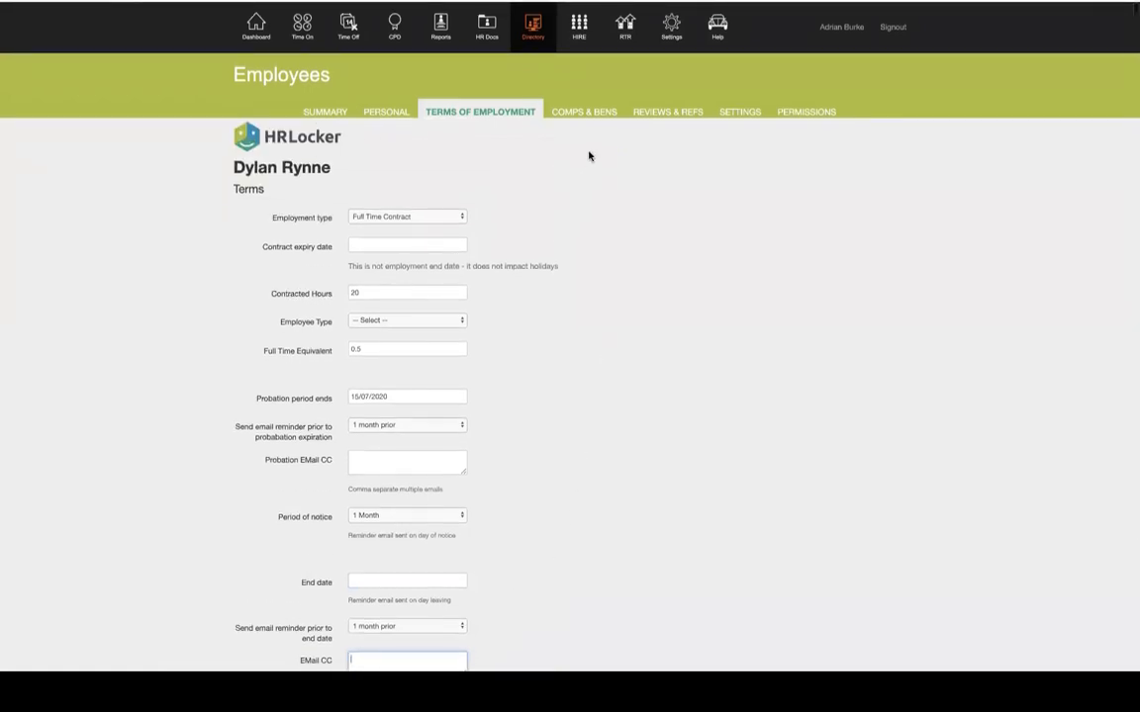
pyautogui.click(585, 114)
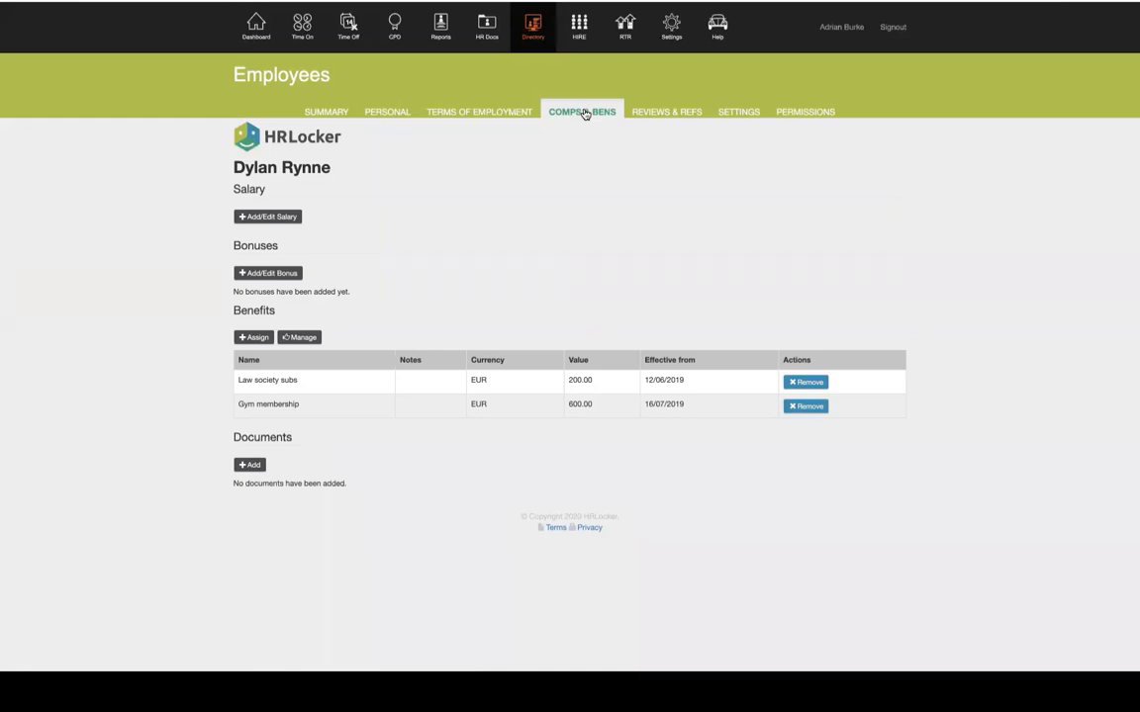
# Add a salary of 30000 EUR per year
pyautogui.click(246, 217)
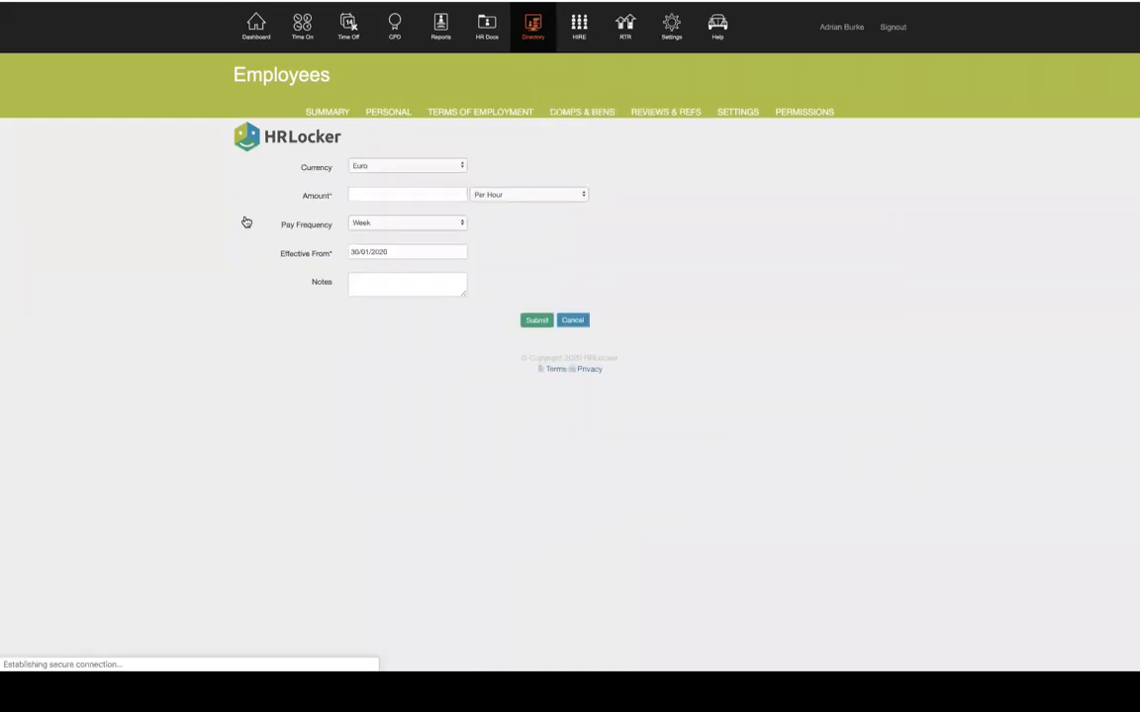
pyautogui.click(420, 168)
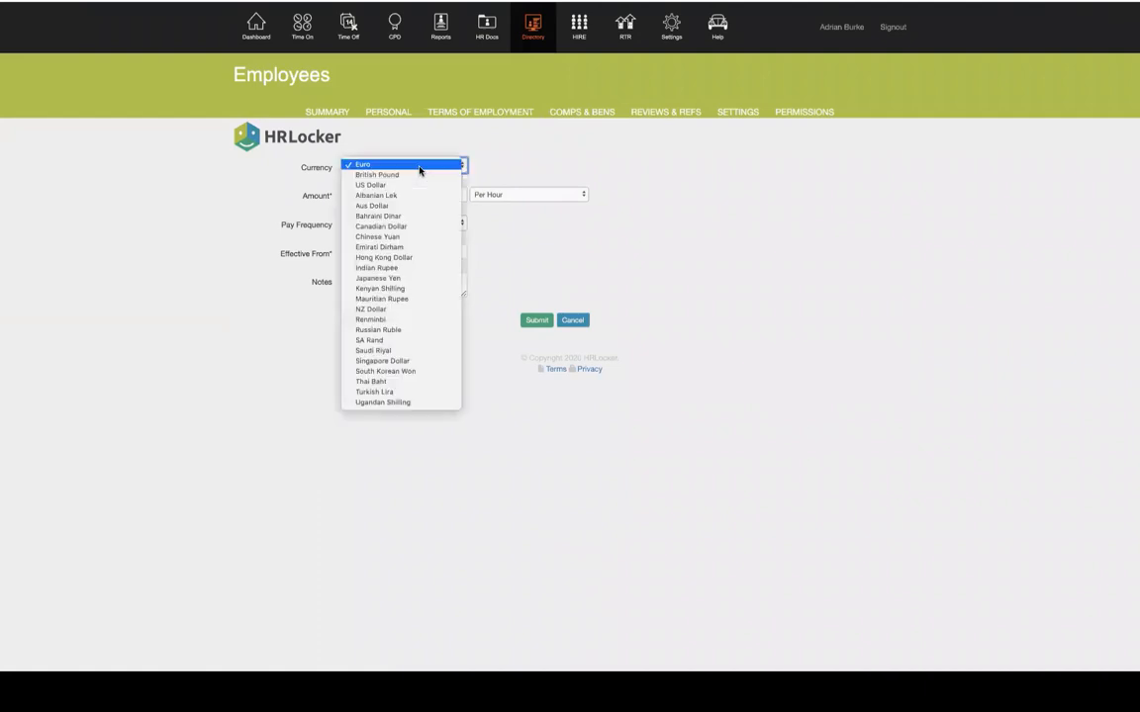
pyautogui.click(426, 166)
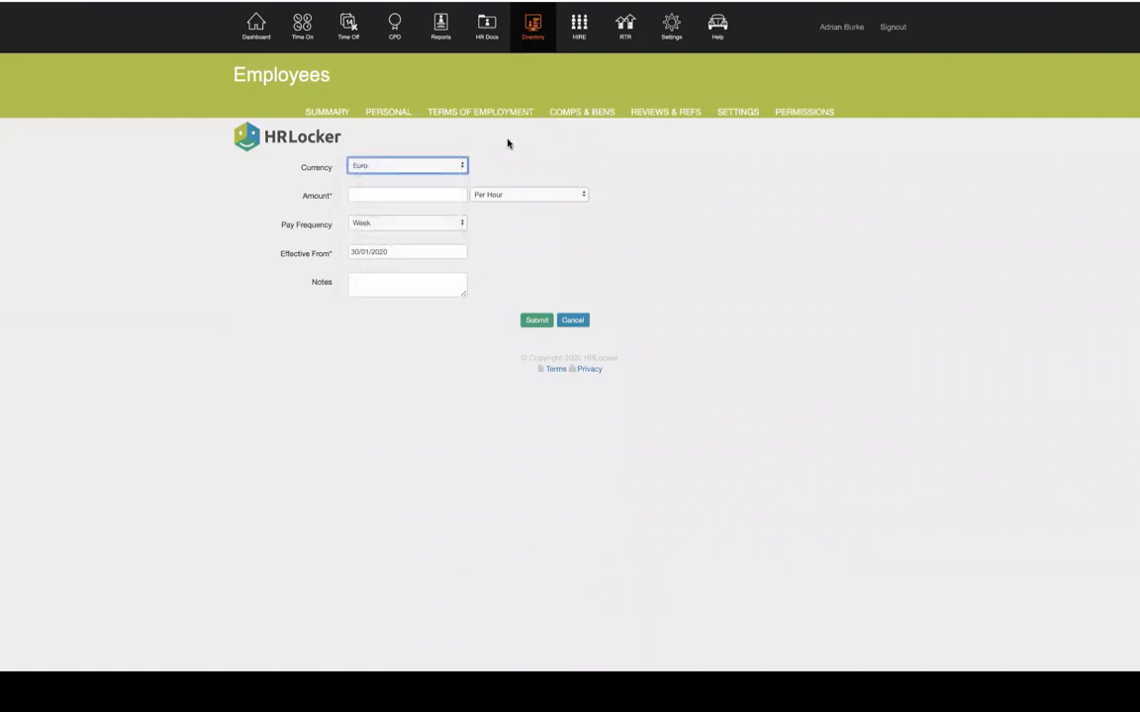
pyautogui.click(407, 193)
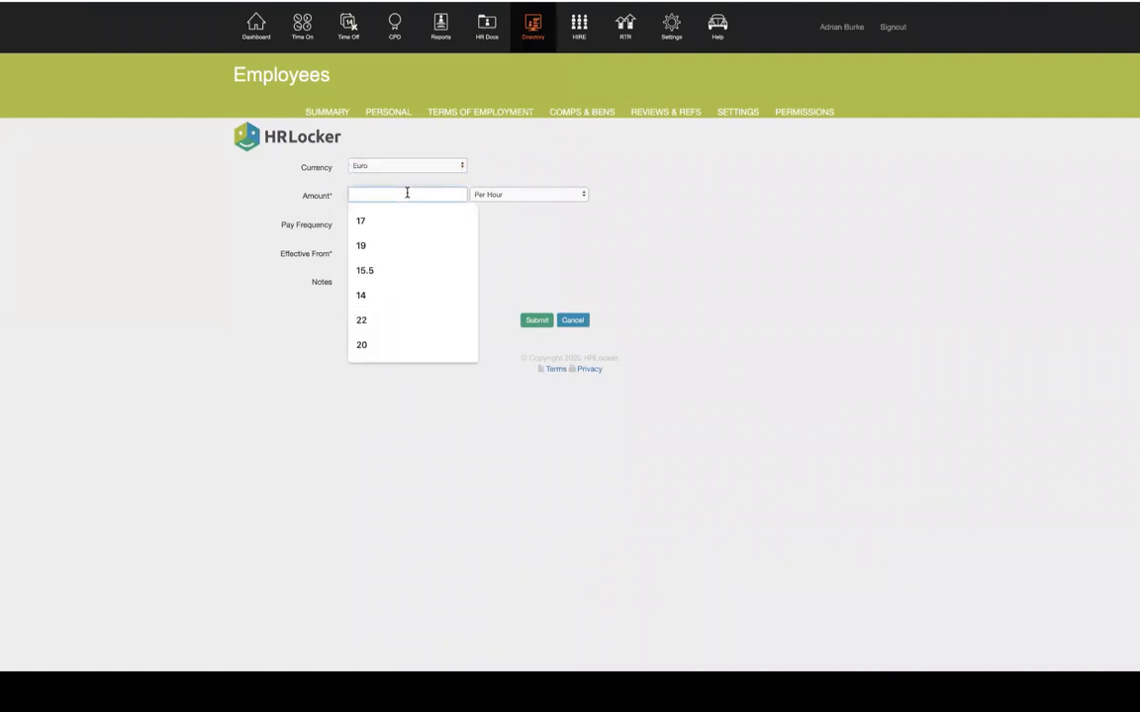
pyautogui.write('30000')
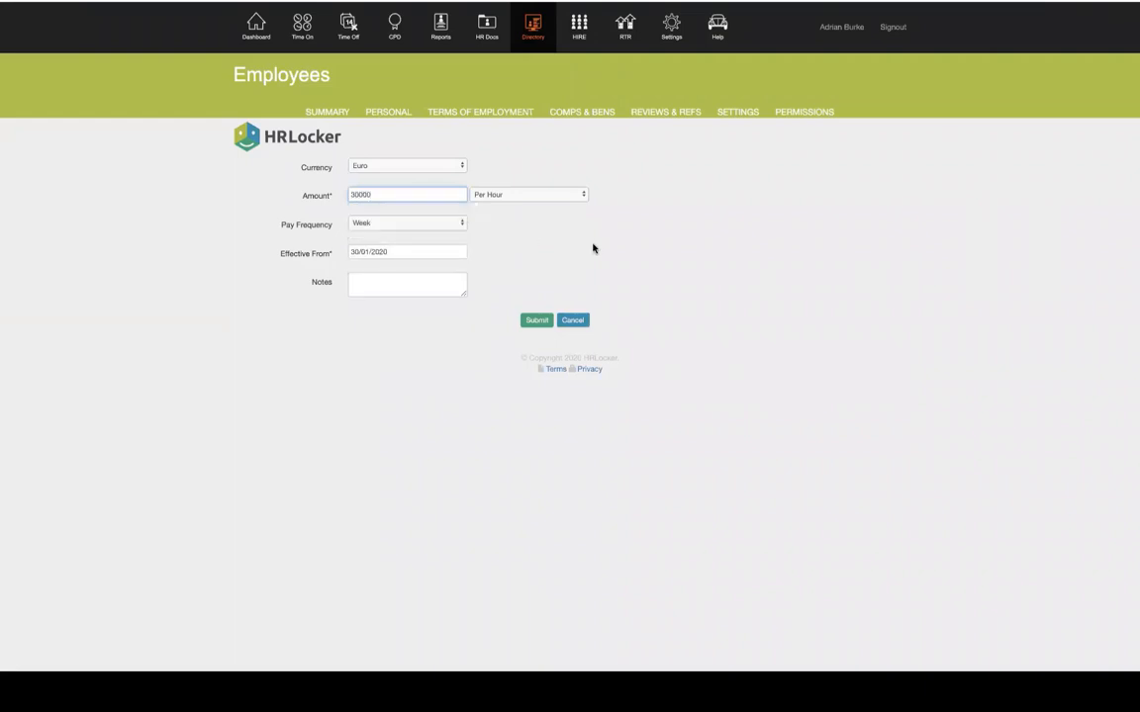
pyautogui.click(597, 248)
pyautogui.click(531, 195)
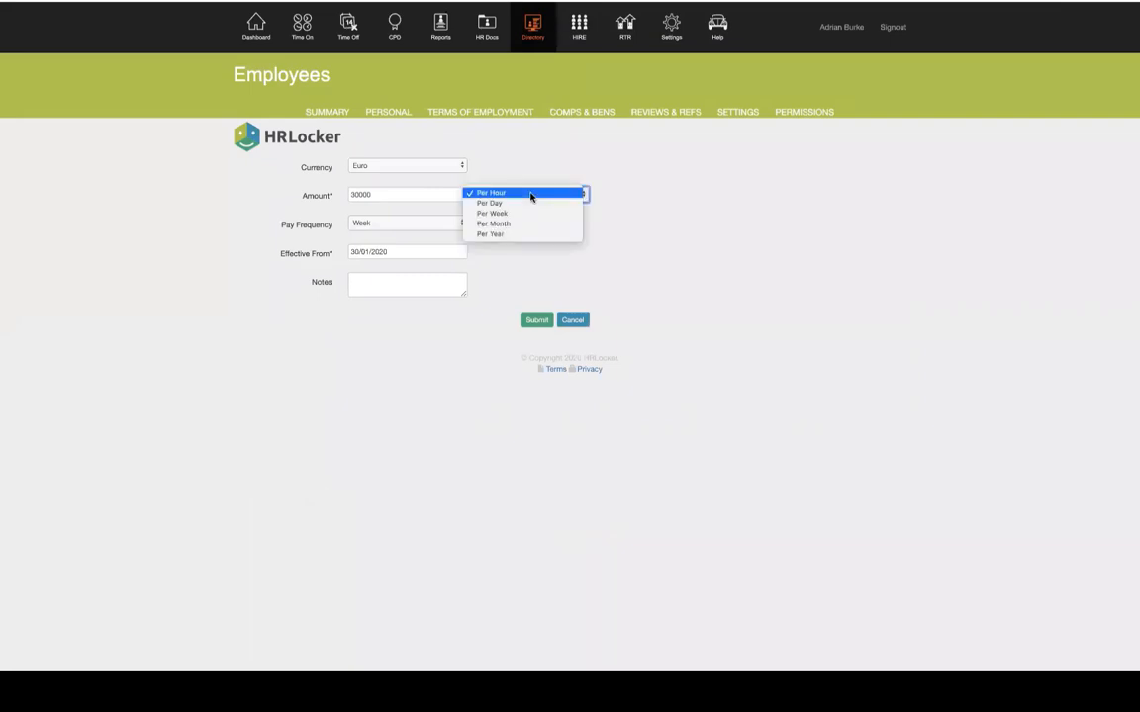
pyautogui.click(501, 235)
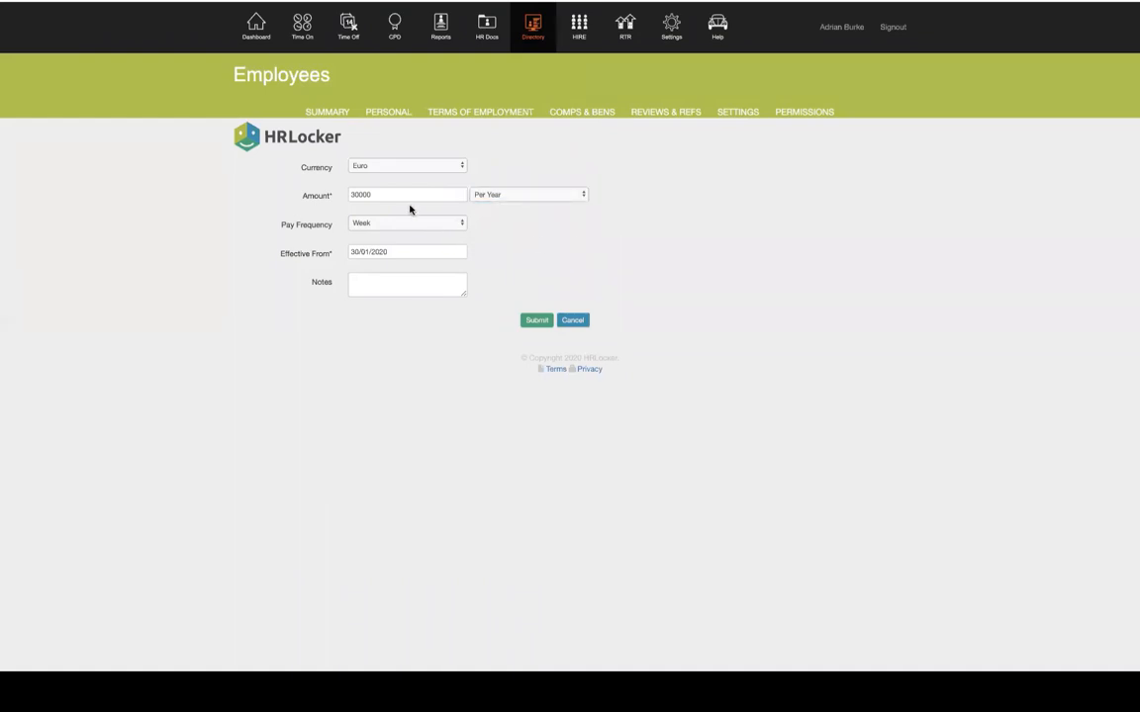
# Make the salary effective from 6 February 2020 and submit it
pyautogui.moveTo(280, 227); pyautogui.dragTo(331, 230)
pyautogui.click(381, 252)
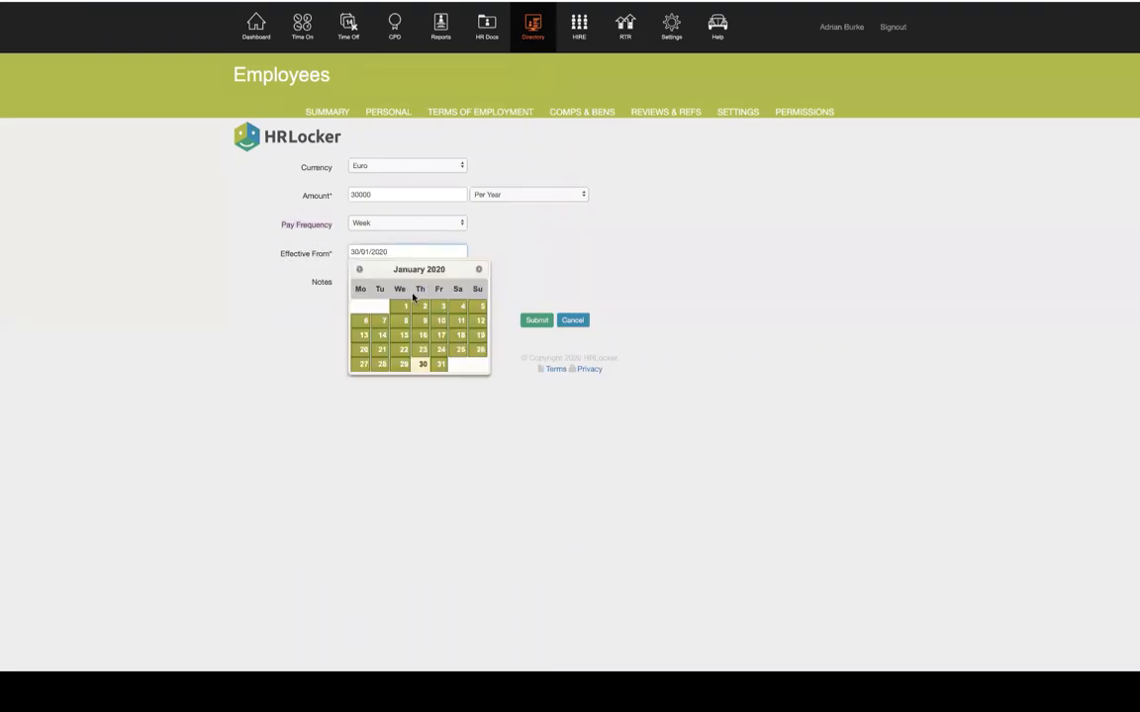
pyautogui.click(479, 271)
pyautogui.click(424, 321)
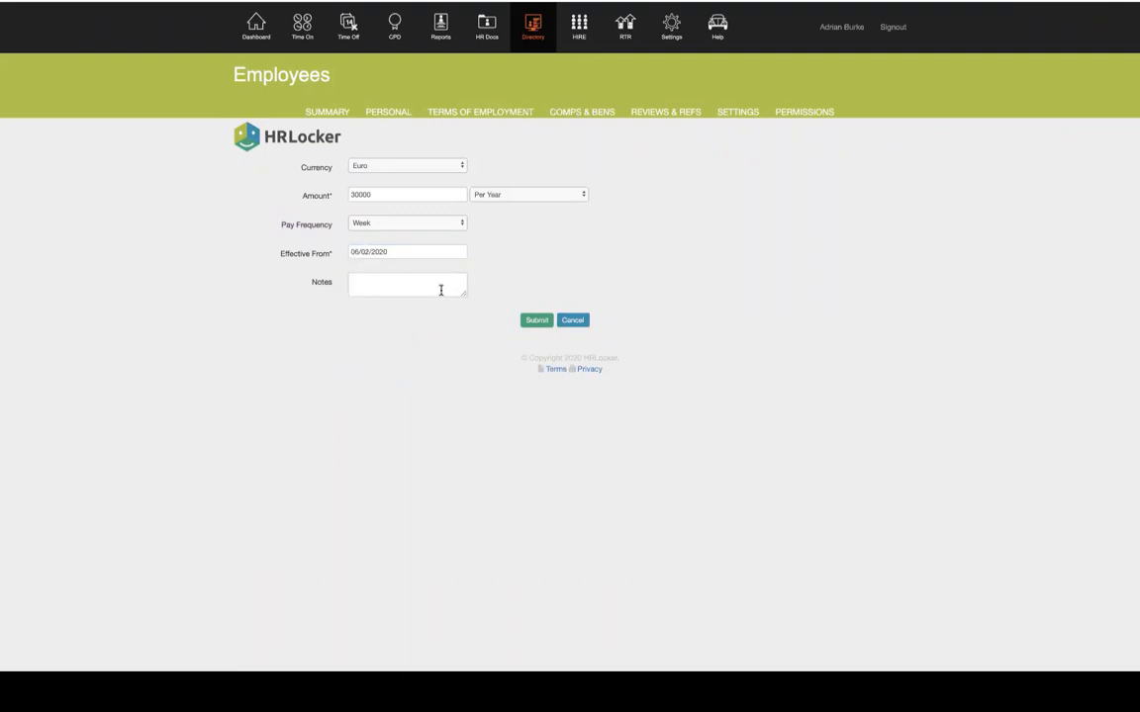
pyautogui.click(536, 321)
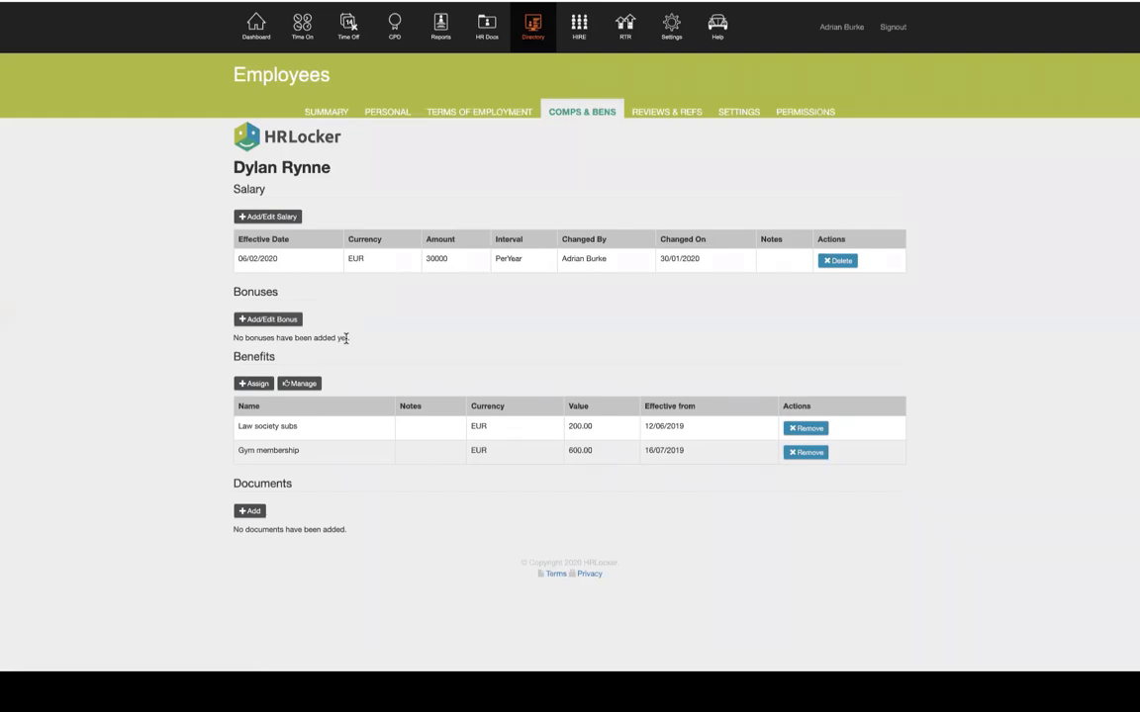
# Enter a 3000 bonus effective 07/06/2020 and begin its note with 'Thss wil'
pyautogui.click(263, 319)
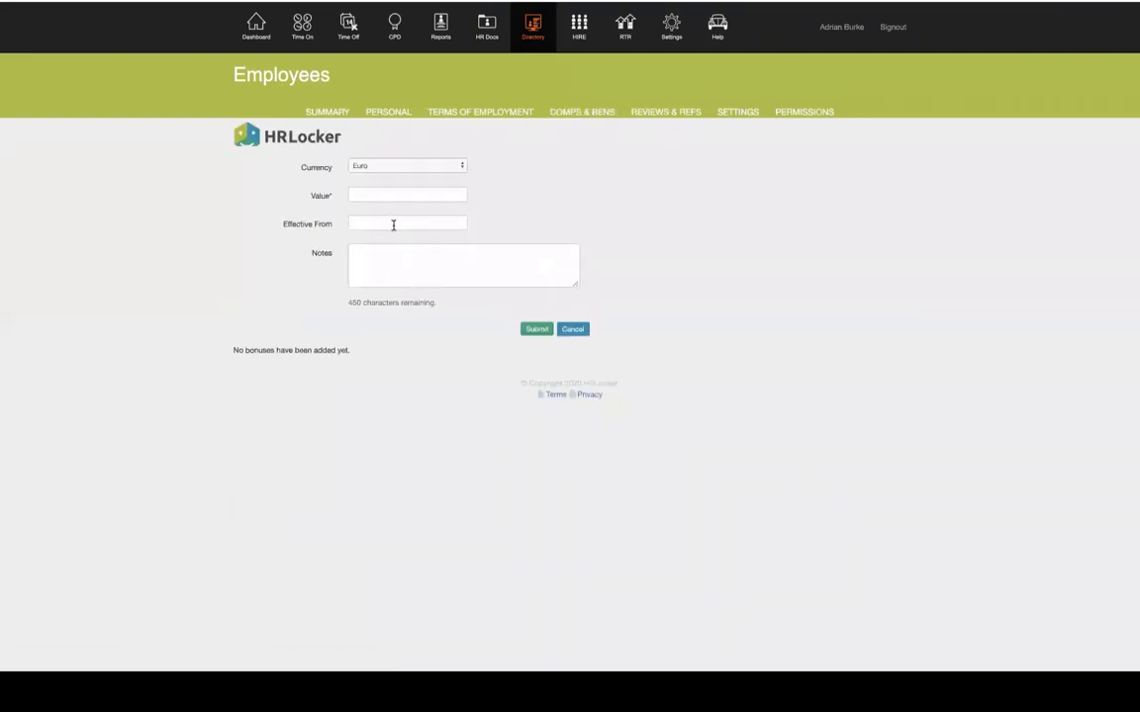
pyautogui.click(377, 195)
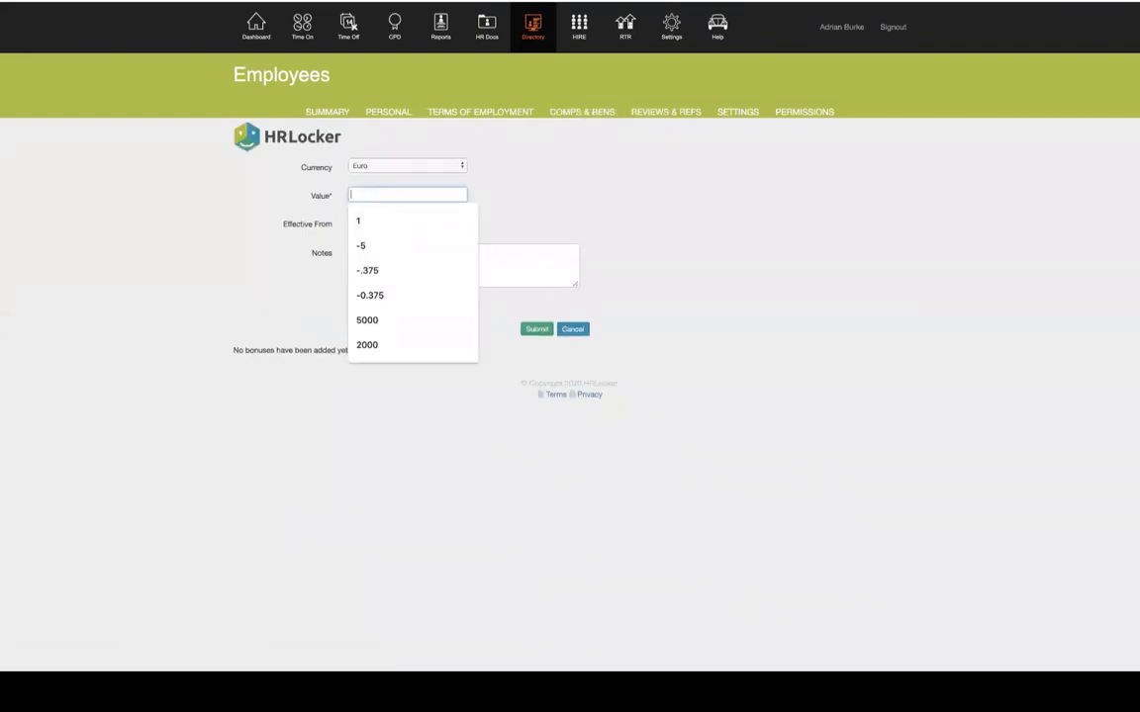
pyautogui.write('3000')
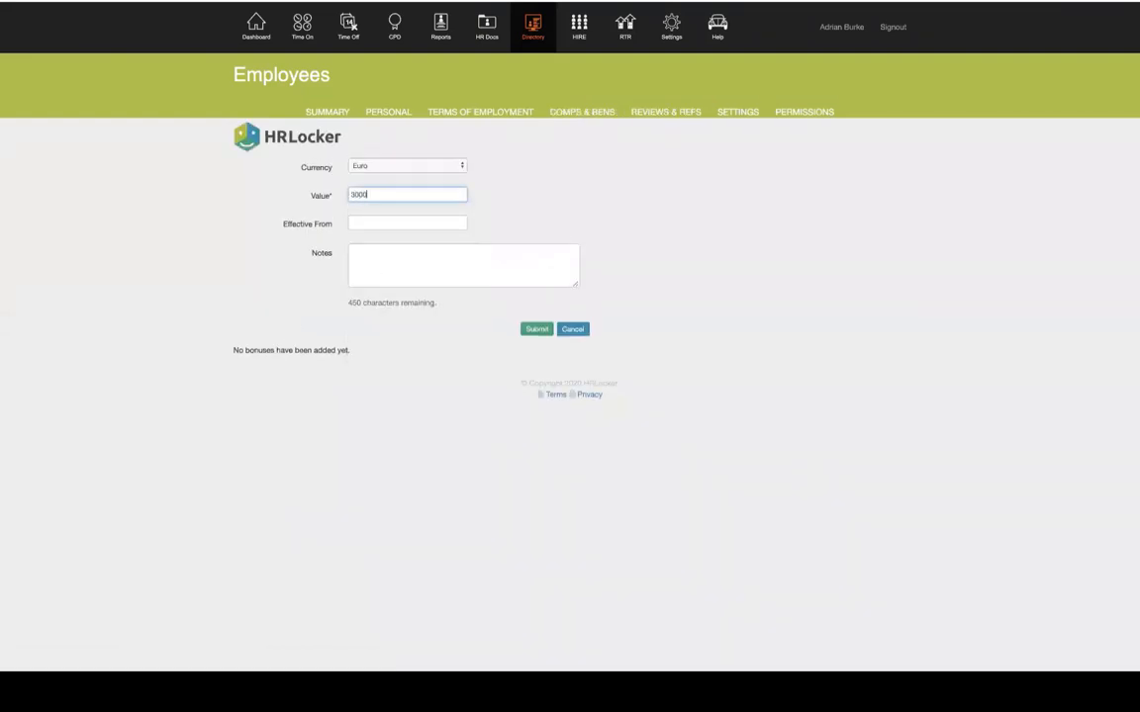
pyautogui.click(408, 220)
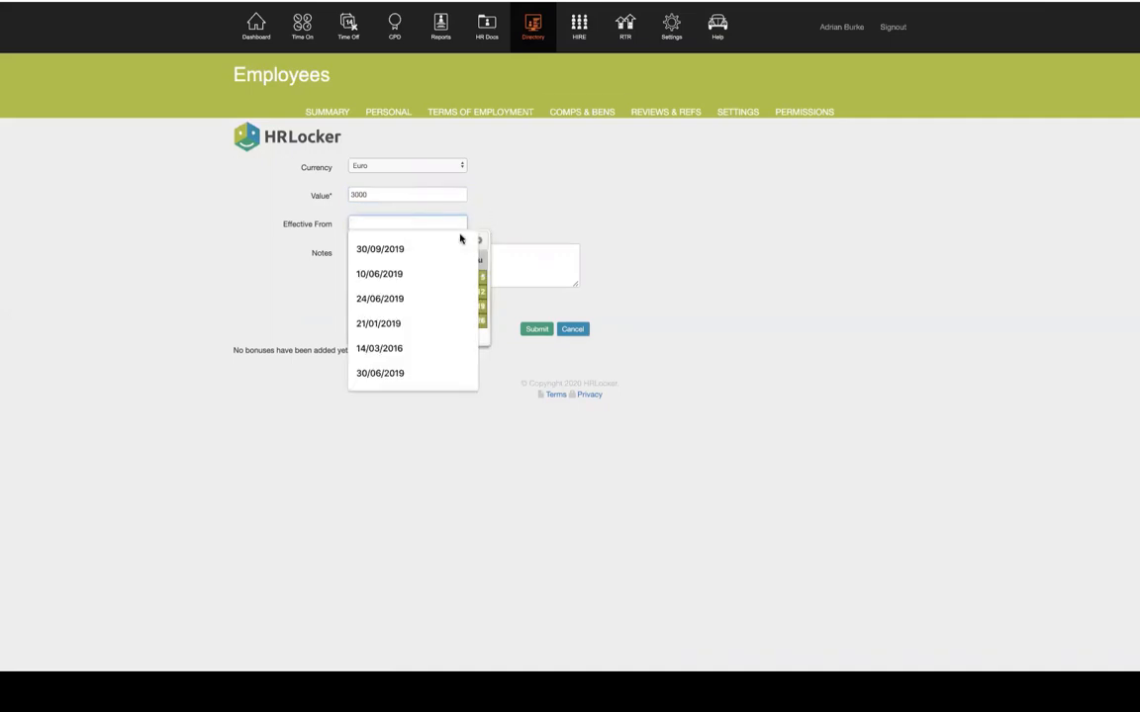
pyautogui.write('07/0')
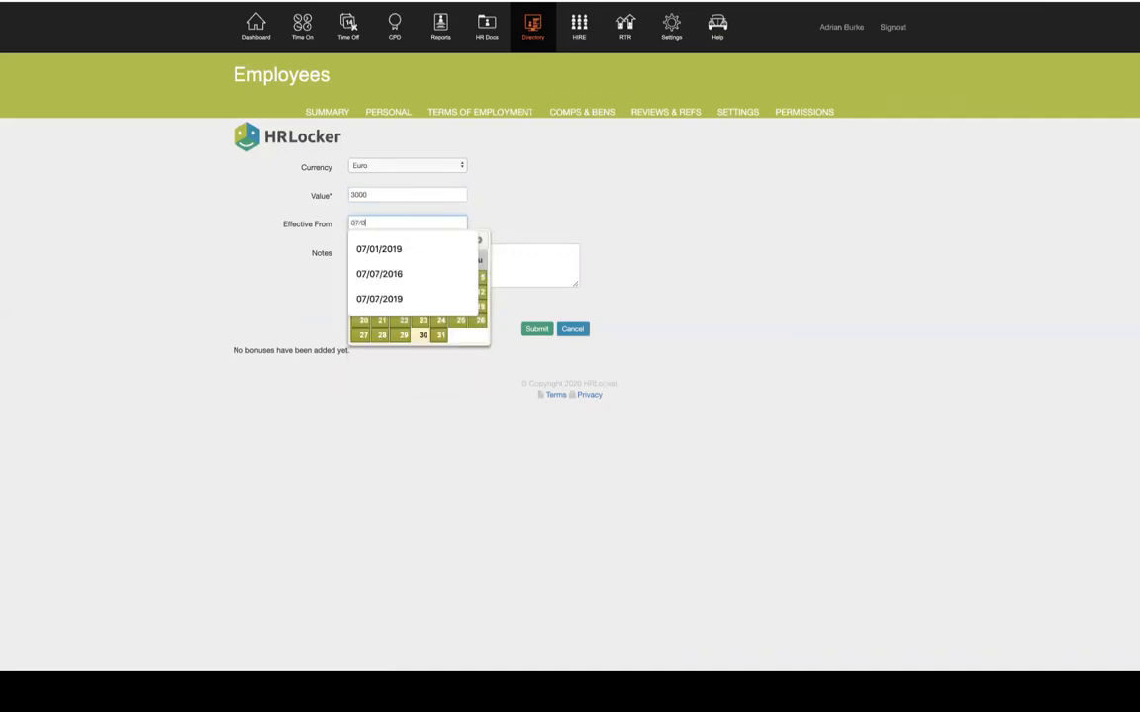
pyautogui.write('6/202')
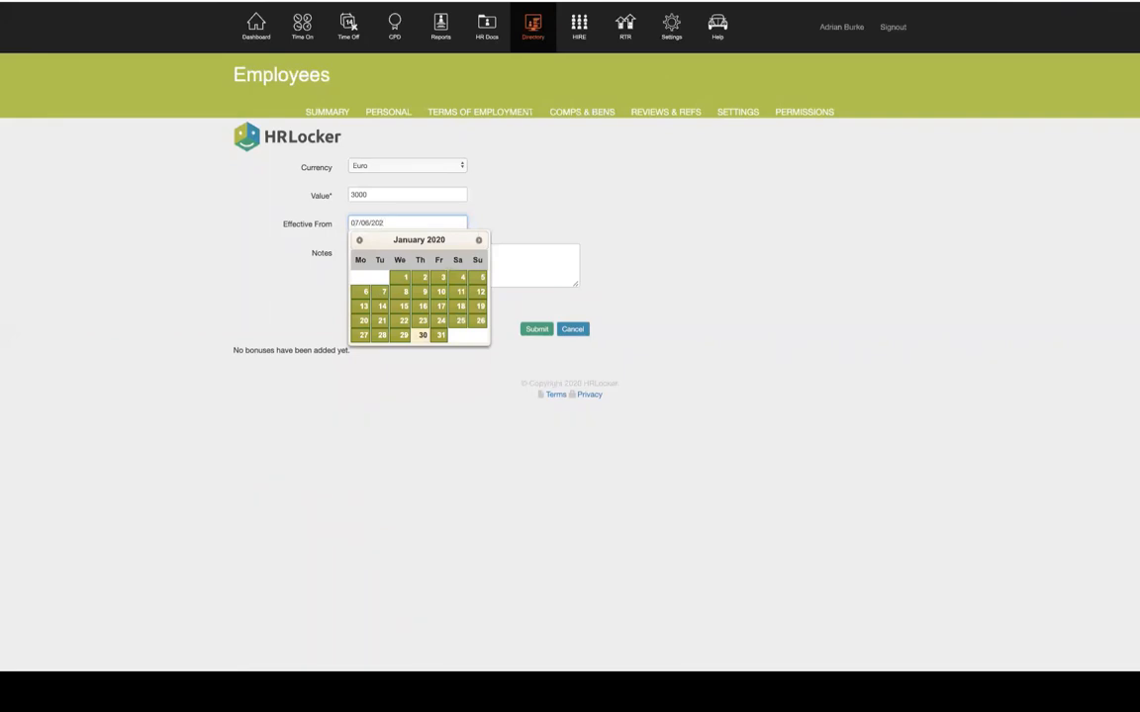
pyautogui.write('0')
pyautogui.click(500, 264)
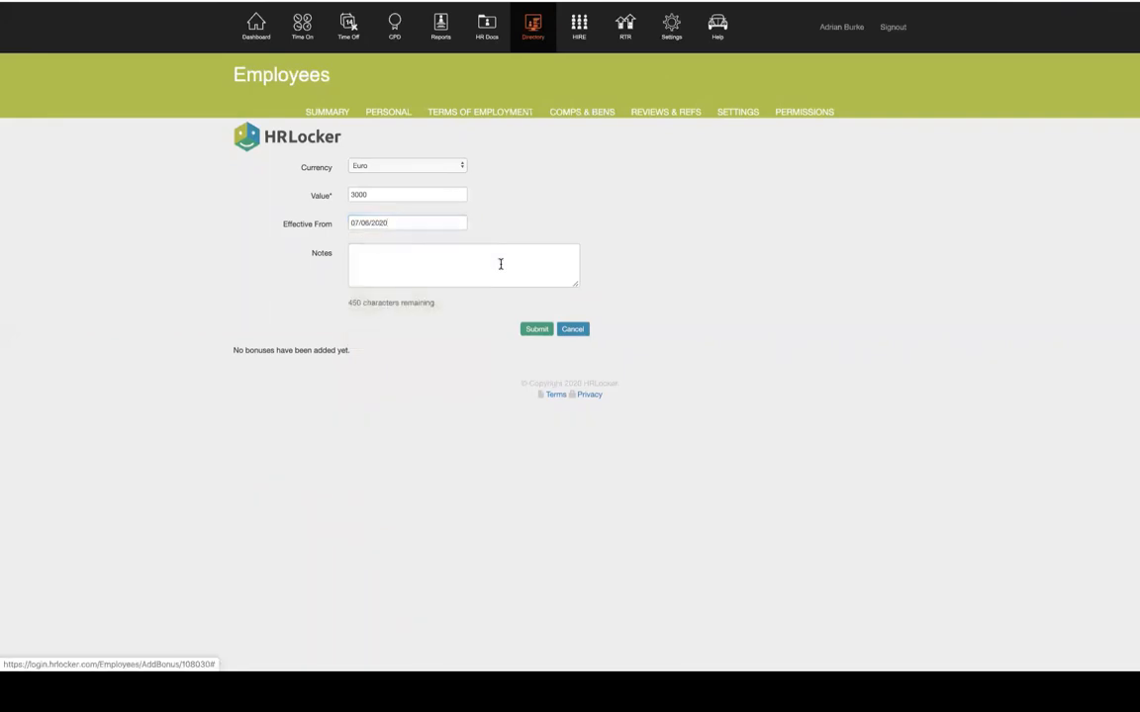
pyautogui.click(499, 264)
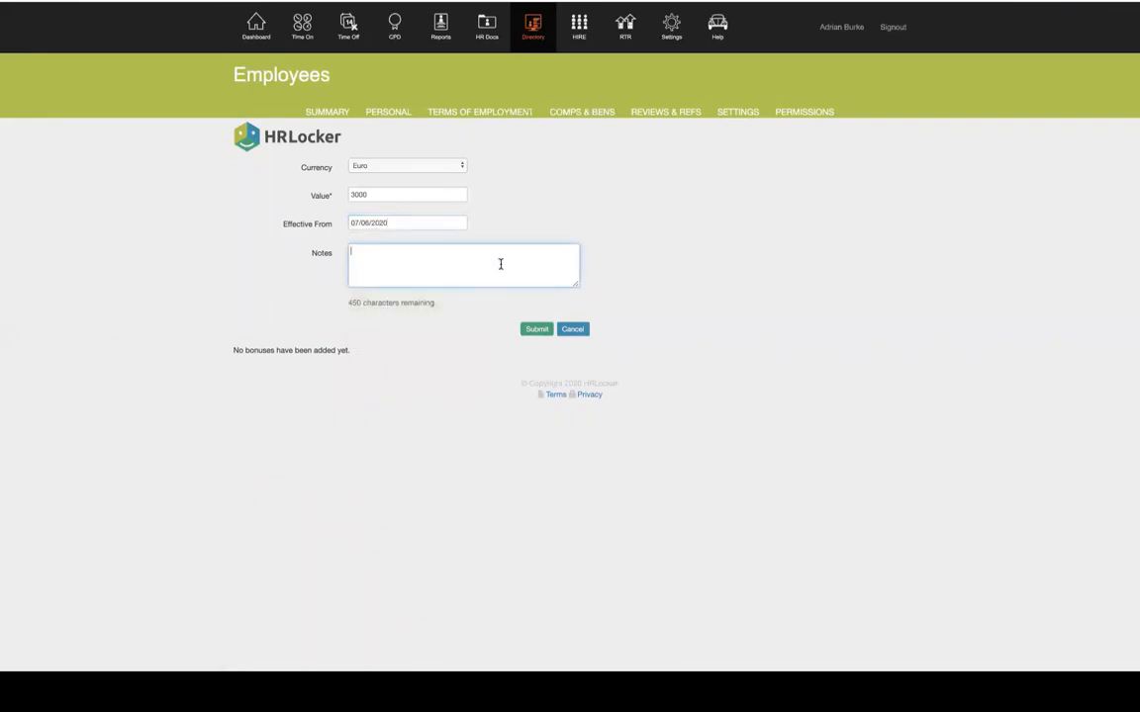
pyautogui.write('Thss wil')
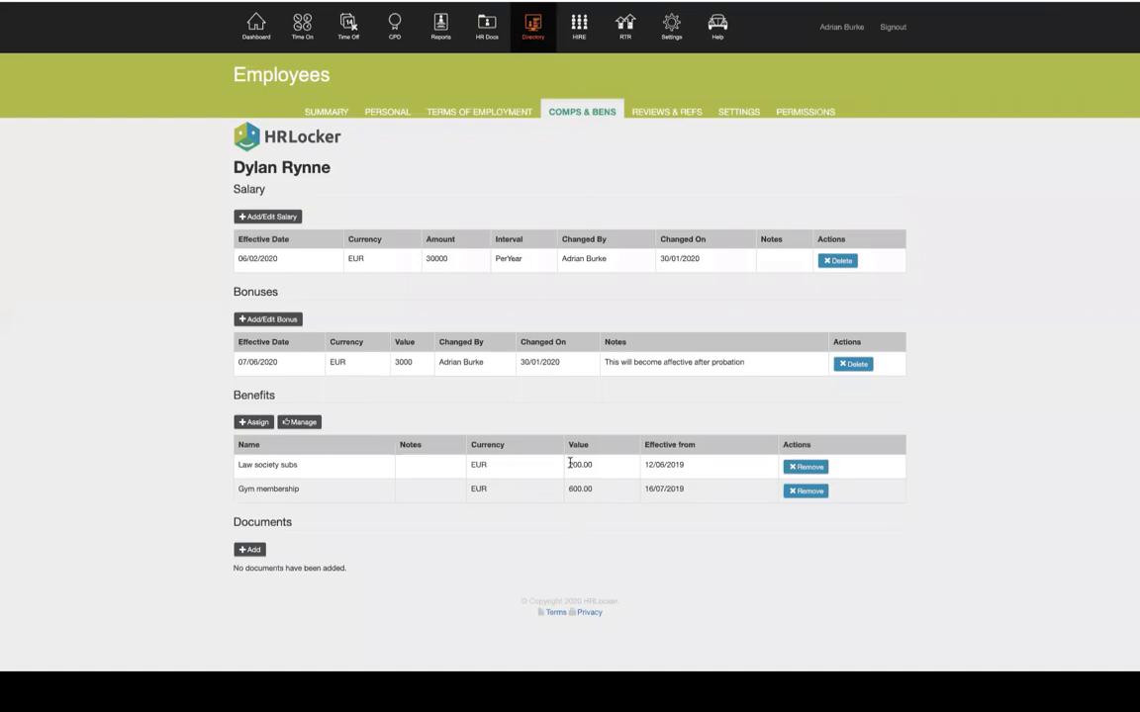
pyautogui.moveTo(566, 465); pyautogui.dragTo(600, 466)
# On Reviews & Refs, choose Half-Yearly reviews, next review 6 July 2020, reminder left at No
pyautogui.click(670, 114)
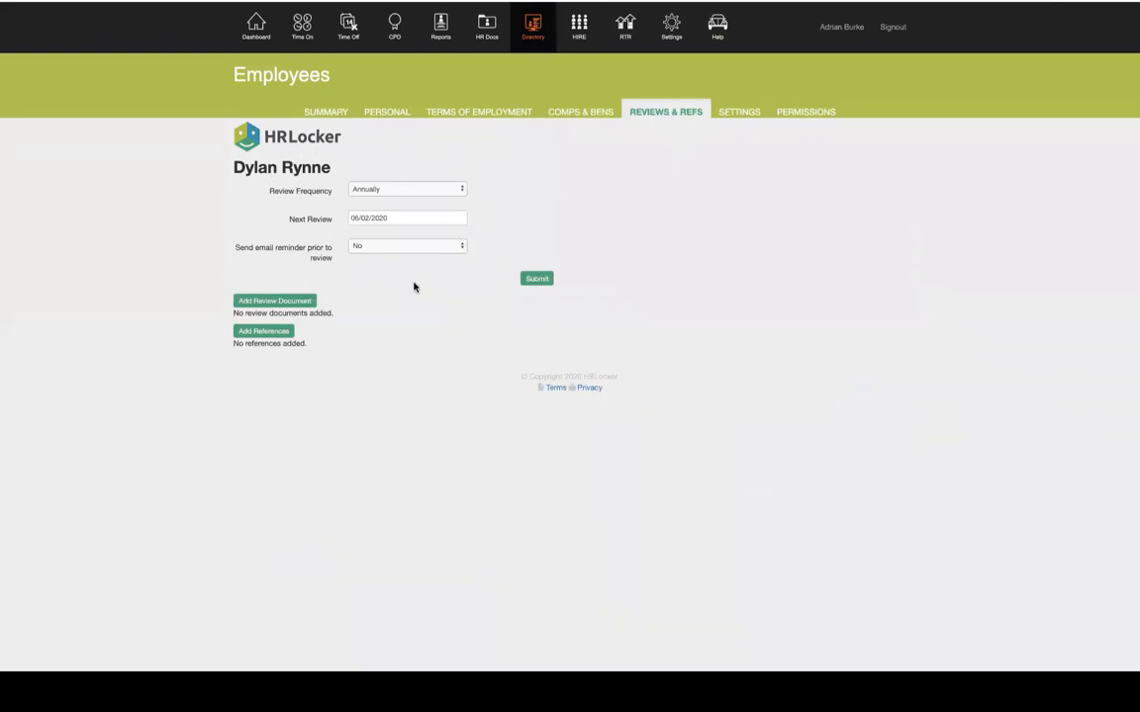
pyautogui.click(461, 190)
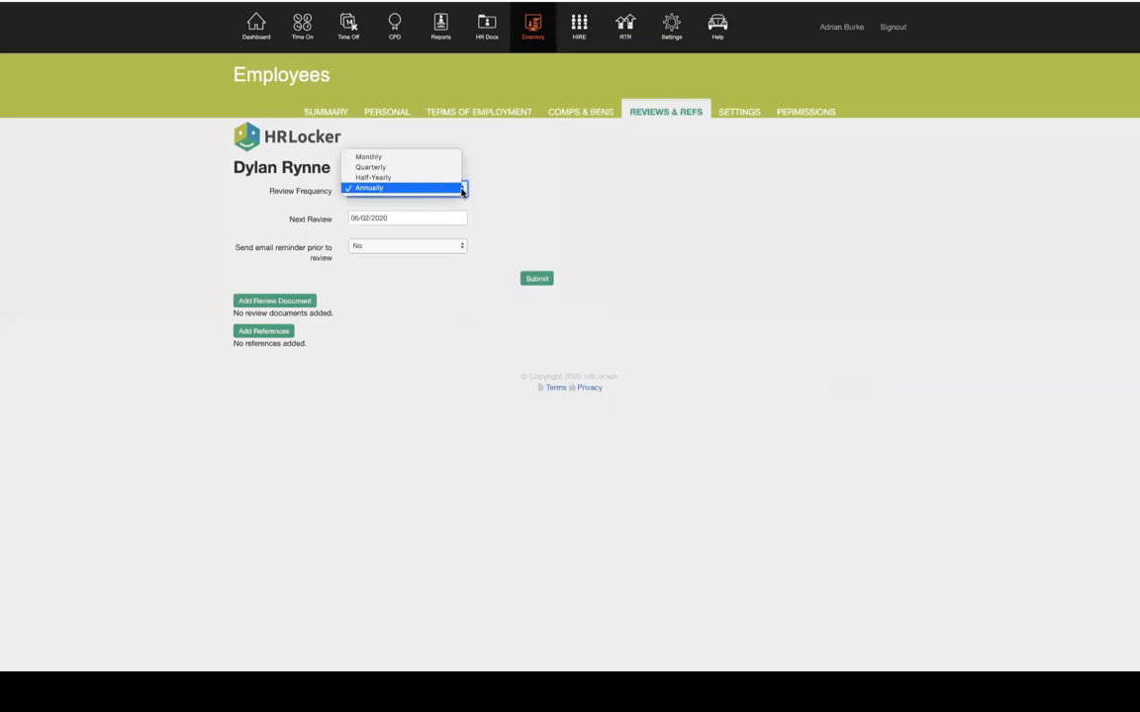
pyautogui.click(431, 177)
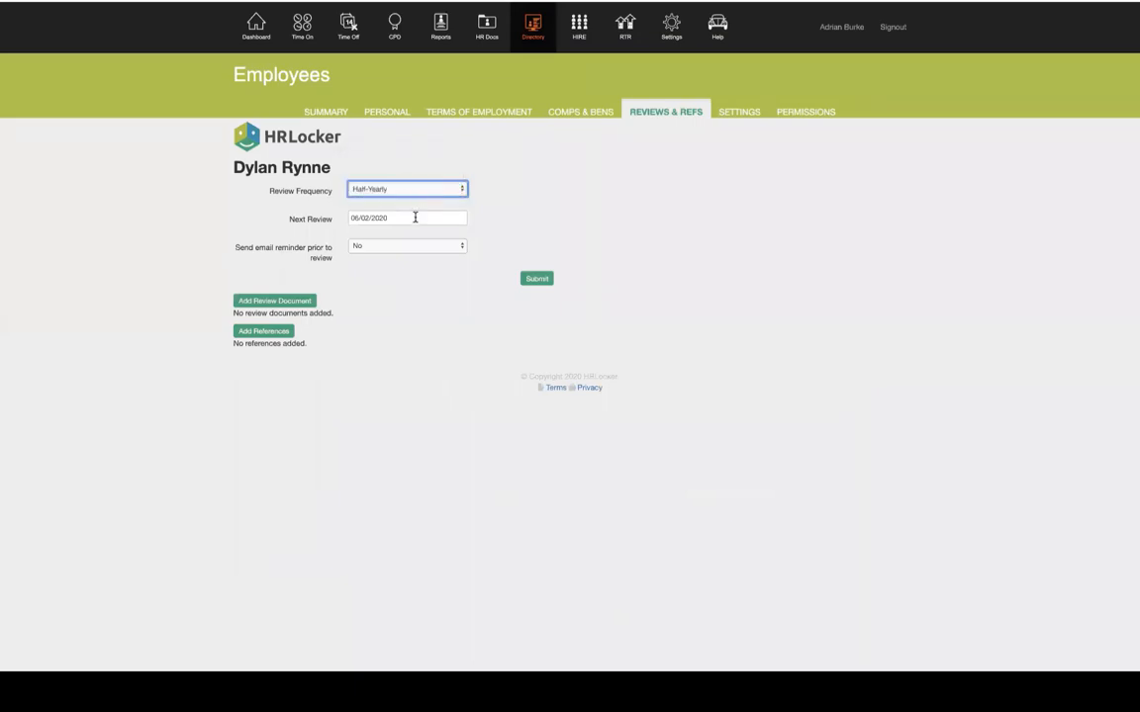
pyautogui.click(412, 218)
pyautogui.click(479, 237)
pyautogui.click(479, 236)
pyautogui.click(479, 237)
pyautogui.click(479, 236)
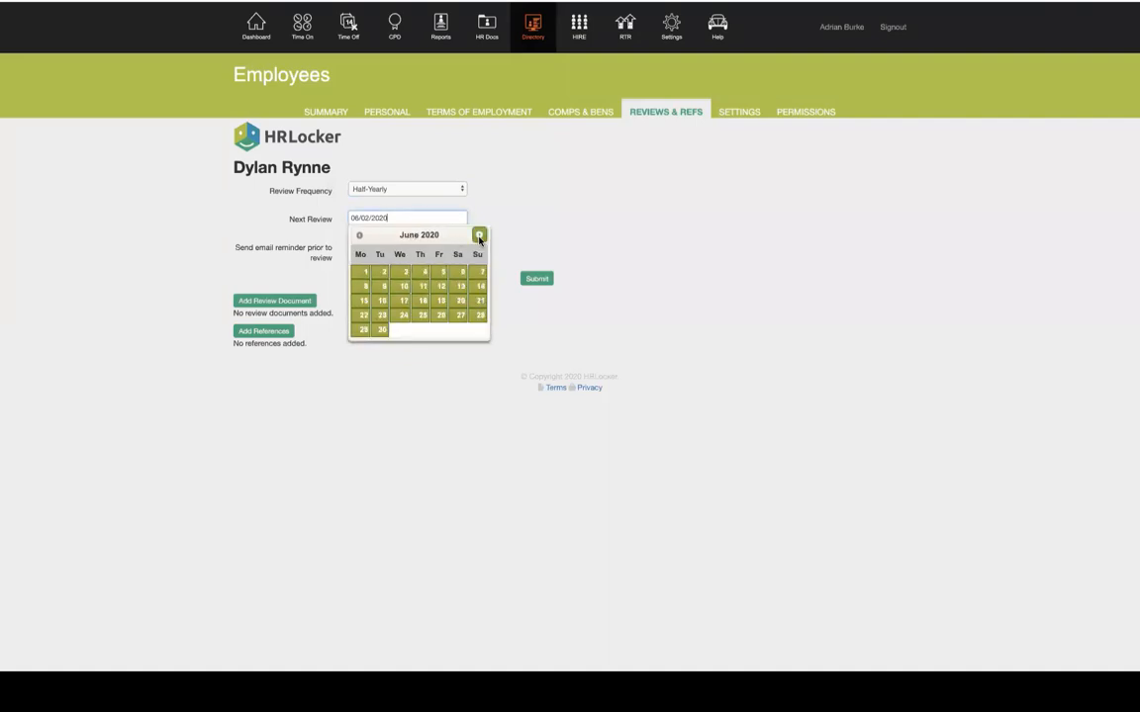
pyautogui.click(479, 237)
pyautogui.click(364, 287)
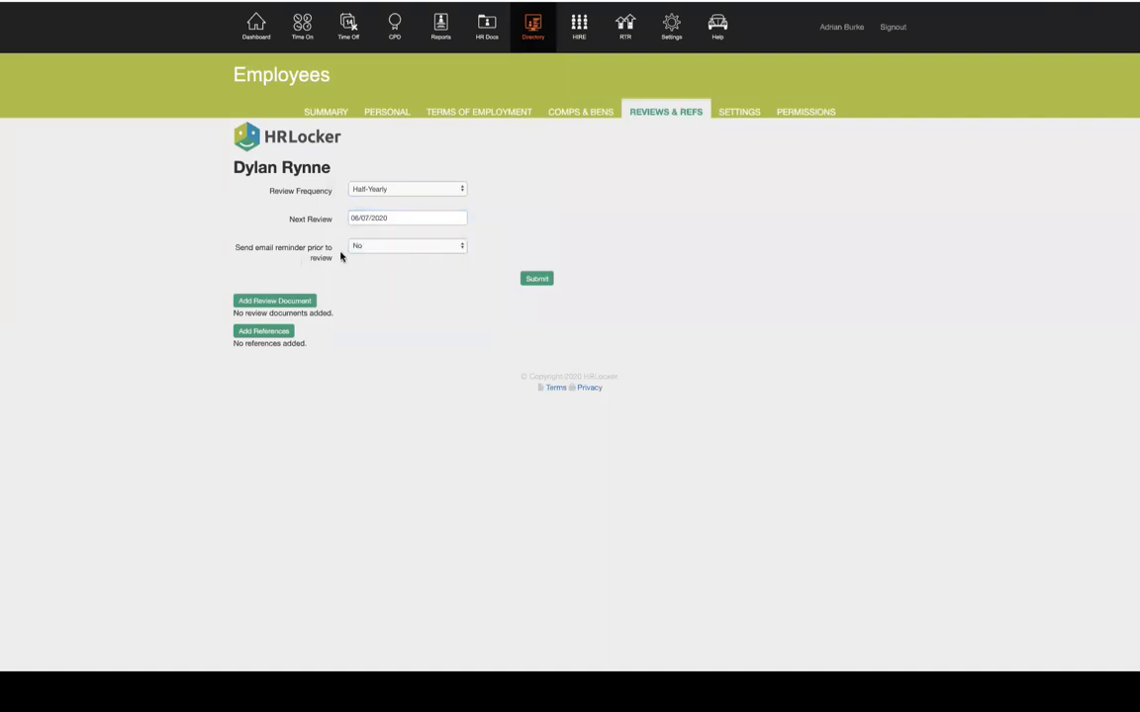
pyautogui.click(417, 248)
pyautogui.click(615, 192)
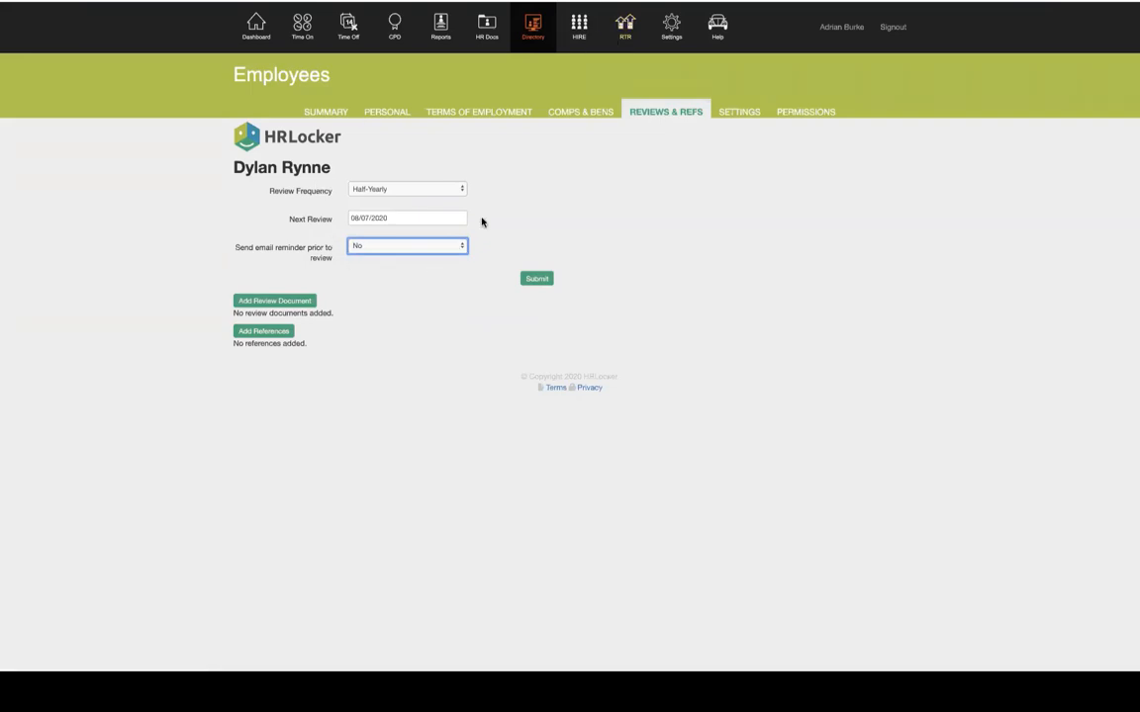
# Open the employee's Add References form, then switch to their Settings tab
pyautogui.click(243, 336)
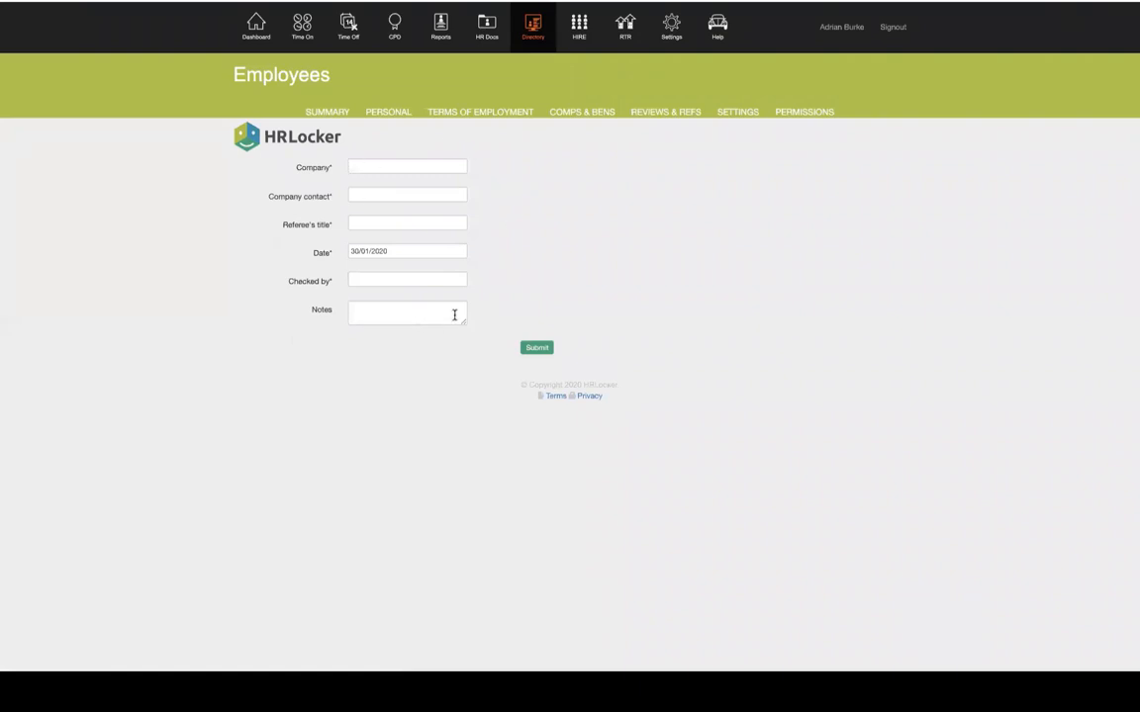
pyautogui.click(749, 112)
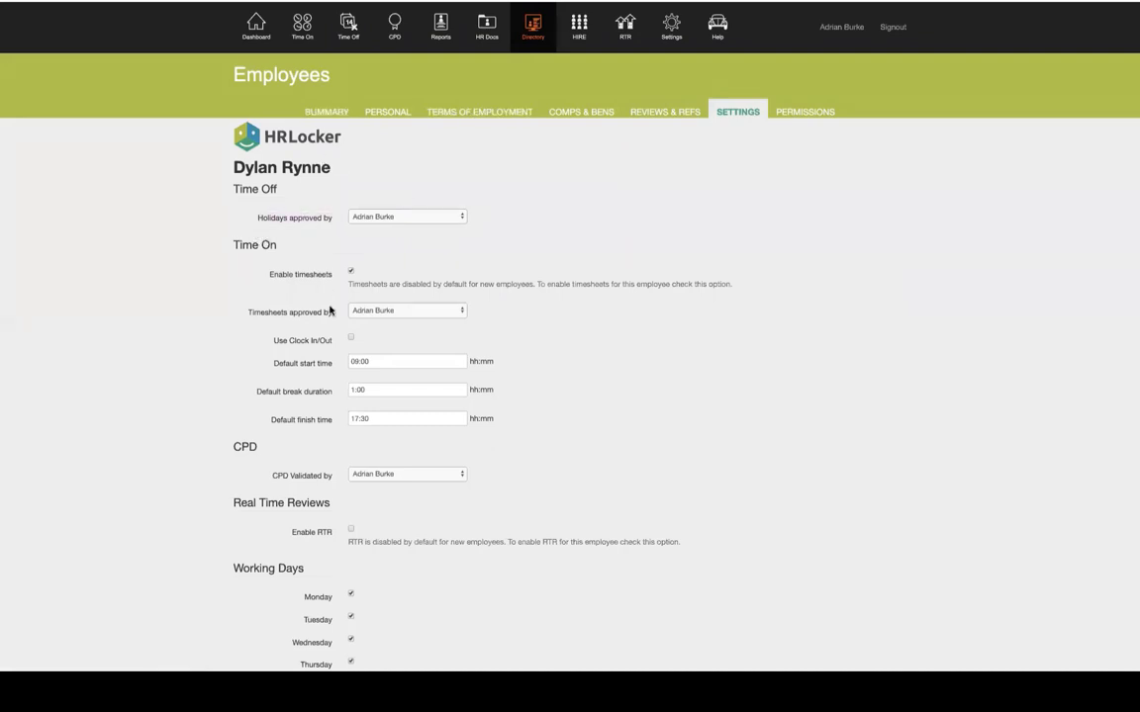
pyautogui.scroll(-1, 317, 307)
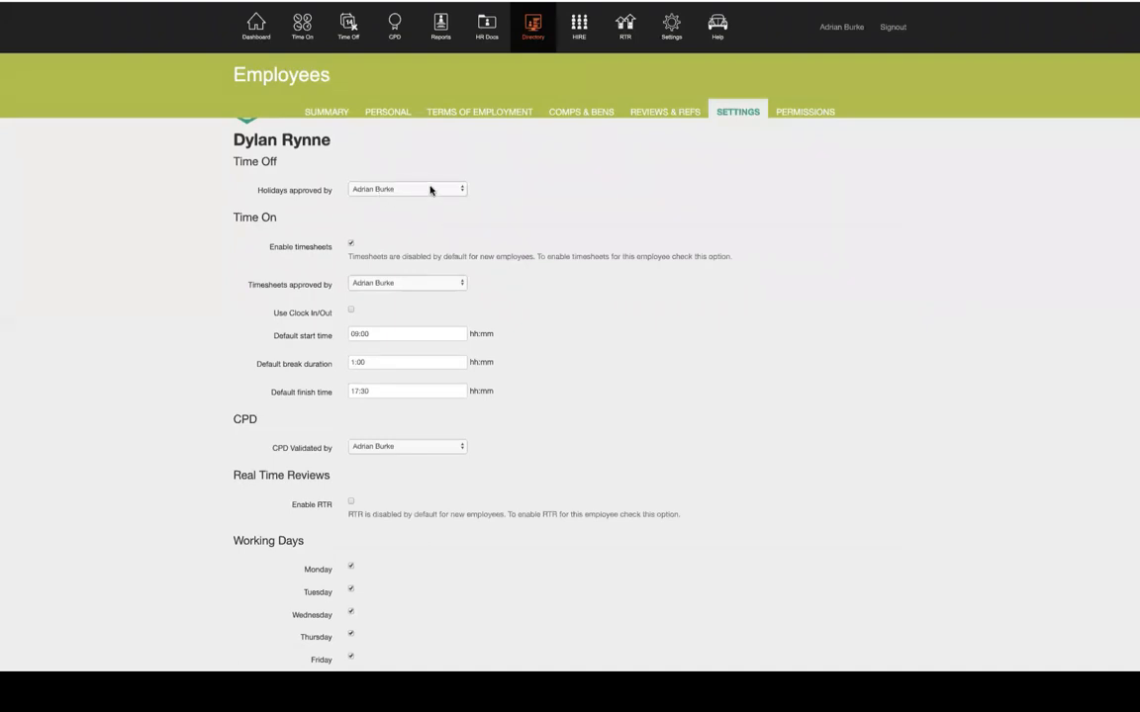
pyautogui.scroll(-1, 583, 281)
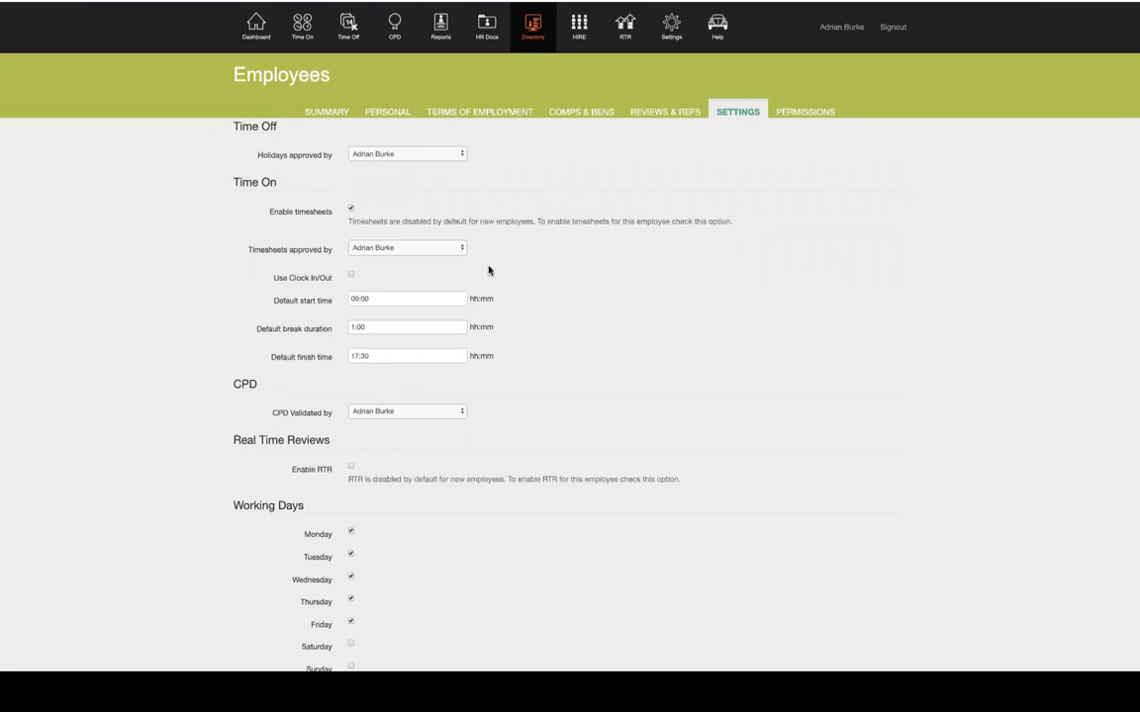
pyautogui.click(351, 276)
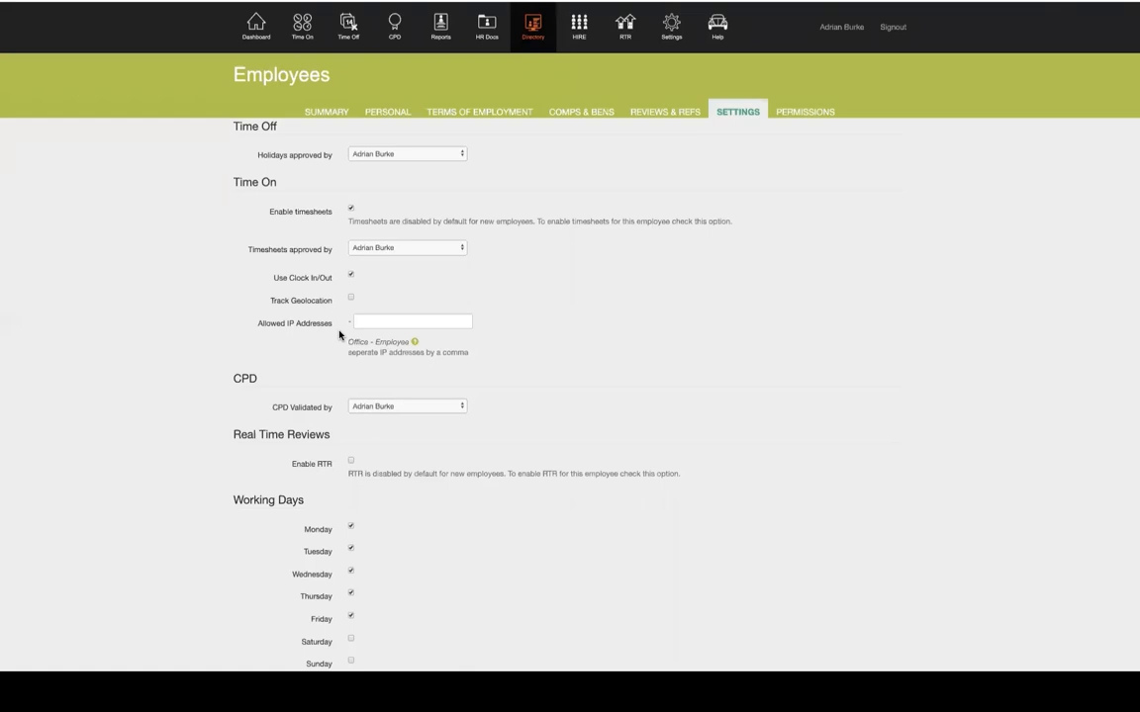
pyautogui.click(350, 278)
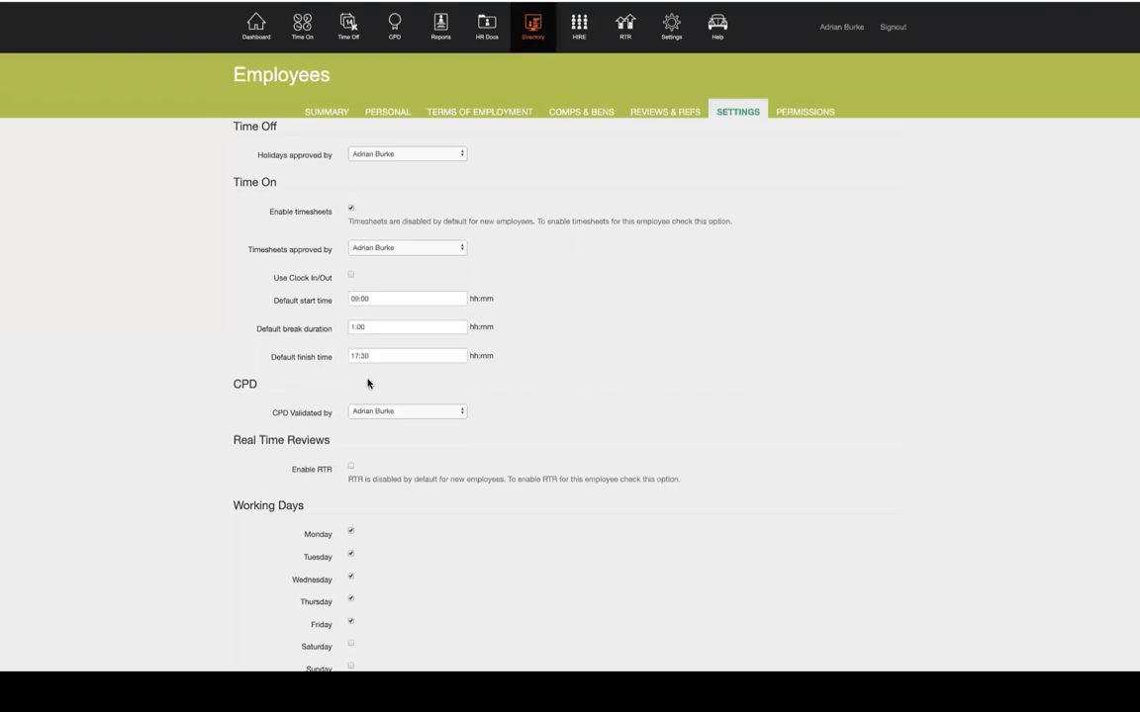
pyautogui.scroll(-4, 625, 443)
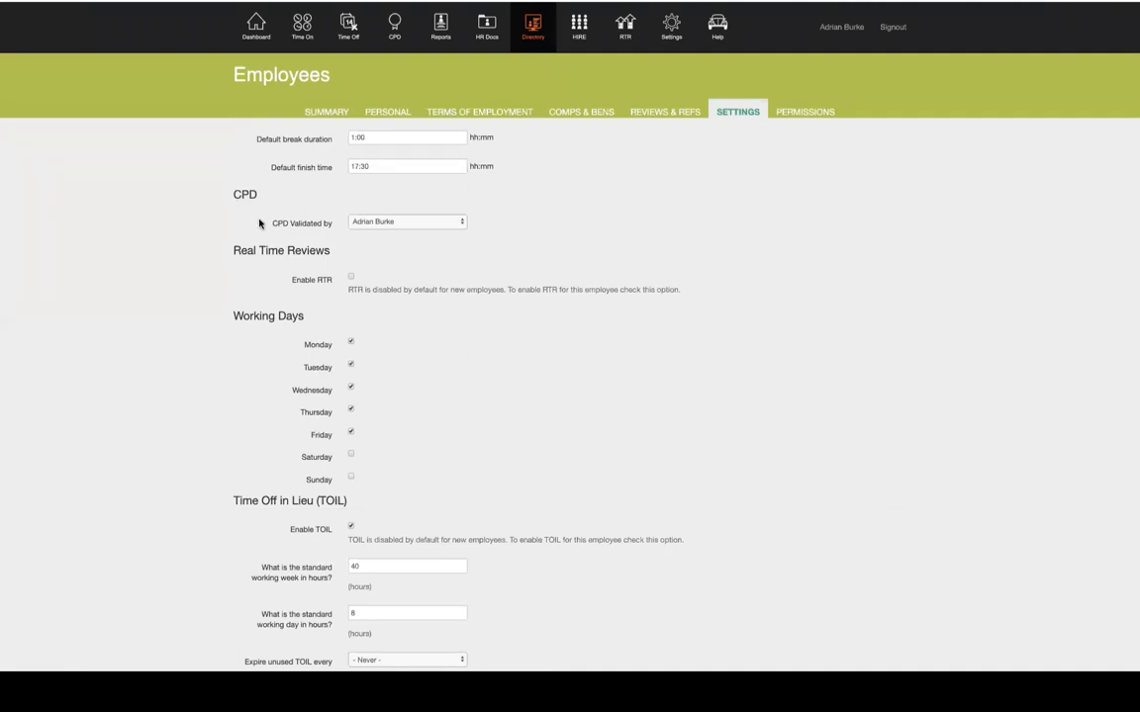
# Check the CPD Validated by setting, then scroll down to Working Days and beyond
pyautogui.moveTo(272, 223); pyautogui.dragTo(323, 225)
pyautogui.click(325, 225)
pyautogui.scroll(-1, 524, 416)
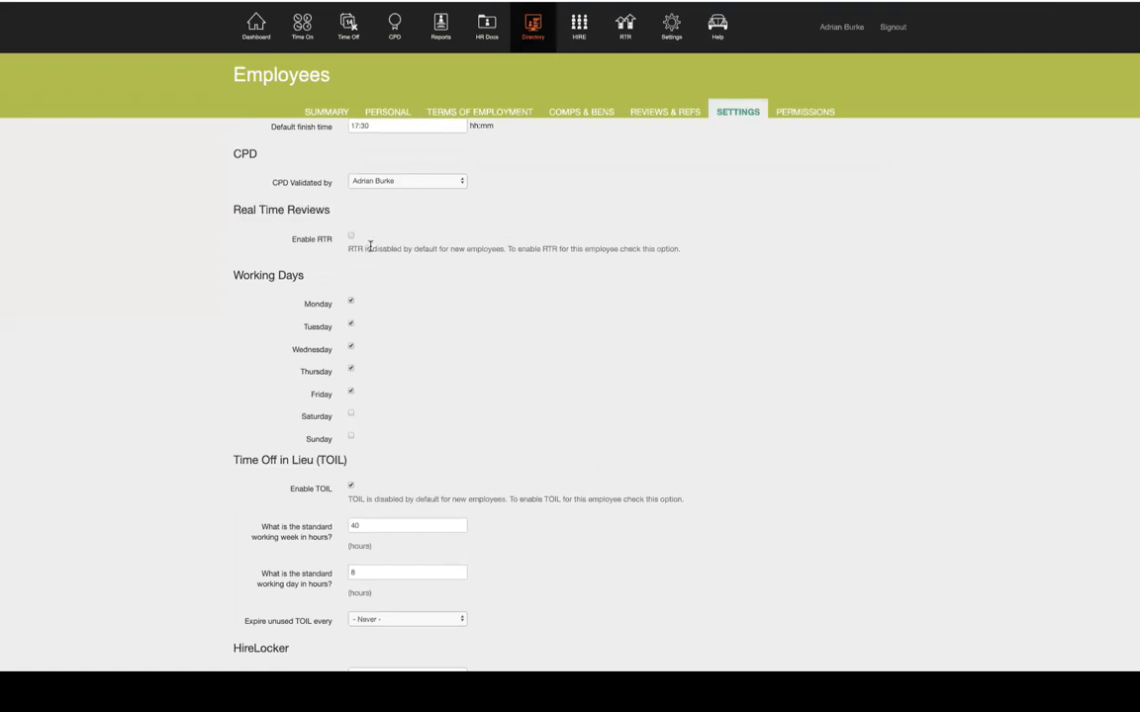
pyautogui.scroll(-3, 370, 246)
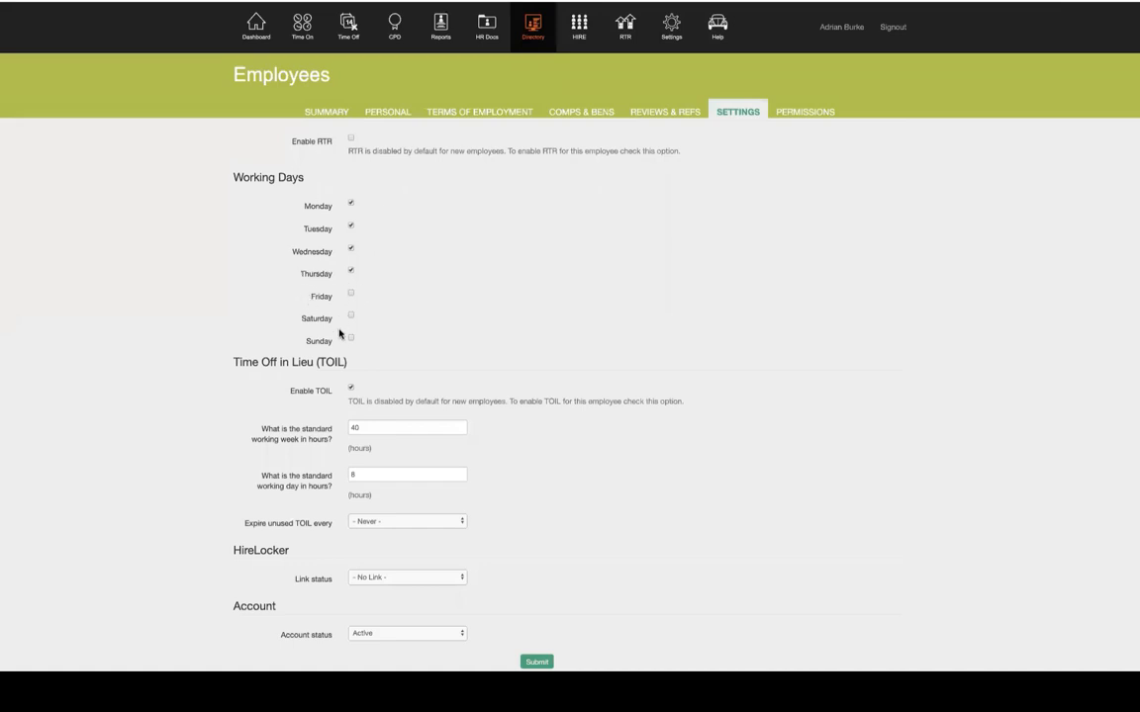
pyautogui.scroll(-1, 347, 364)
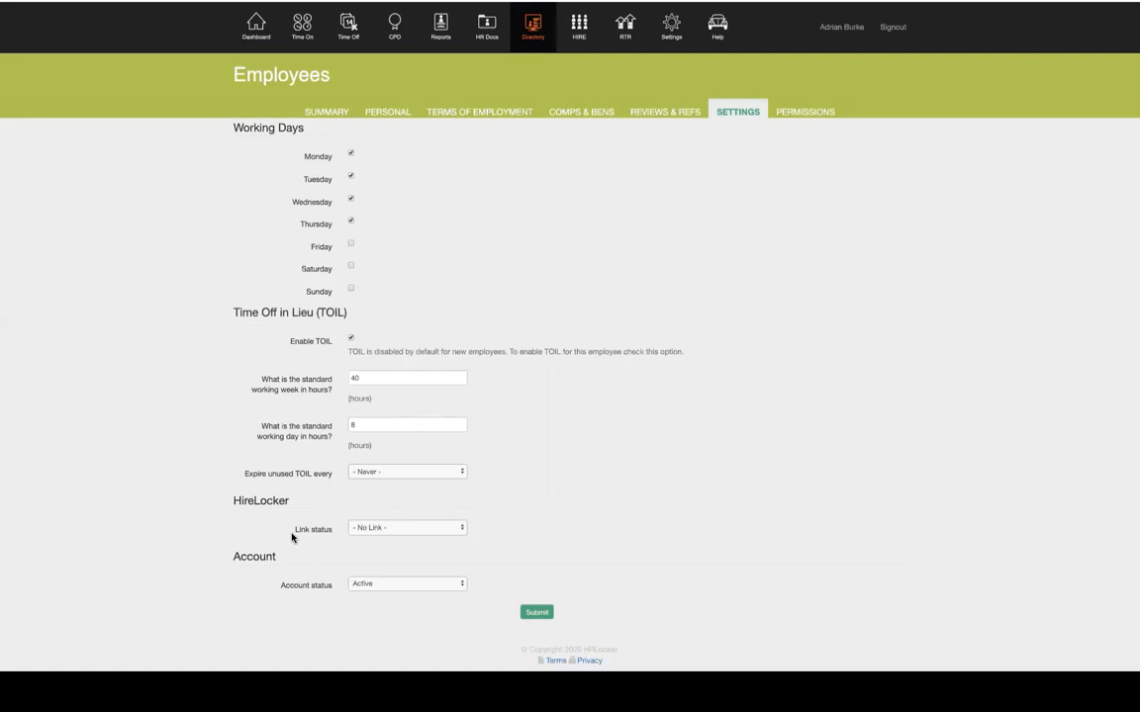
pyautogui.click(374, 529)
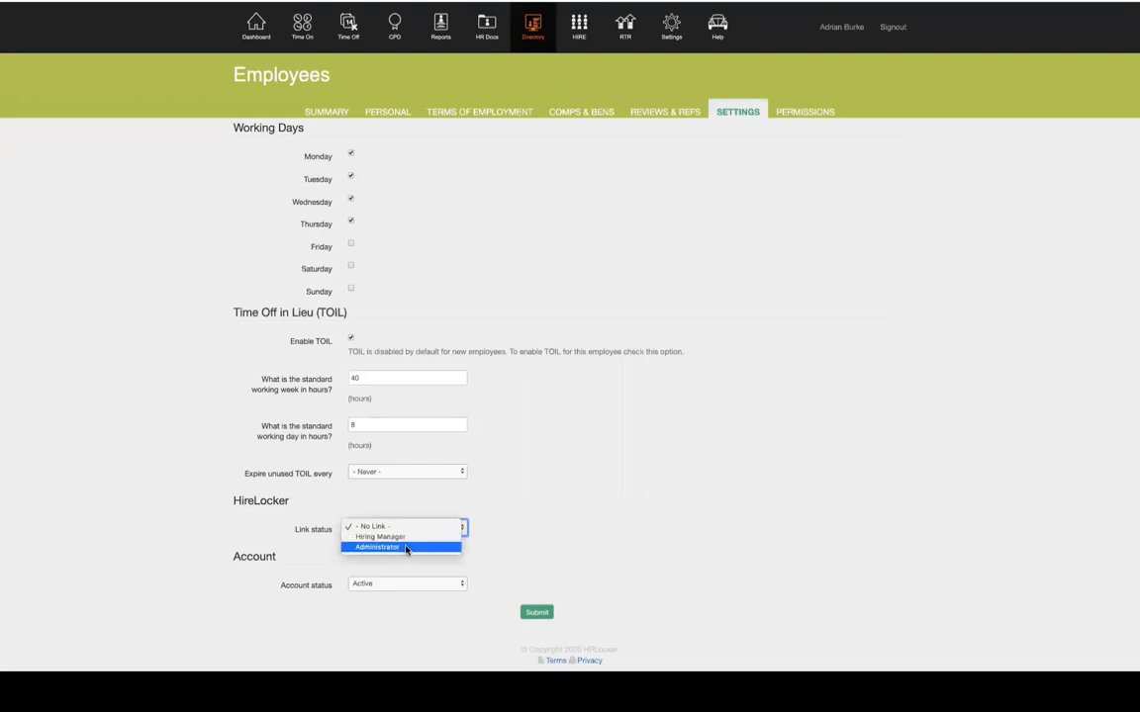
pyautogui.click(560, 537)
pyautogui.scroll(8, 628, 374)
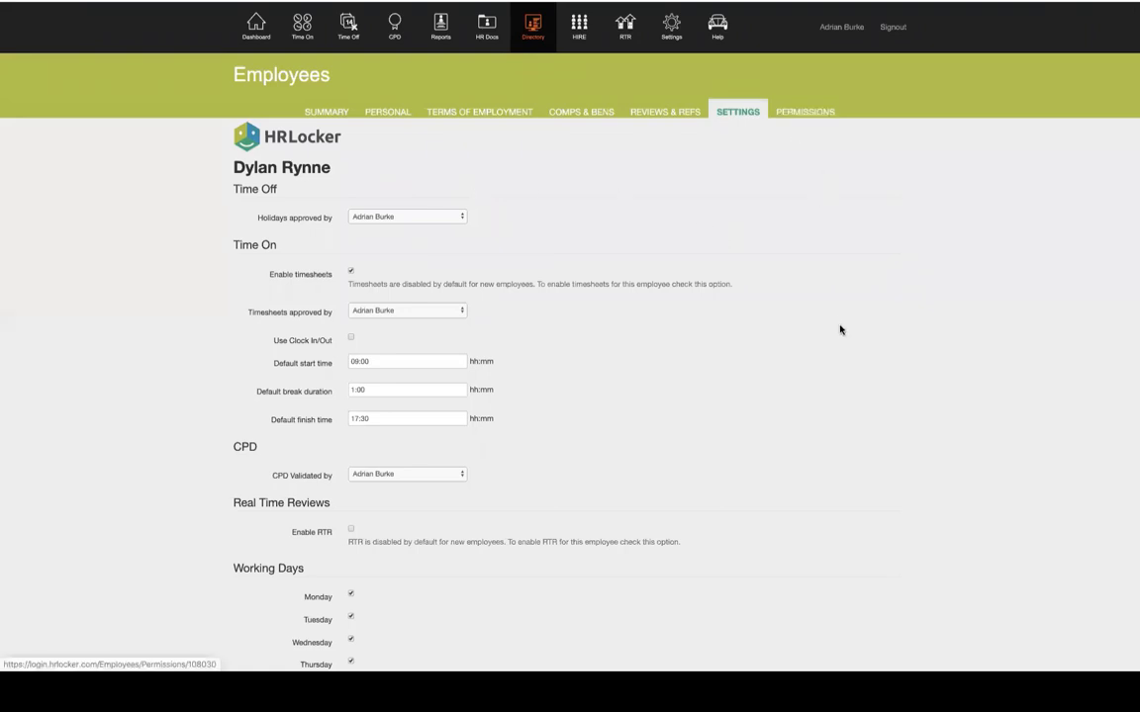
# Set 'This User Is' to A Manager on the Summary tab, submit, and view Permissions
pyautogui.click(328, 113)
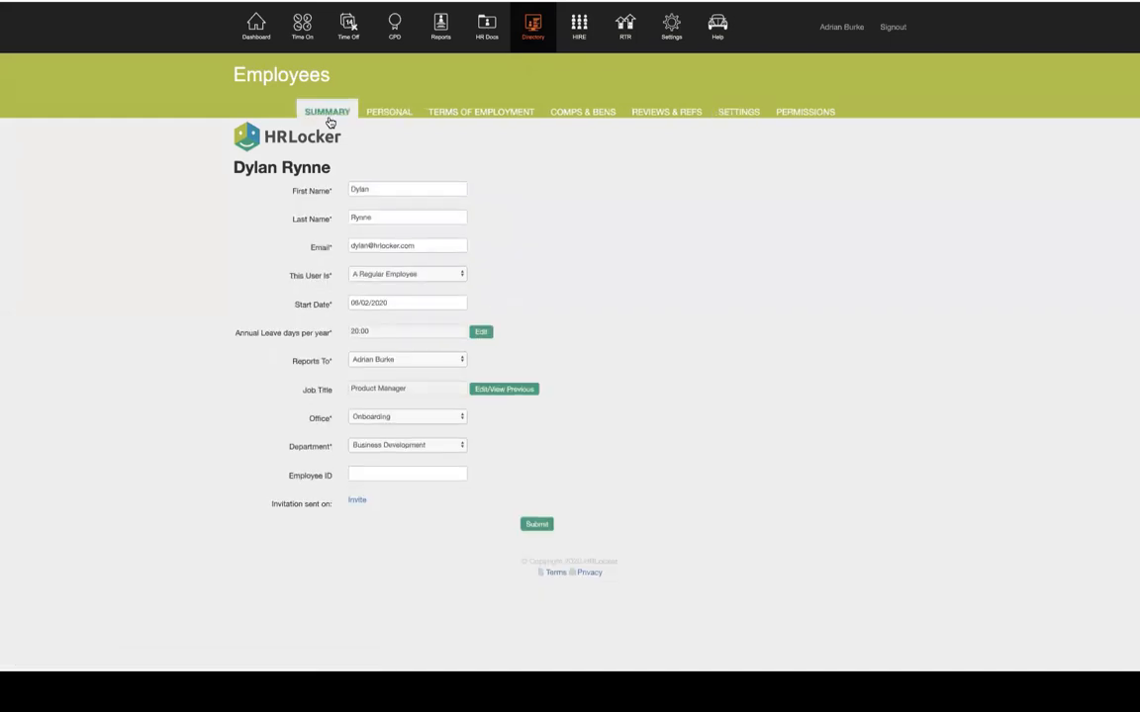
pyautogui.click(414, 278)
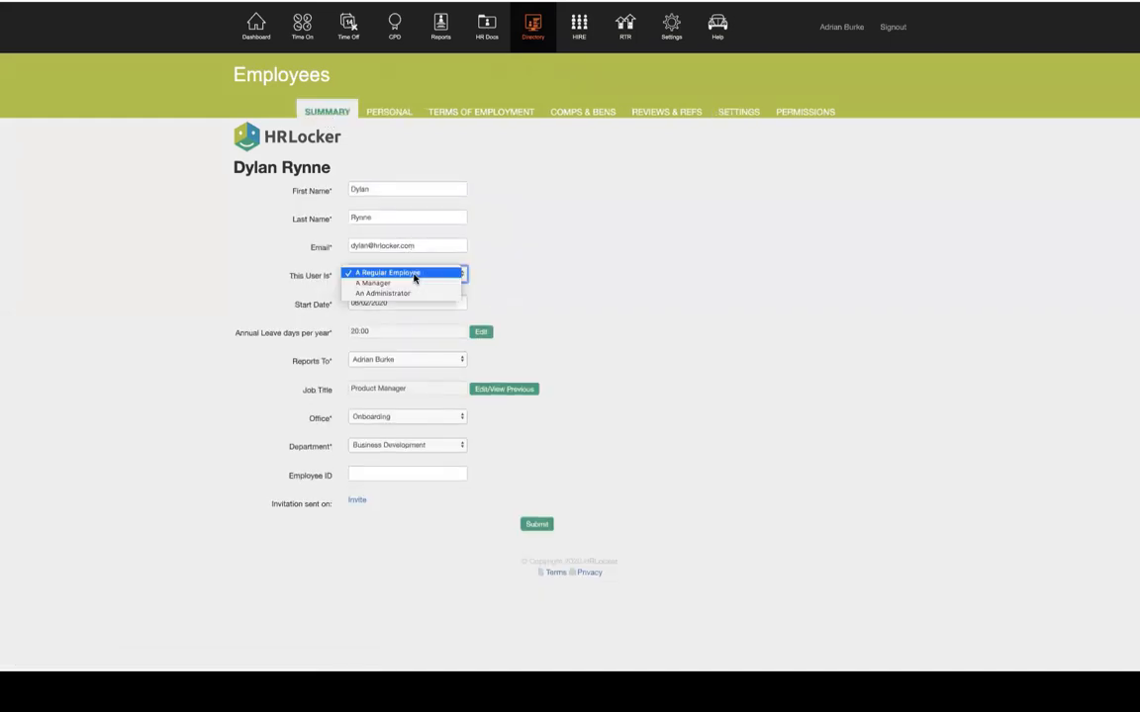
pyautogui.click(414, 284)
pyautogui.click(542, 524)
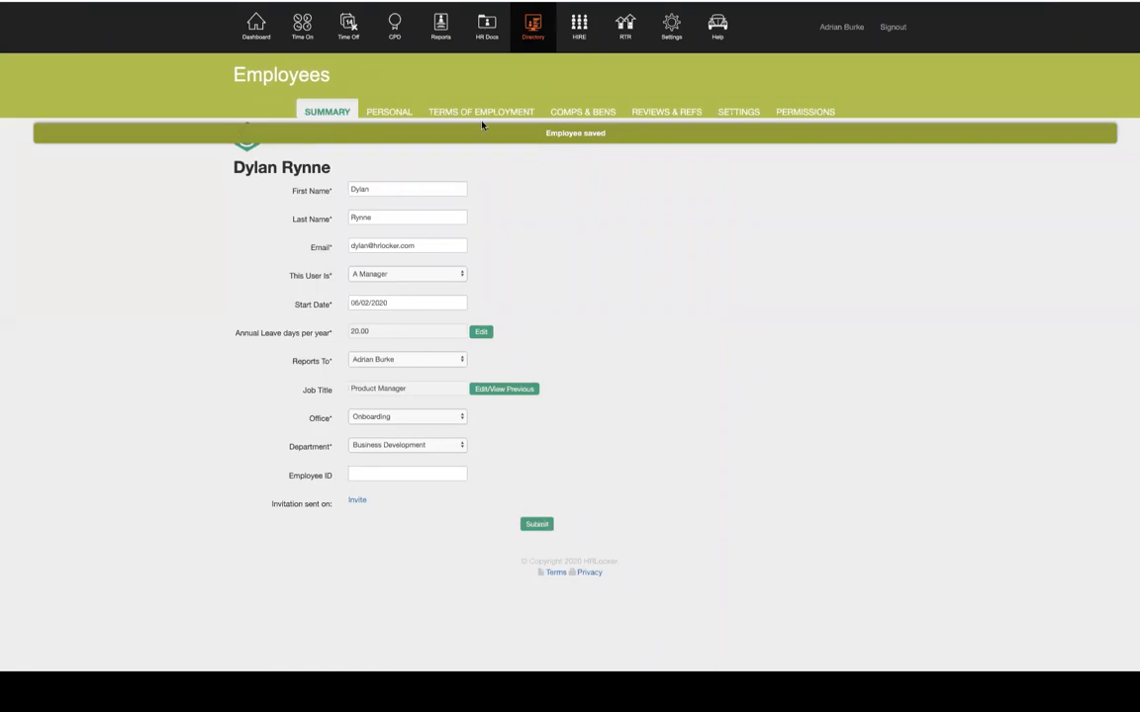
pyautogui.click(808, 115)
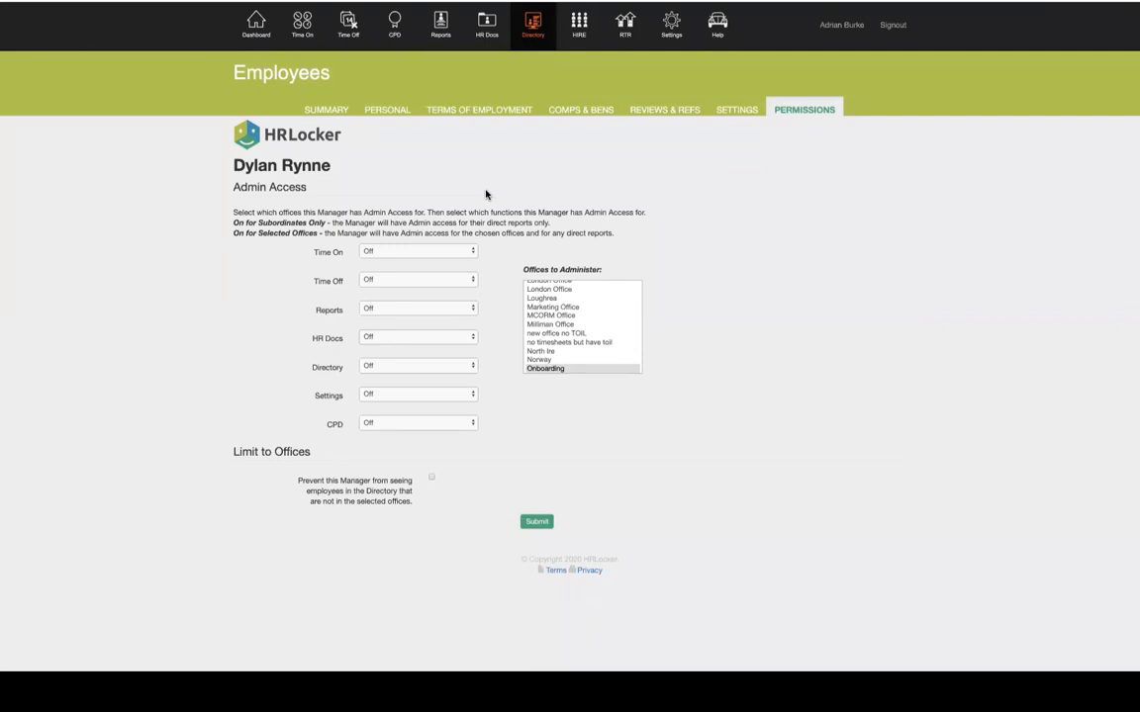
# Leave the Time On and Time Off admin access set to Off
pyautogui.click(386, 255)
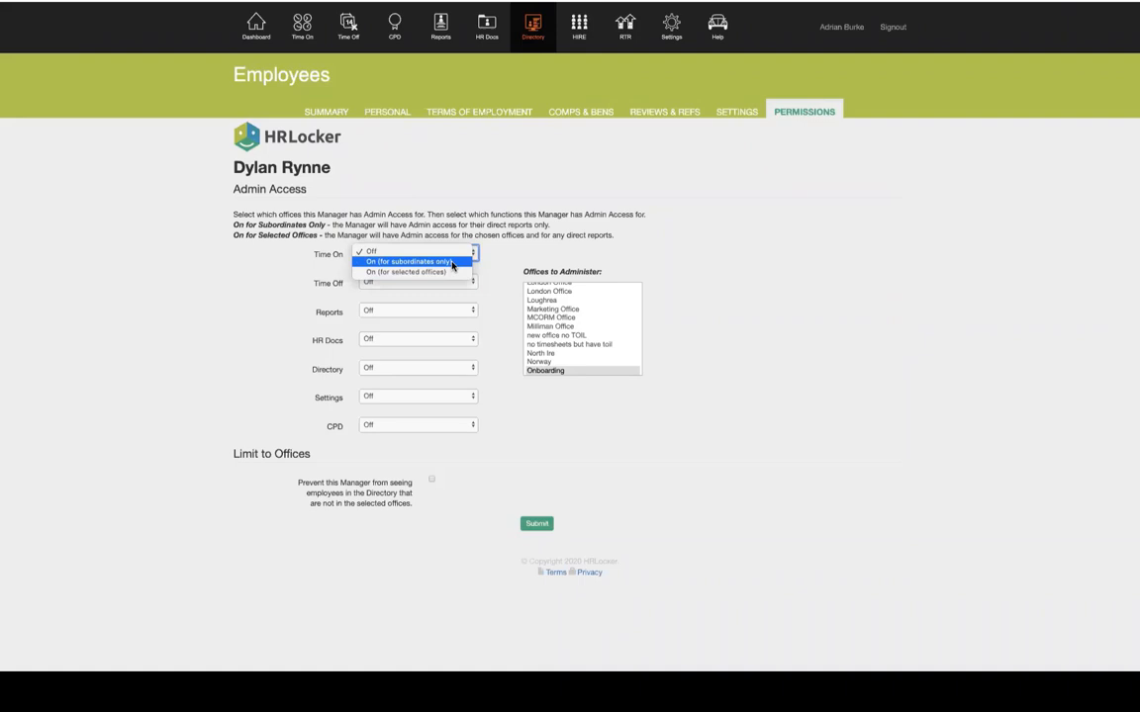
pyautogui.click(507, 255)
pyautogui.click(395, 283)
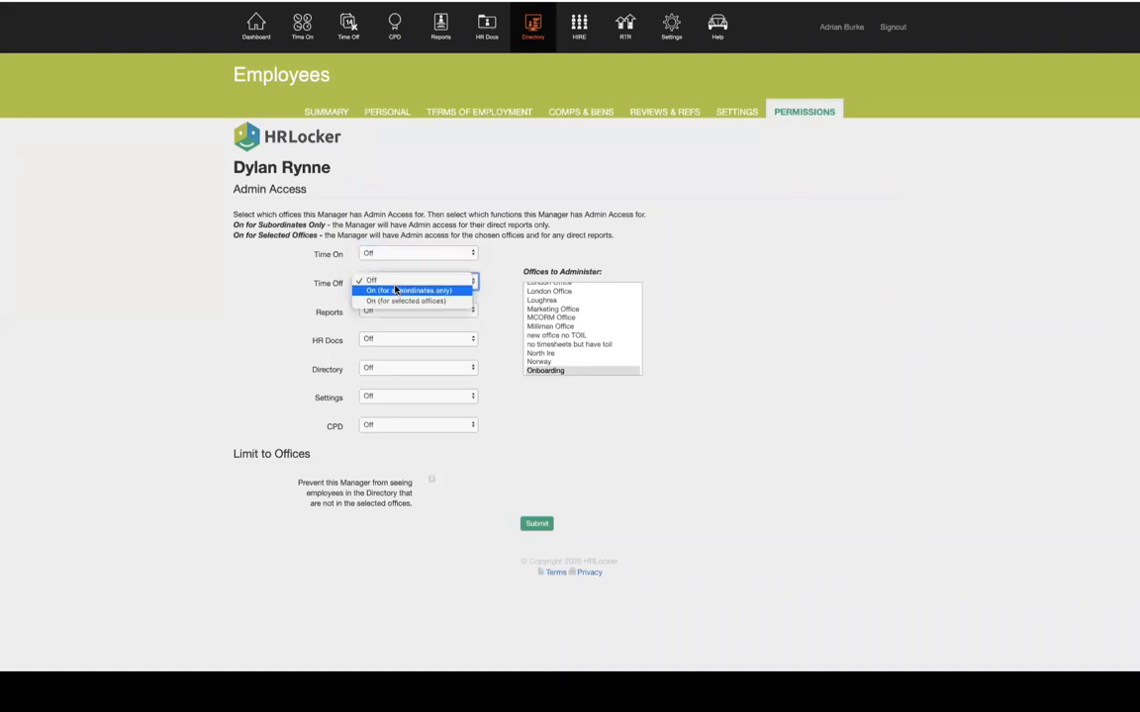
pyautogui.click(330, 339)
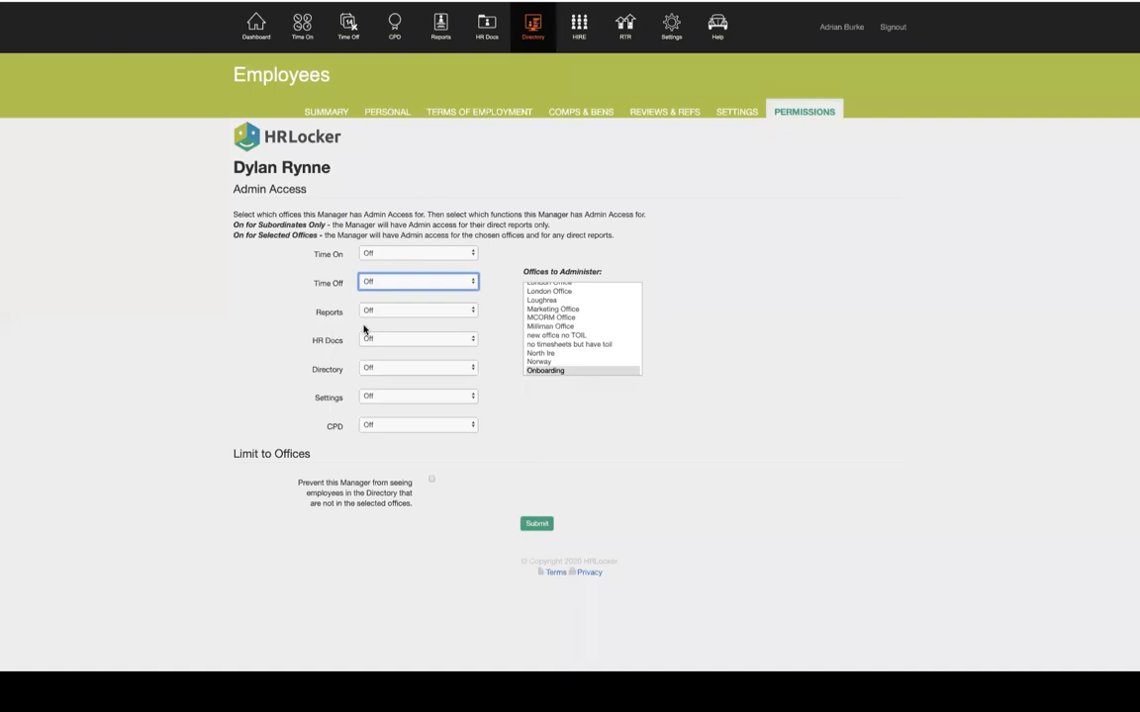
pyautogui.moveTo(308, 311); pyautogui.dragTo(342, 309)
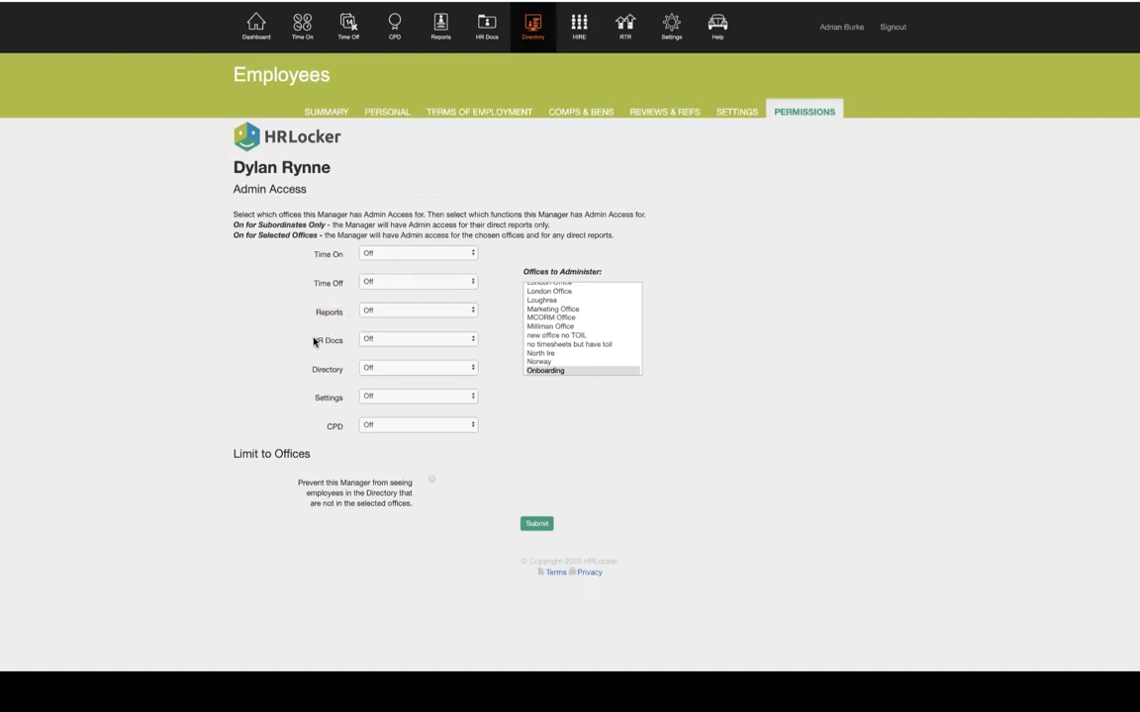
pyautogui.moveTo(310, 340); pyautogui.dragTo(346, 344)
pyautogui.click(347, 344)
# Set Directory access to 'On (for subordinates only)' and return to the dashboard
pyautogui.click(396, 367)
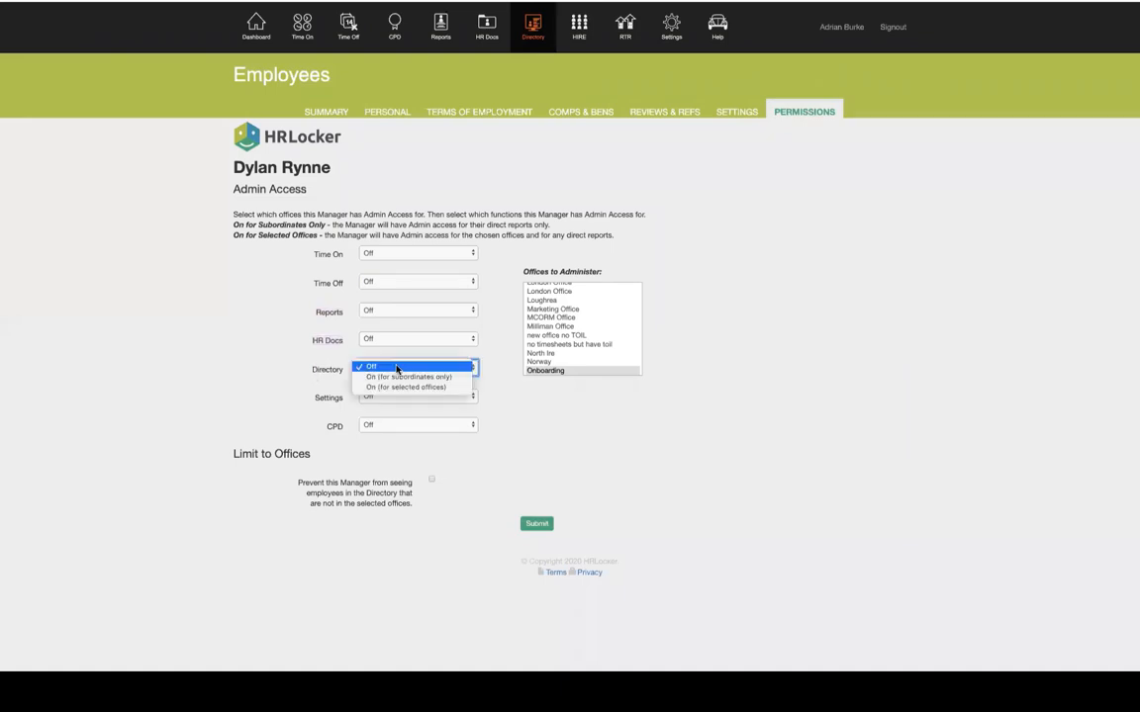
pyautogui.click(404, 377)
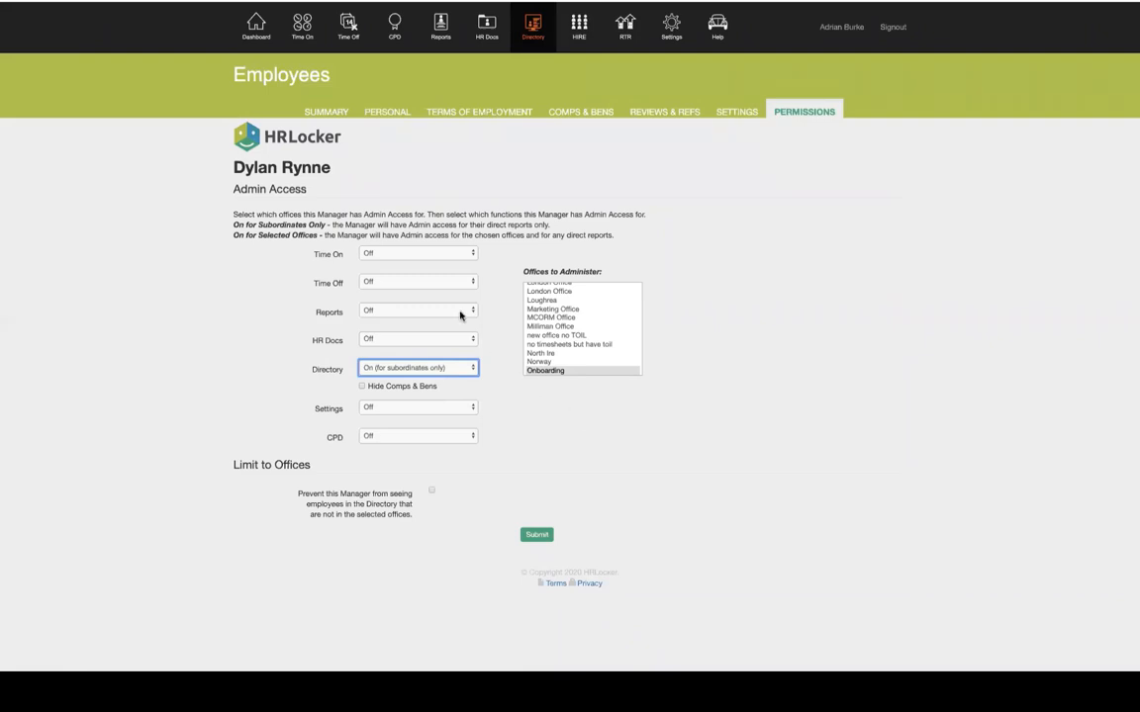
pyautogui.click(254, 33)
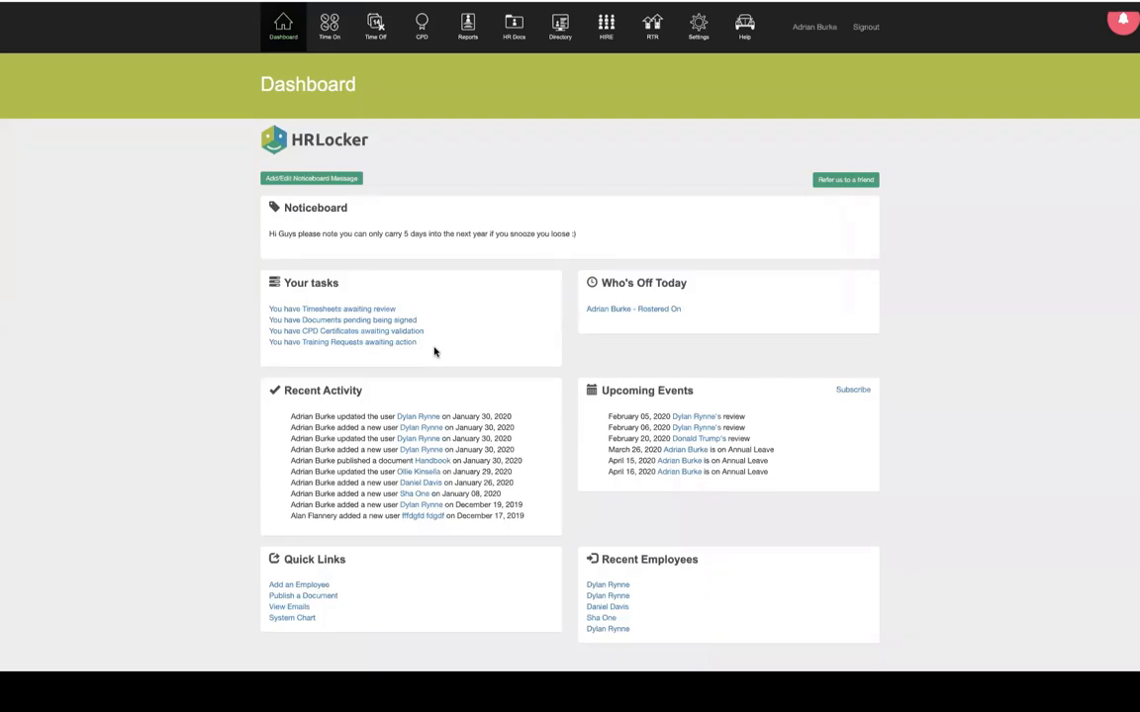
# View the HR employee's profile from the Directory, leaving the office as Public Holidays
pyautogui.click(563, 44)
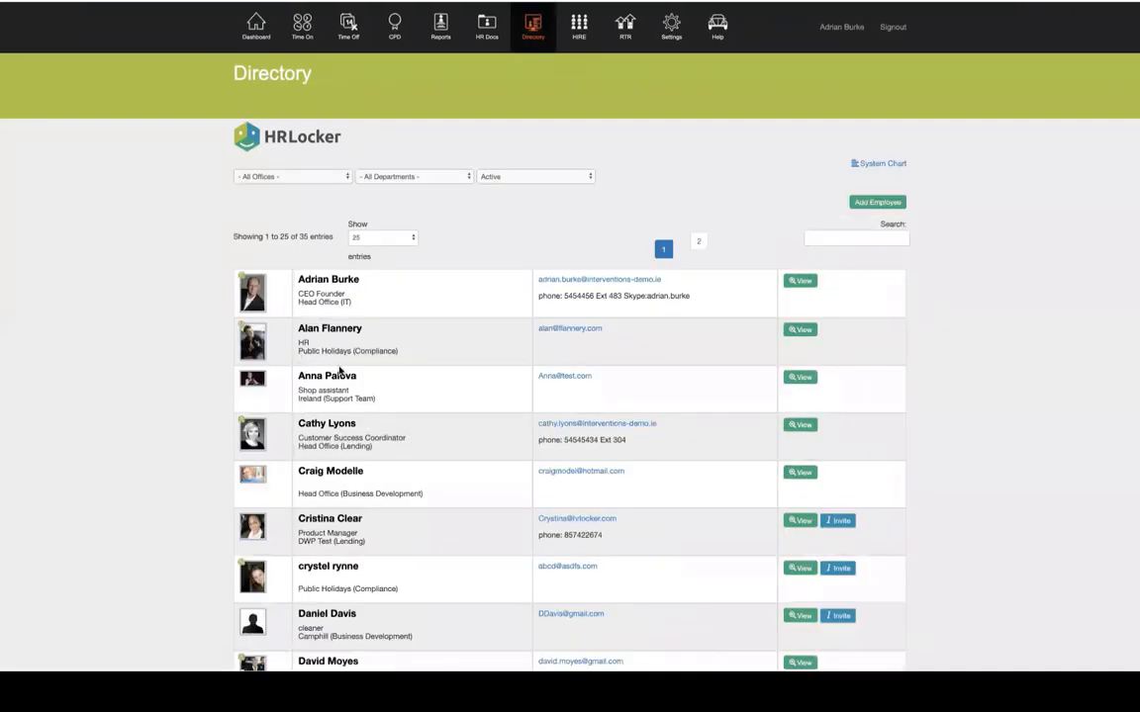
pyautogui.click(802, 330)
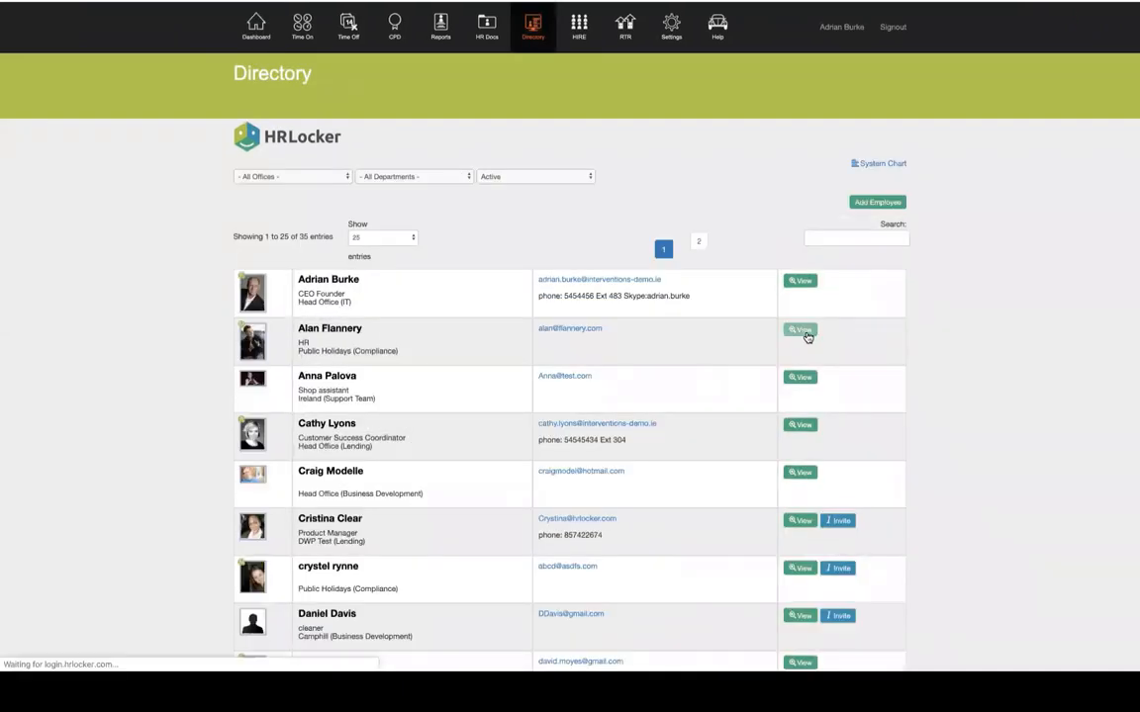
pyautogui.click(406, 419)
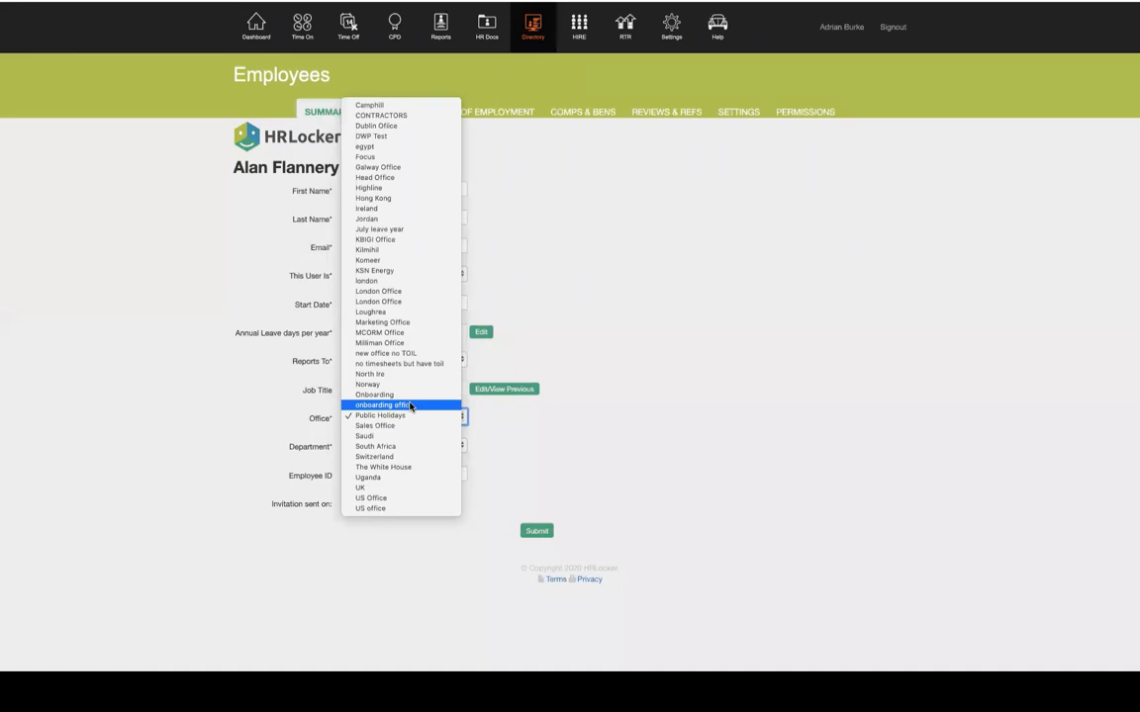
pyautogui.click(738, 310)
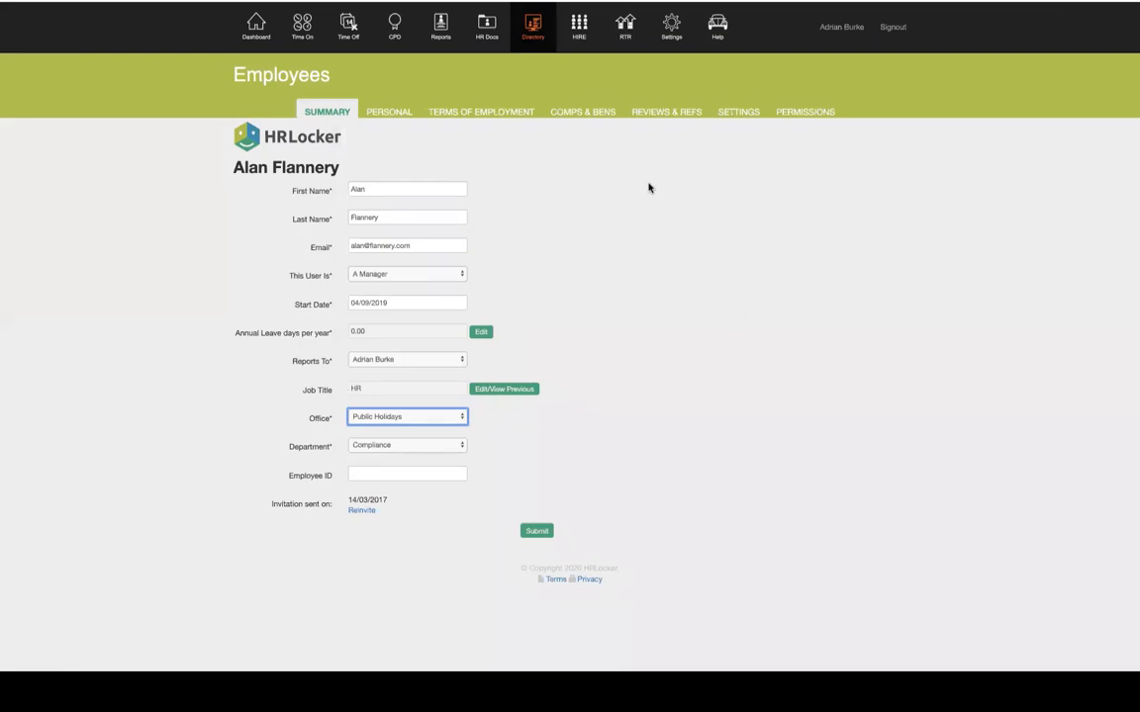
# Review the employee's Comps & Bens, open the company benefits list, and start a new benefit
pyautogui.click(585, 115)
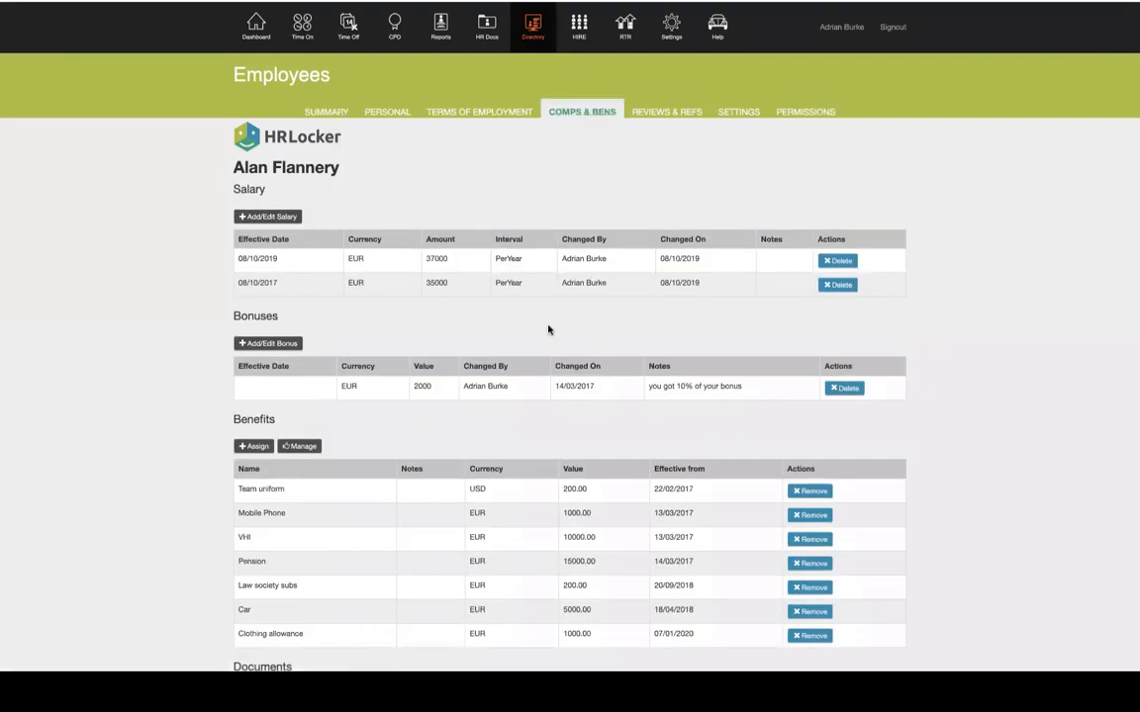
pyautogui.scroll(-2, 499, 471)
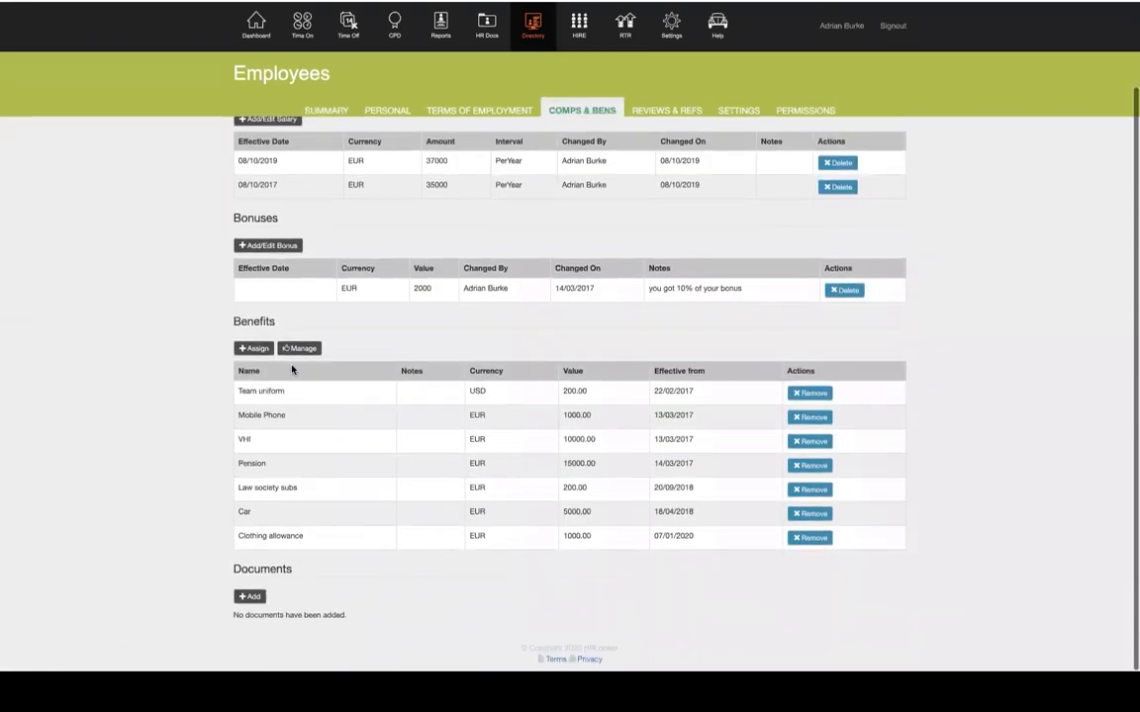
pyautogui.click(255, 350)
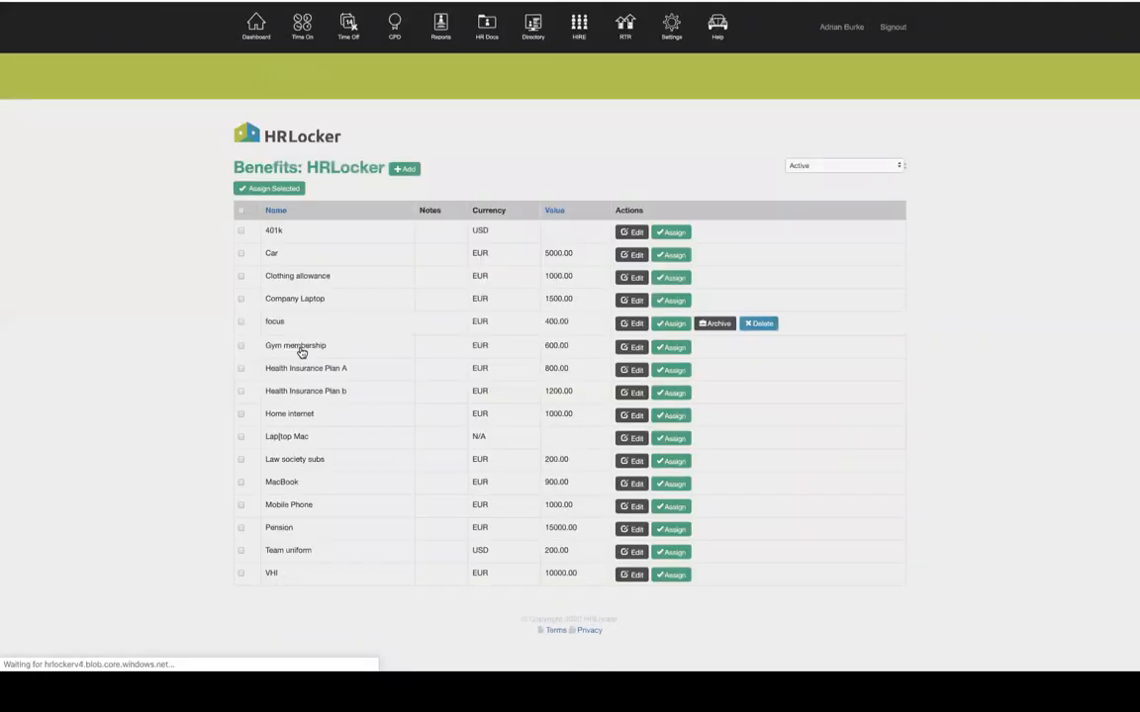
pyautogui.click(404, 168)
pyautogui.click(370, 310)
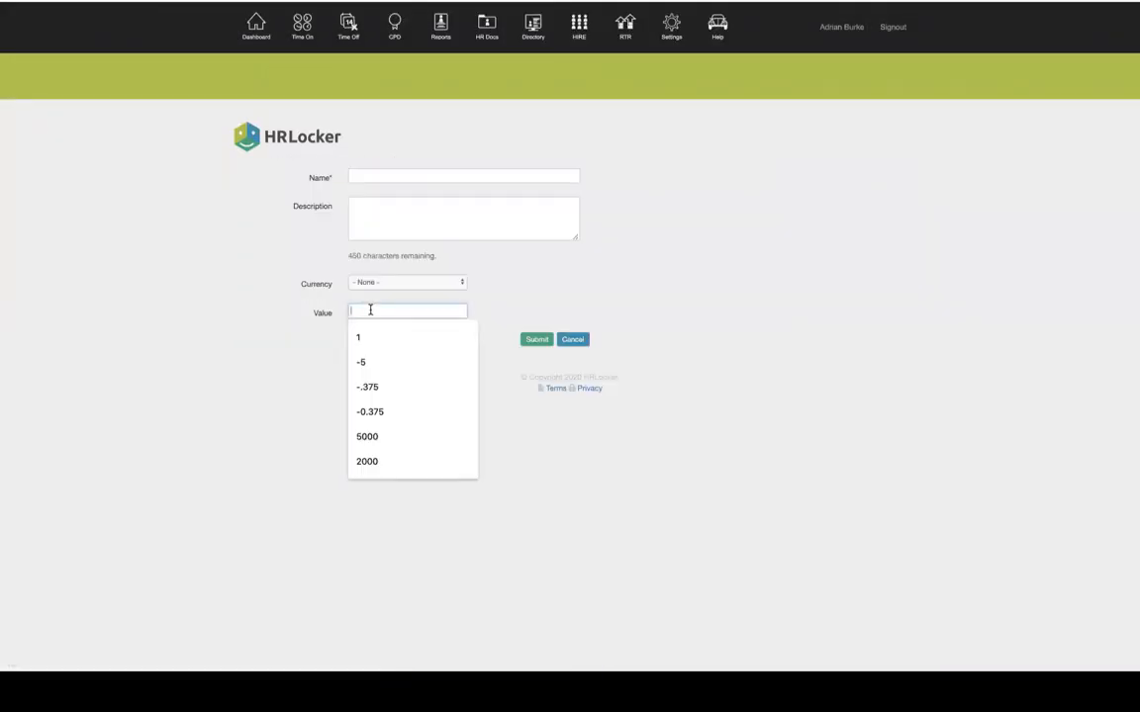
pyautogui.click(709, 306)
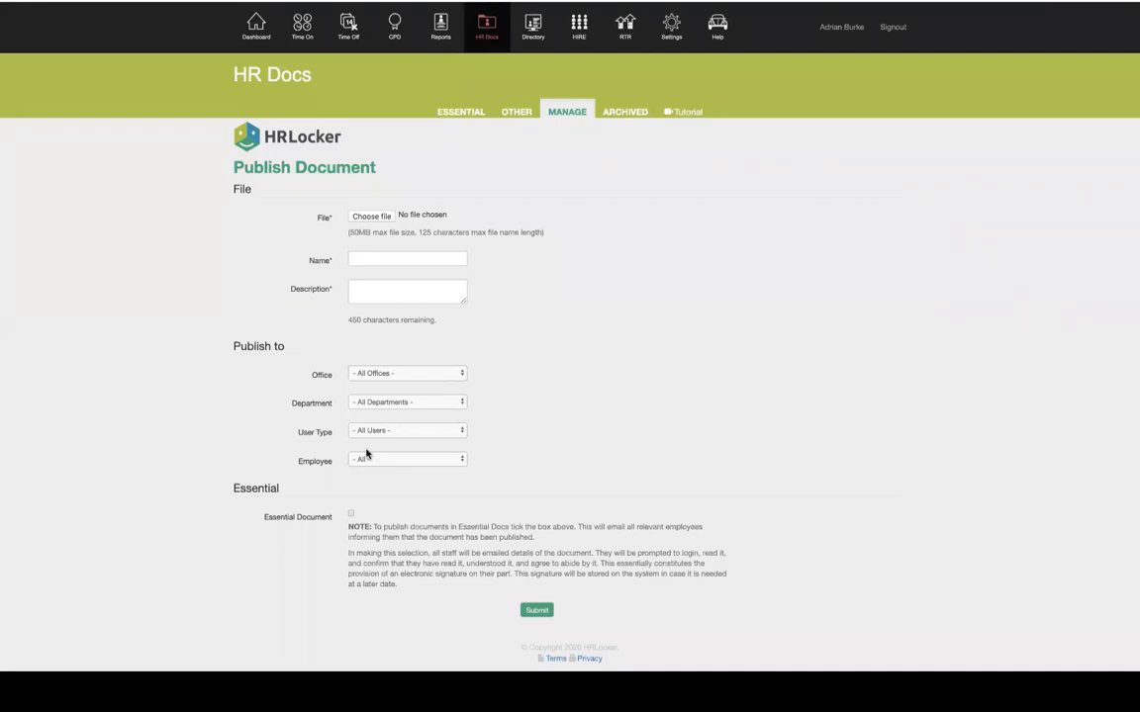
# Leave the Publish Document form via the Dashboard icon
pyautogui.click(264, 32)
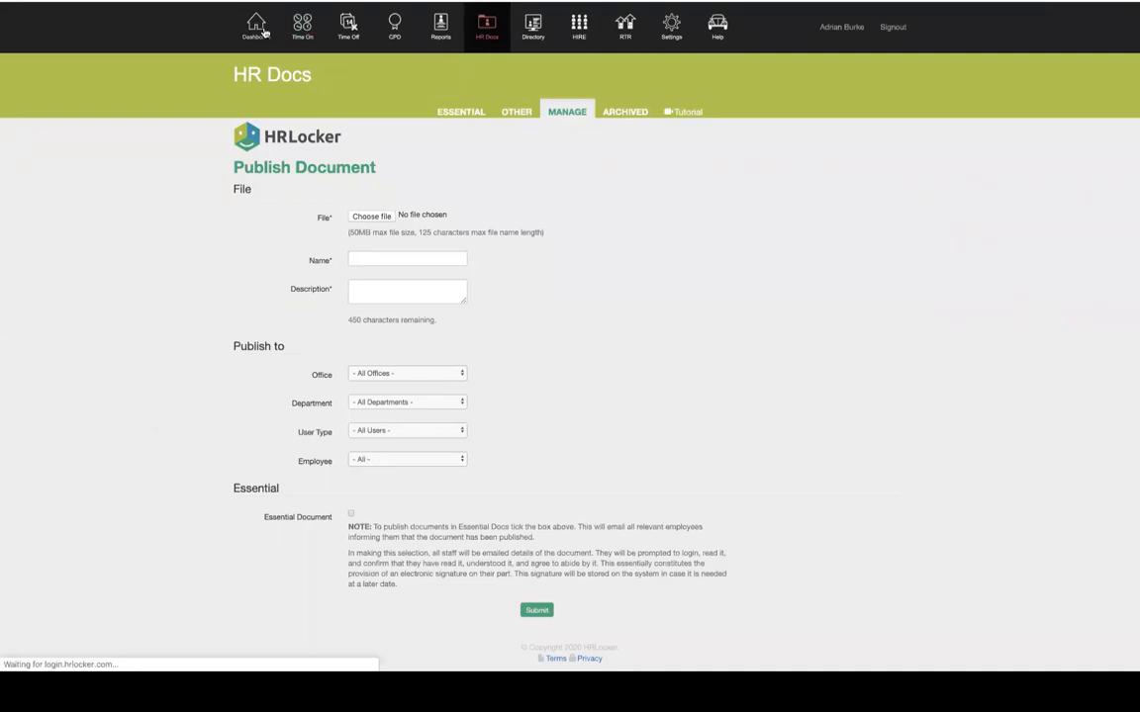